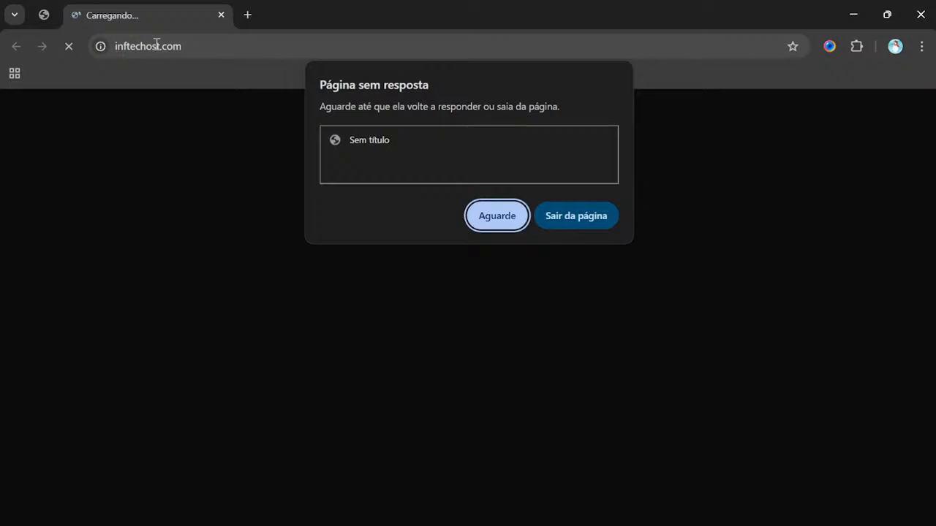
Search Google for "ola" in a new browser tab and close that tab.
{"action": "left_click", "coordinate": [247, 15]}
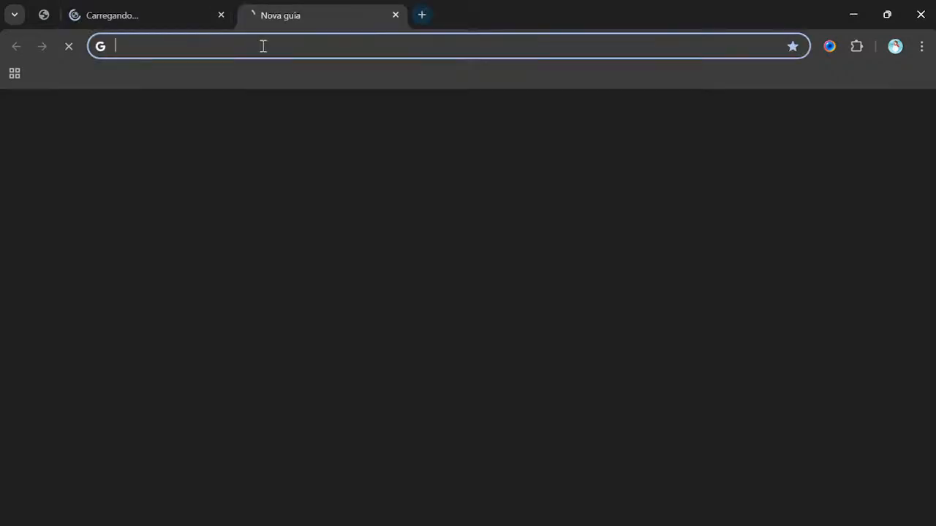
{"action": "type", "text": "ola"}
{"action": "key", "text": "Return"}
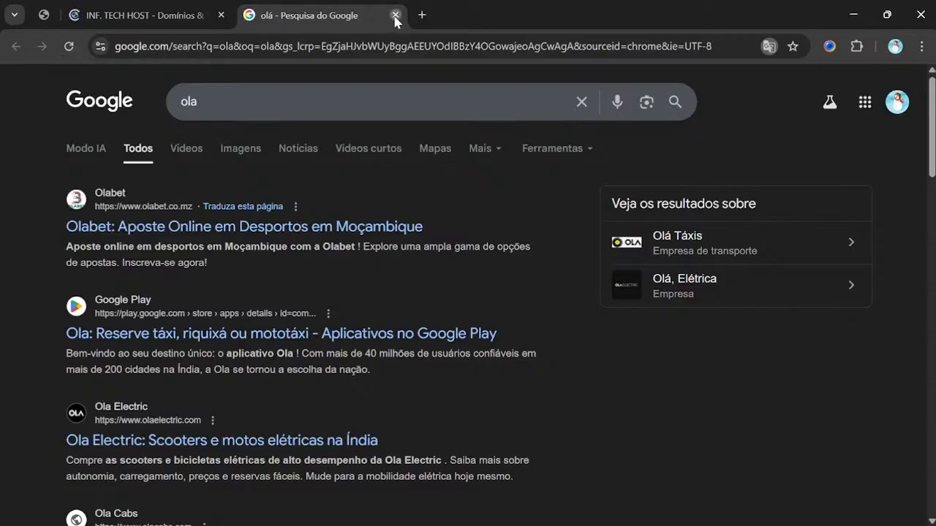
{"action": "left_click", "coordinate": [394, 16]}
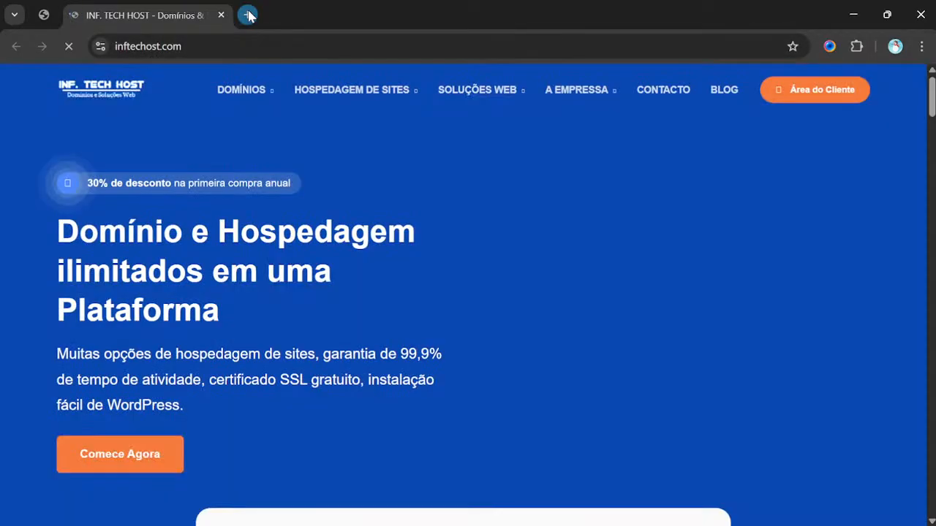
Replace the hosting site's tab with a new one and search Google for "o que é dominio".
{"action": "left_click", "coordinate": [249, 16]}
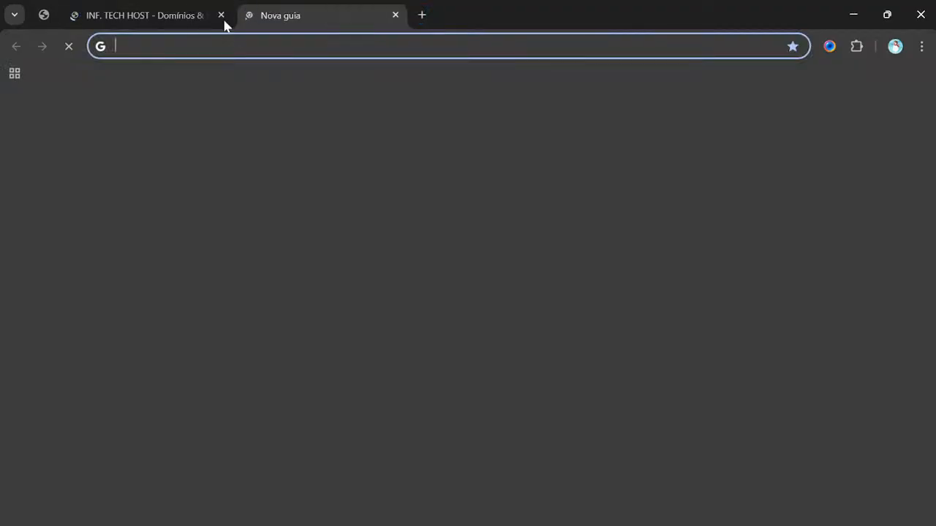
{"action": "left_click", "coordinate": [221, 16]}
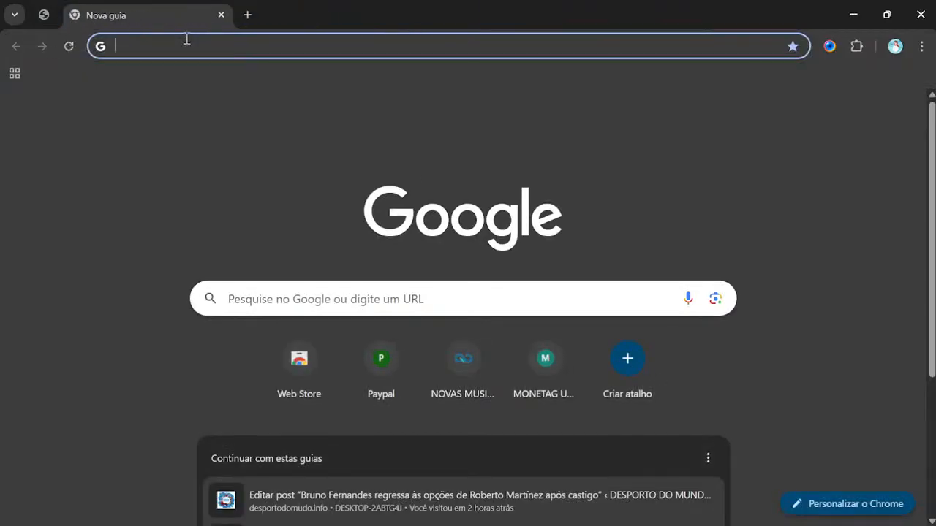
{"action": "type", "text": "o"}
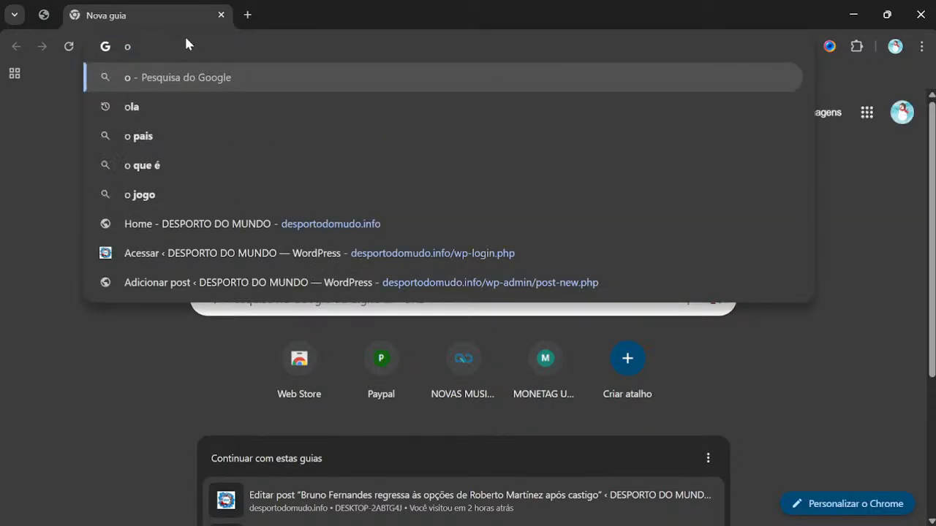
{"action": "type", "text": " que"}
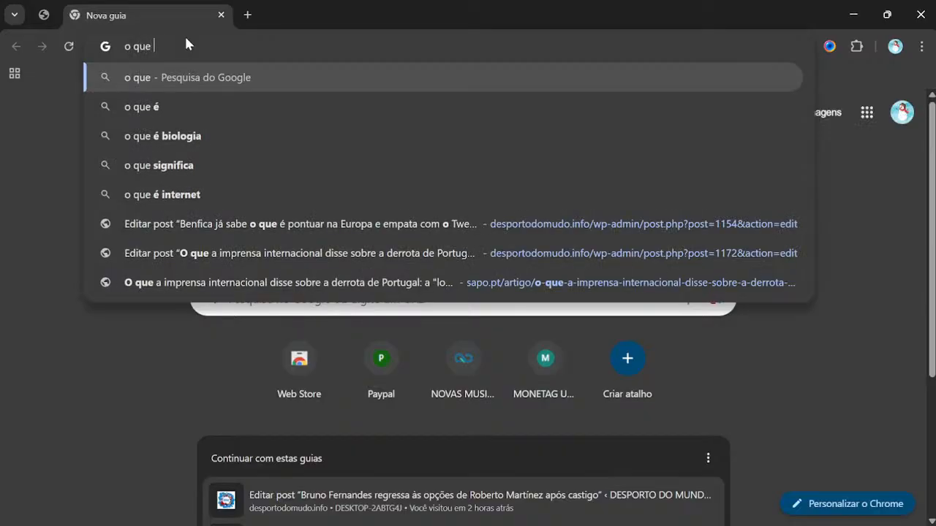
{"action": "type", "text": " é domin"}
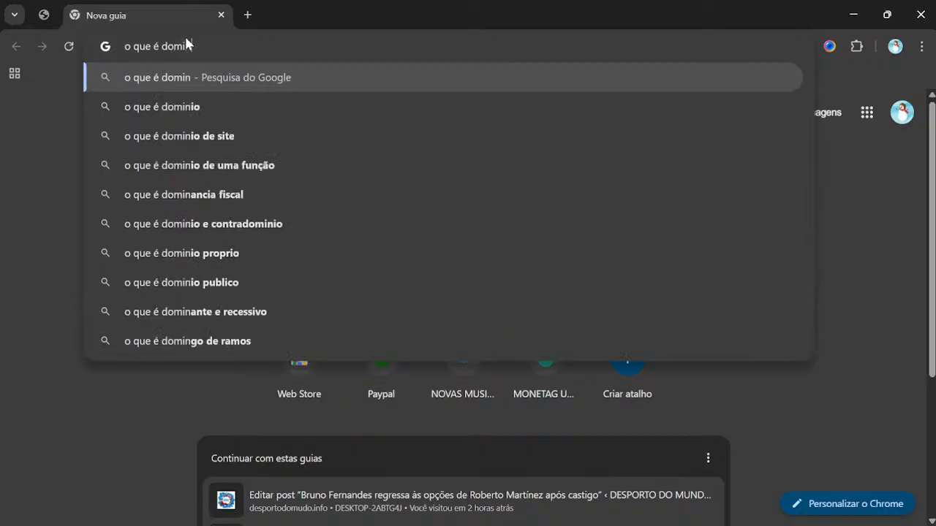
{"action": "key", "text": "Down"}
{"action": "key", "text": "Return"}
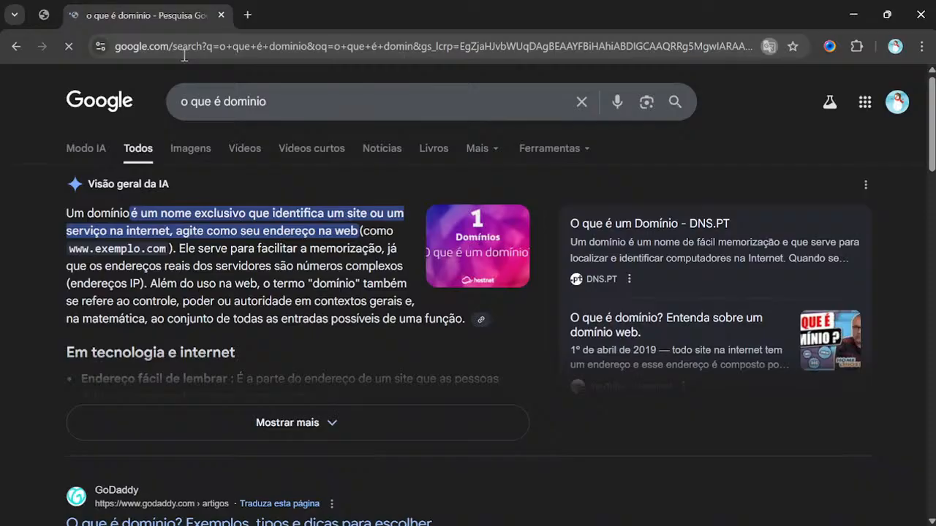
Open the website inftechost.com in place of the search results.
{"action": "left_click", "coordinate": [162, 44]}
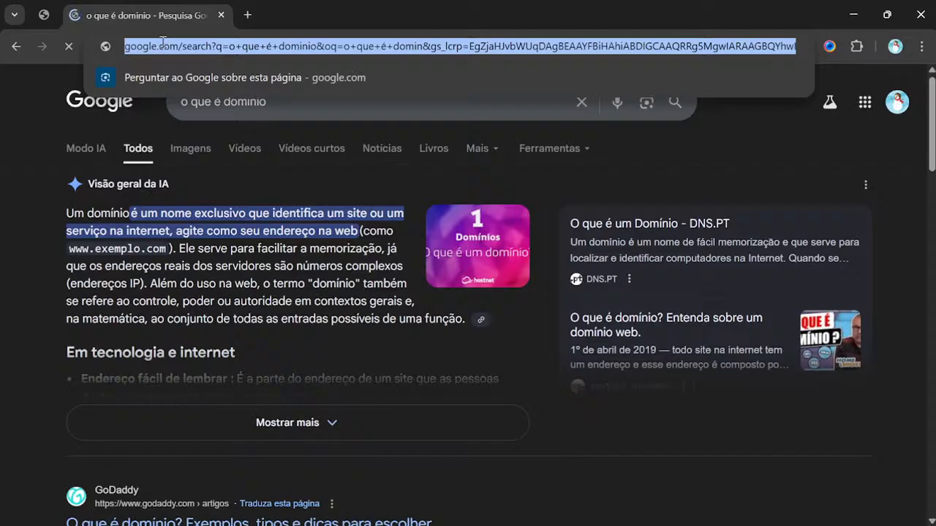
{"action": "type", "text": "i"}
{"action": "key", "text": "Right"}
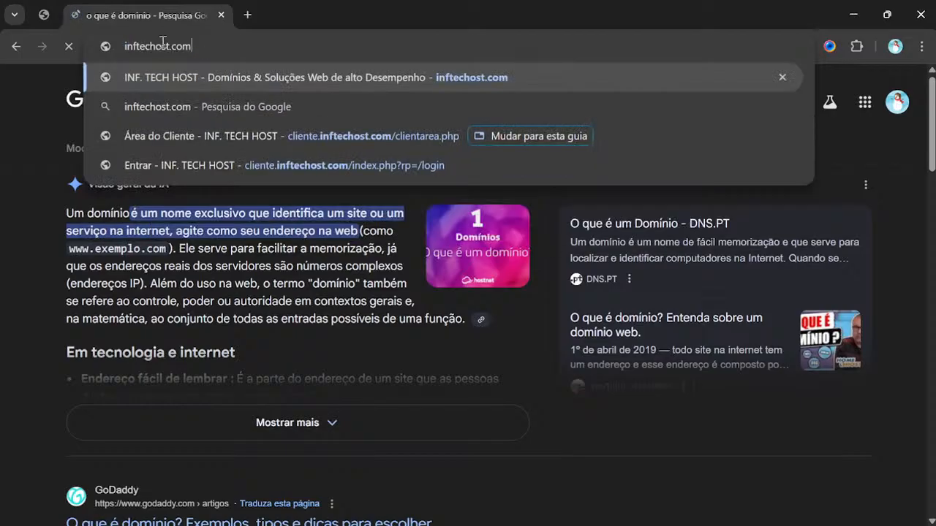
{"action": "key", "text": "Return"}
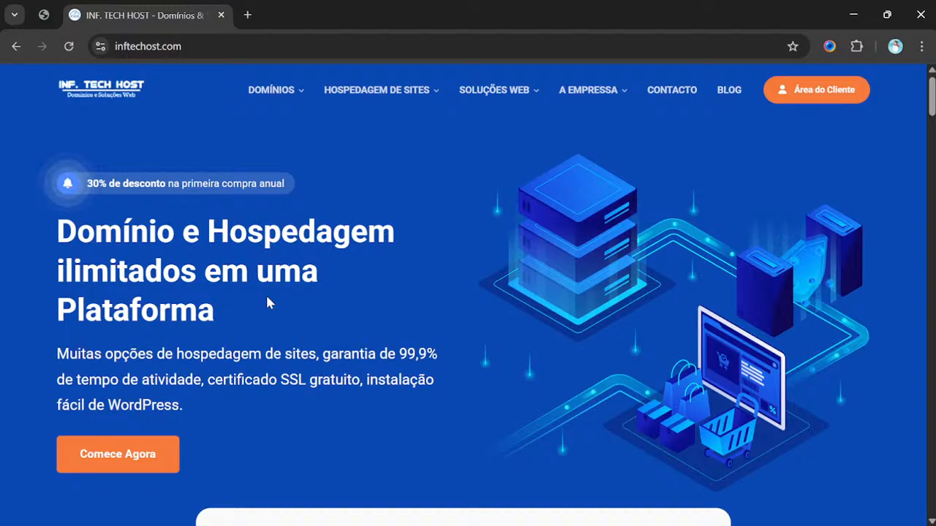
Examine the INF. TECH HOST home page from its headline down to the domain name search form.
{"action": "scroll", "coordinate": [267, 298], "scroll_direction": "down", "scroll_amount": 3}
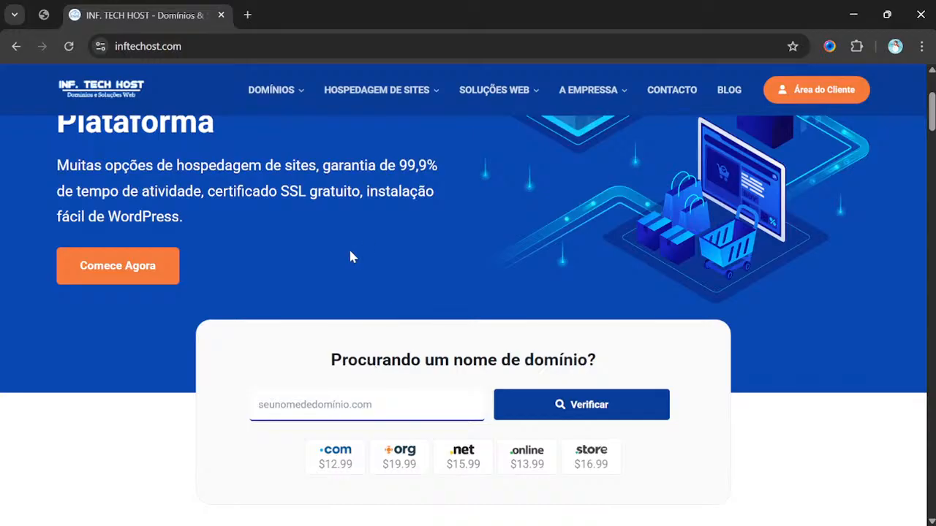
{"action": "scroll", "coordinate": [351, 252], "scroll_direction": "up", "scroll_amount": 2}
{"action": "scroll", "coordinate": [351, 252], "scroll_direction": "up", "scroll_amount": 1}
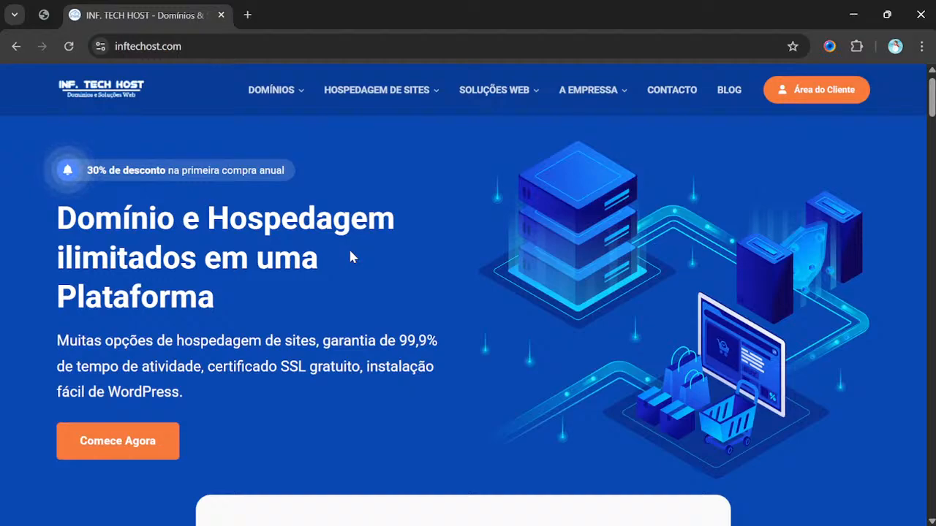
{"action": "scroll", "coordinate": [350, 253], "scroll_direction": "down", "scroll_amount": 1}
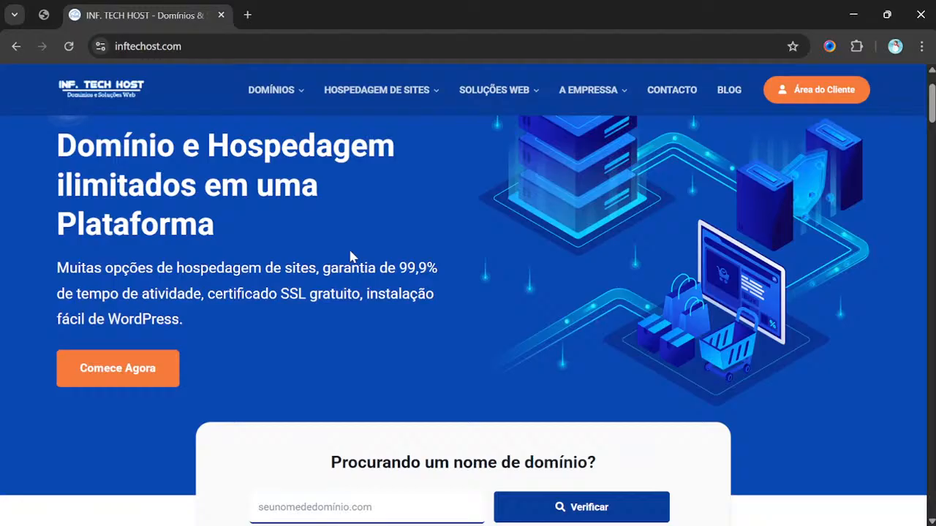
{"action": "scroll", "coordinate": [349, 252], "scroll_direction": "down", "scroll_amount": 1}
{"action": "scroll", "coordinate": [349, 252], "scroll_direction": "up", "scroll_amount": 2}
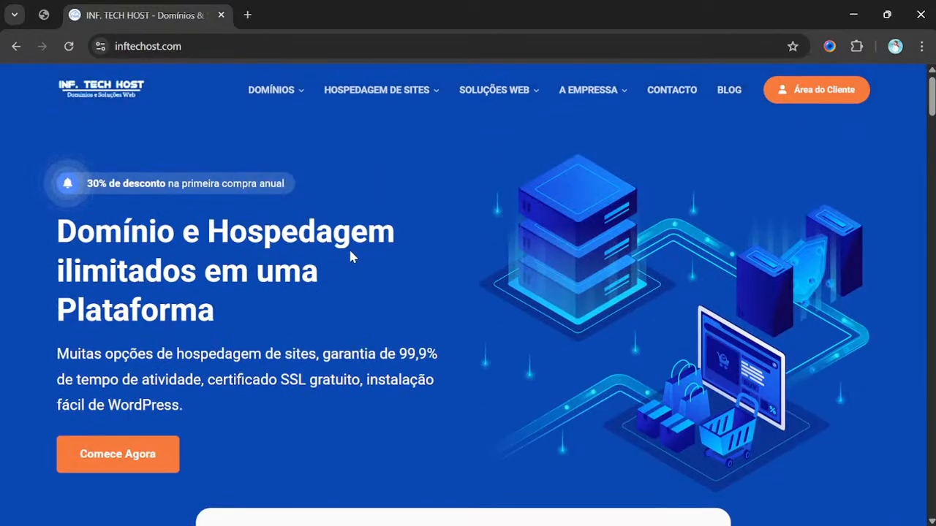
{"action": "scroll", "coordinate": [350, 256], "scroll_direction": "down", "scroll_amount": 2}
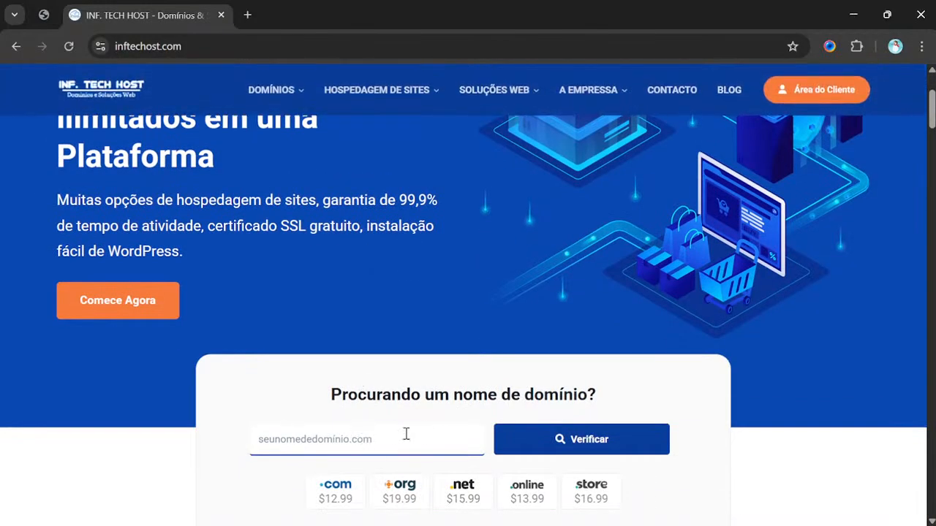
Check the availability of the domain lojadecoposdojoao.com and view its registration offer.
{"action": "left_click", "coordinate": [369, 438]}
{"action": "type", "text": "TODASNOTICIAS.SITE"}
{"action": "key", "text": "ctrl+z"}
{"action": "type", "text": "i"}
{"action": "type", "text": "oja"}
{"action": "type", "text": "de"}
{"action": "type", "text": "copos d"}
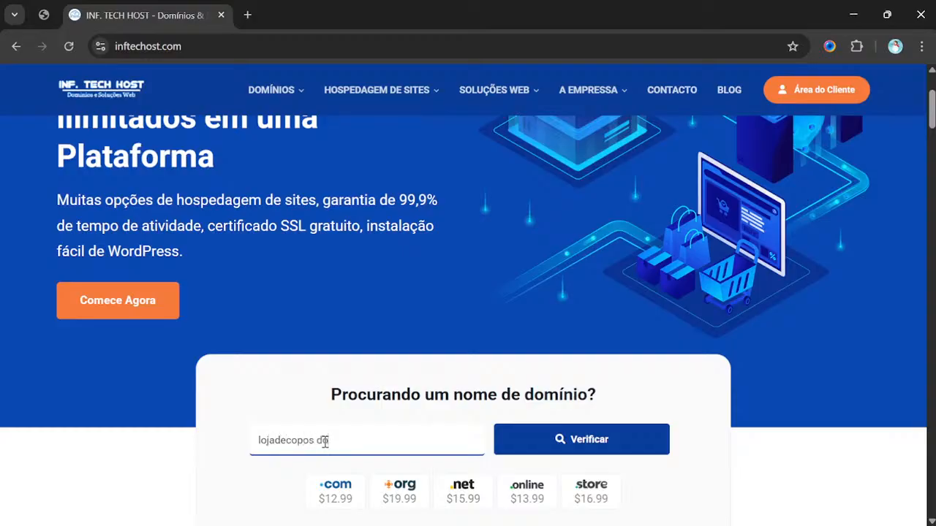
{"action": "key", "text": "BackSpace"}
{"action": "key", "text": "BackSpace"}
{"action": "type", "text": "dojoao.com"}
{"action": "left_click", "coordinate": [590, 450]}
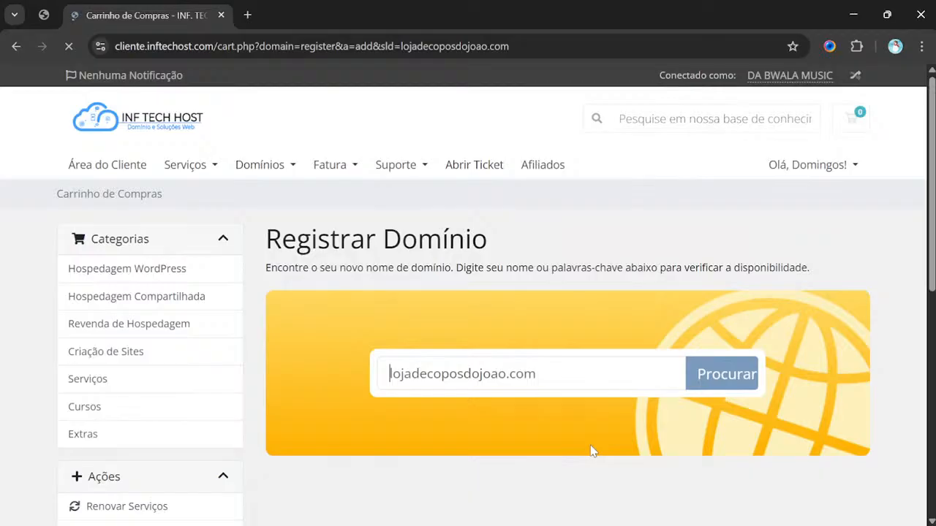
{"action": "scroll", "coordinate": [591, 448], "scroll_direction": "down", "scroll_amount": 1}
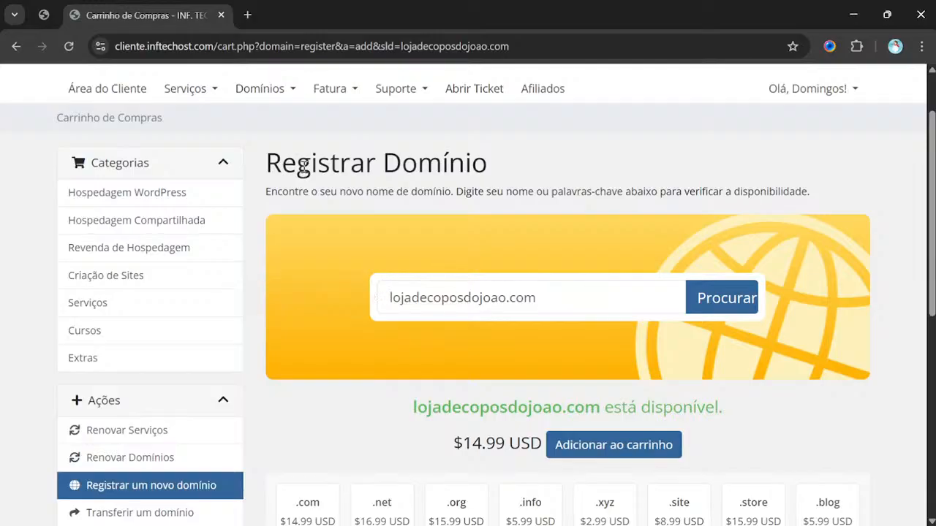
Go back to the home page and check the availability of the domain musicasdabanda.com.
{"action": "left_click", "coordinate": [19, 57]}
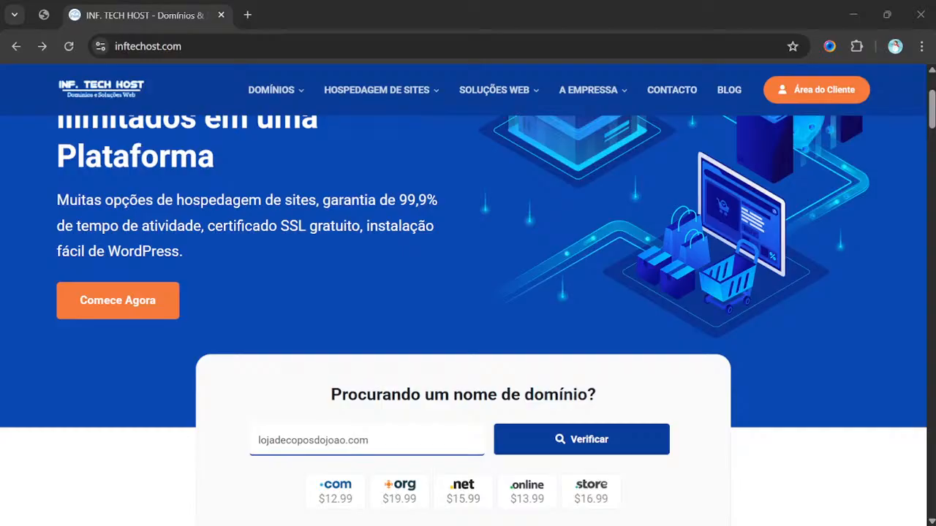
{"action": "left_click", "coordinate": [660, 377]}
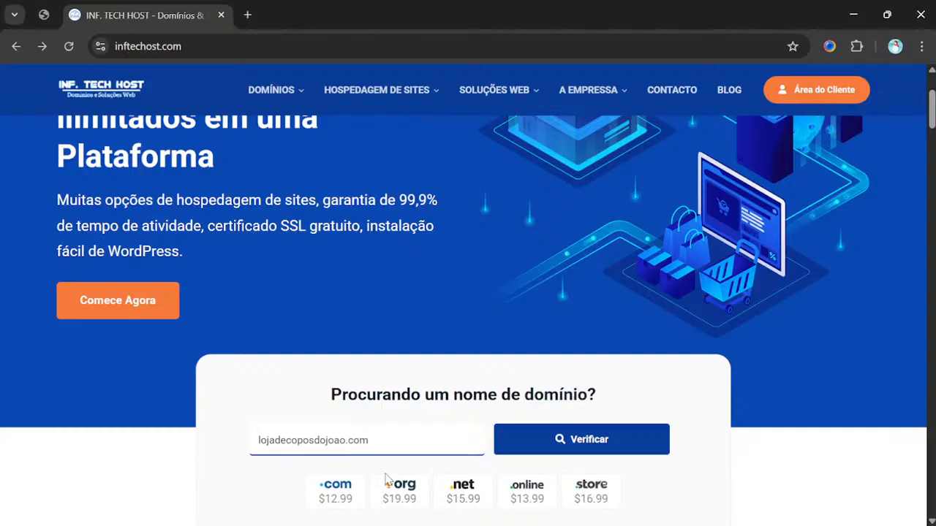
{"action": "left_click", "coordinate": [388, 433]}
{"action": "key", "text": "ctrl+a"}
{"action": "type", "text": "musicasdabanda.com"}
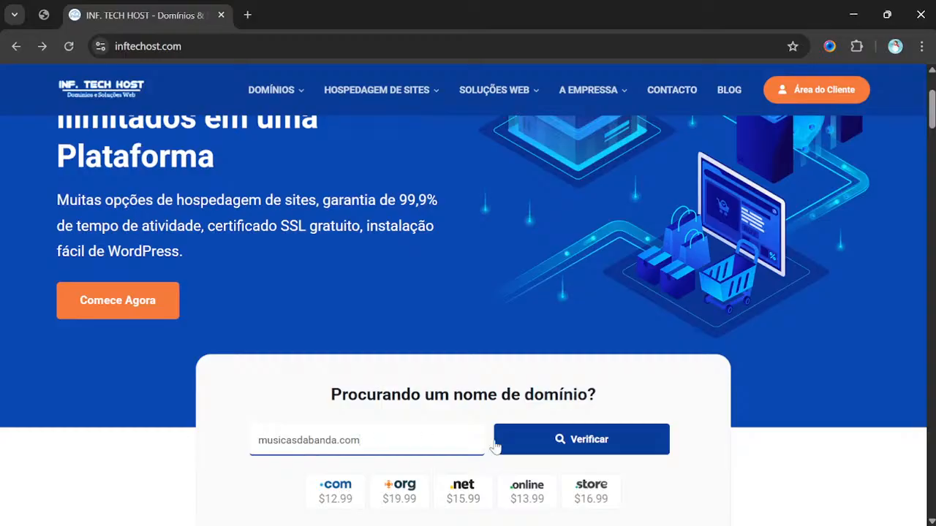
{"action": "left_click", "coordinate": [570, 442]}
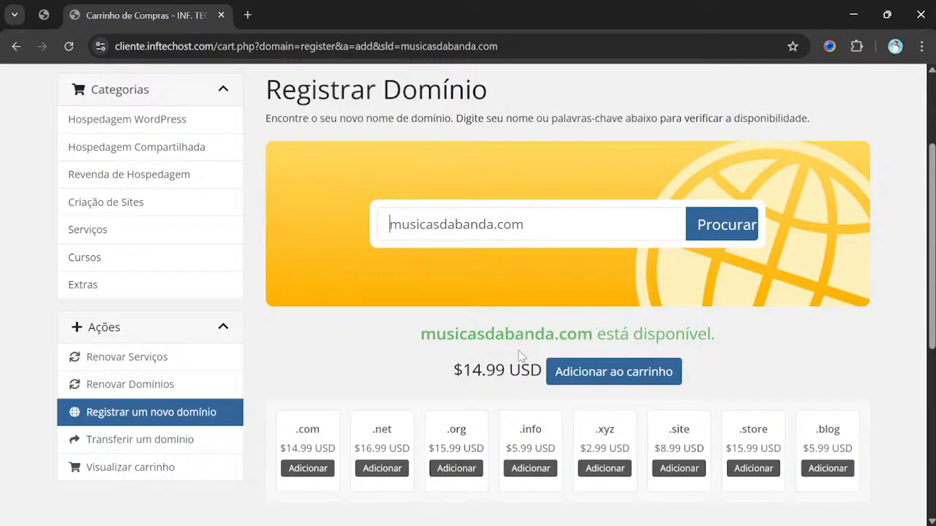
Add the domain musicasdabanda.com to the cart and look over the cart counter and the other offers on the page.
{"action": "left_click", "coordinate": [653, 375]}
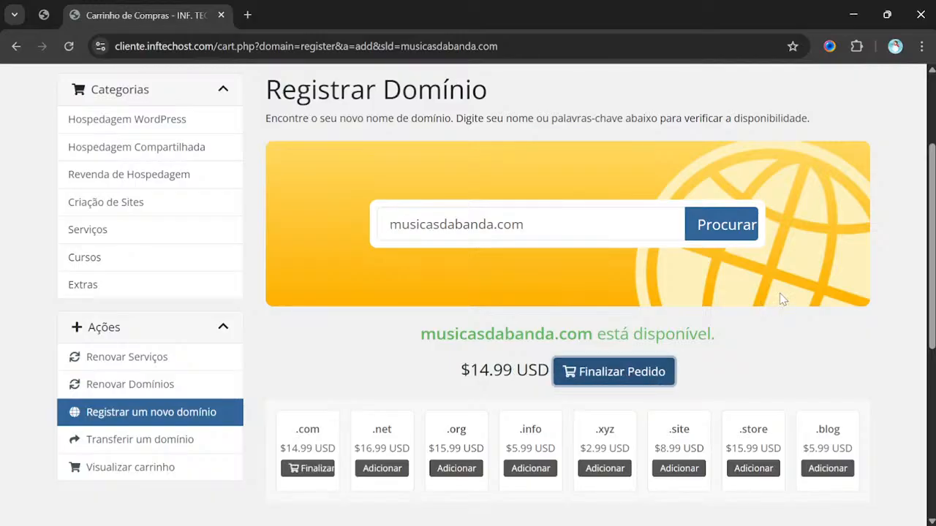
{"action": "scroll", "coordinate": [780, 293], "scroll_direction": "up", "scroll_amount": 2}
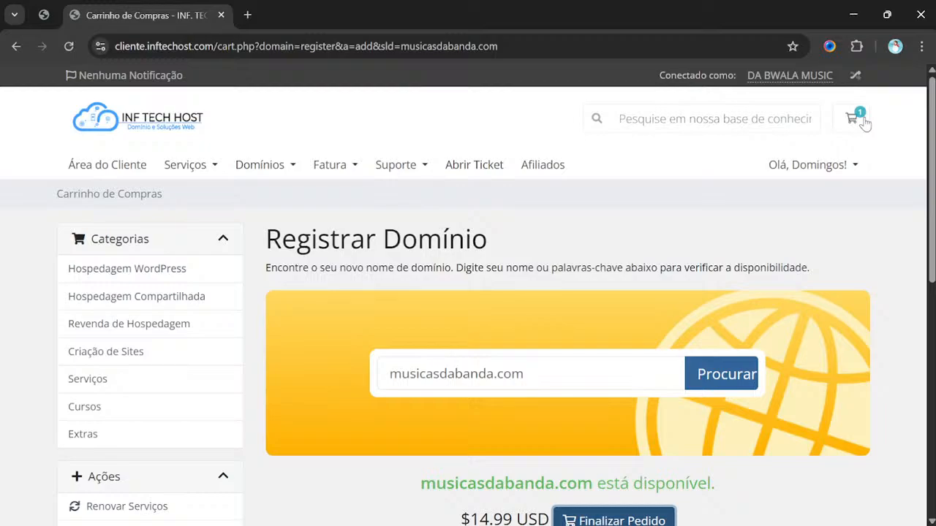
{"action": "scroll", "coordinate": [509, 292], "scroll_direction": "down", "scroll_amount": 4}
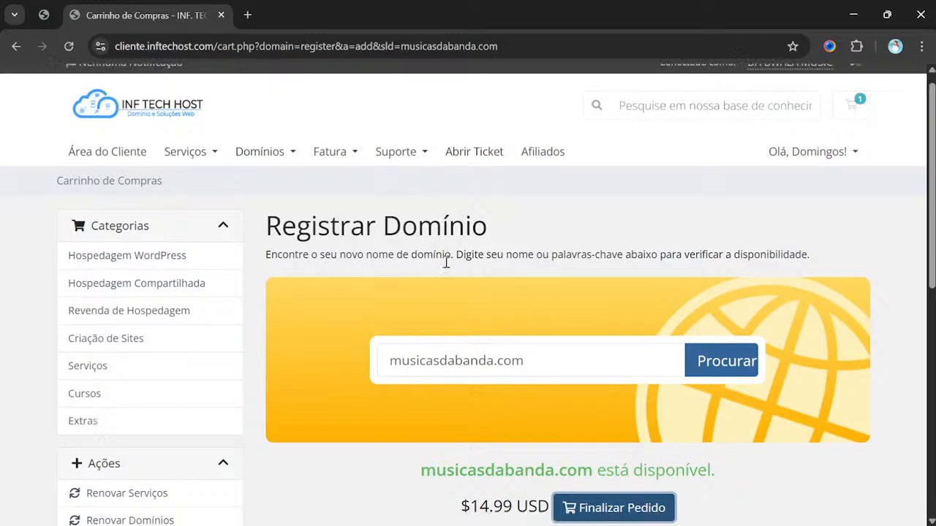
{"action": "scroll", "coordinate": [508, 291], "scroll_direction": "down", "scroll_amount": 1}
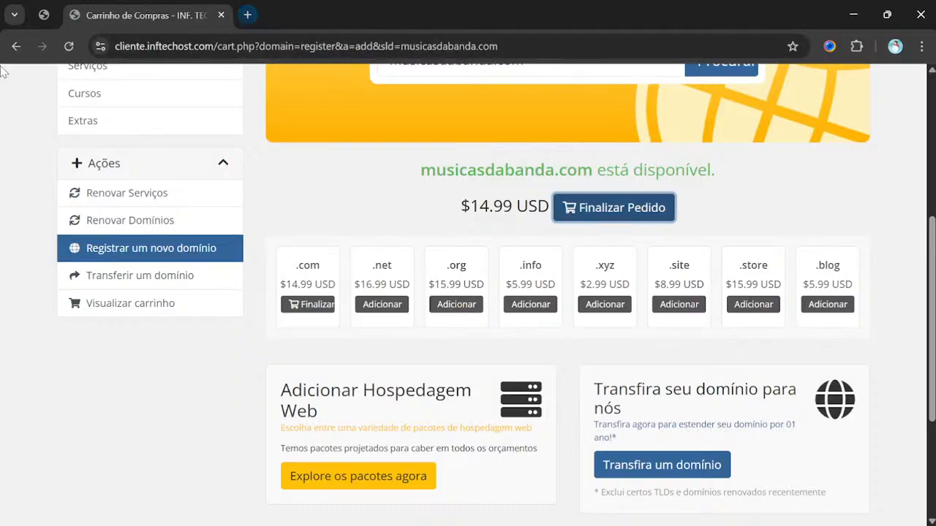
Return to the INF. TECH HOST home page and search Google in a new tab for "o que é uma hospedagem de site".
{"action": "left_click", "coordinate": [18, 48]}
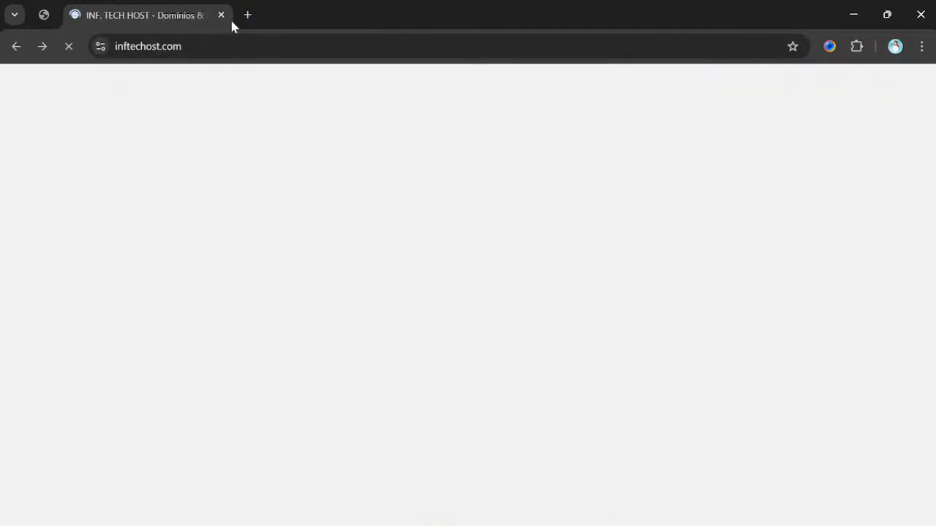
{"action": "left_click", "coordinate": [254, 19]}
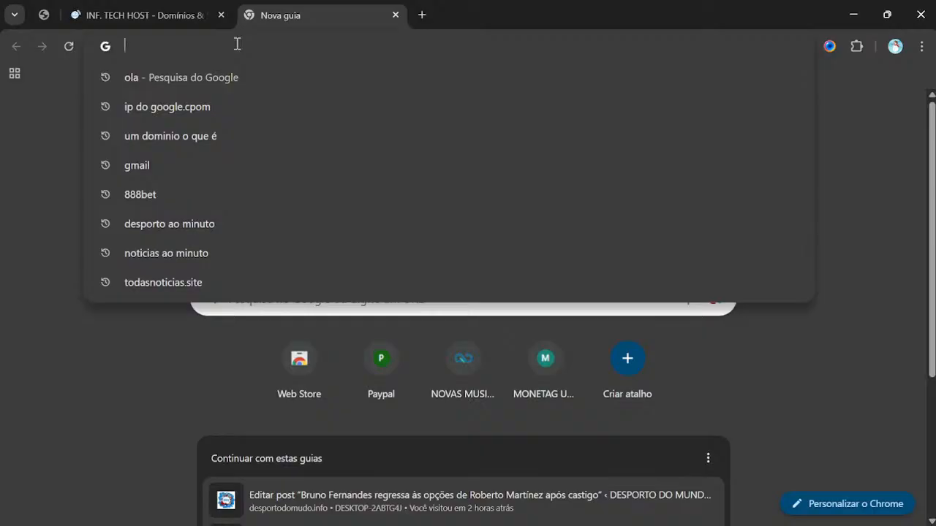
{"action": "type", "text": "o que é "}
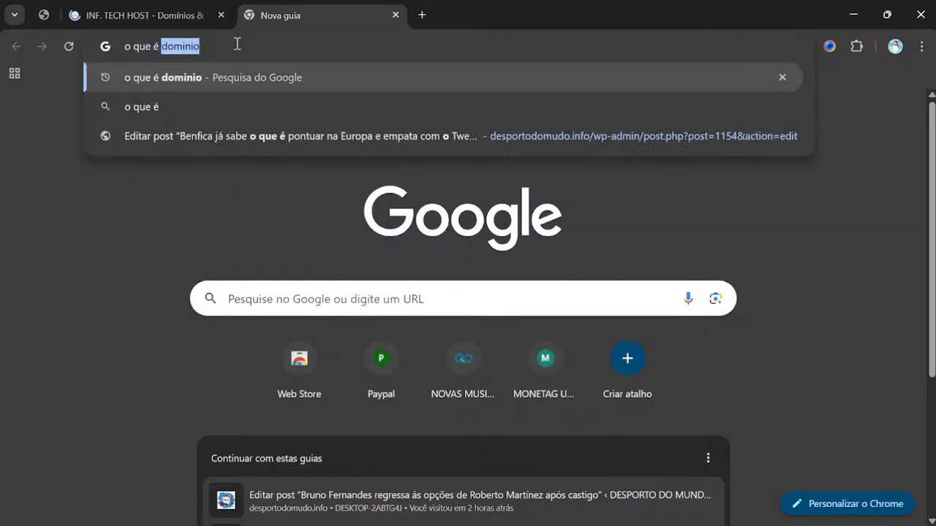
{"action": "type", "text": "uma ho"}
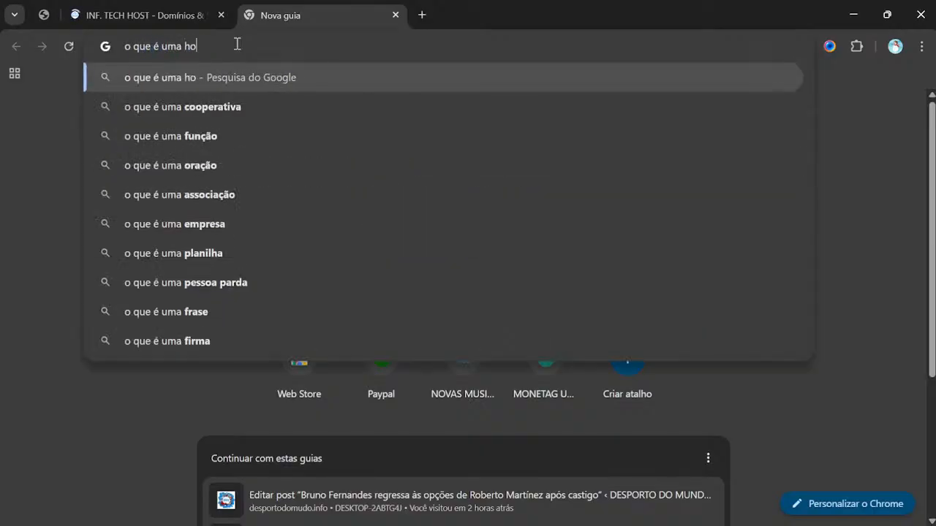
{"action": "type", "text": "spedag"}
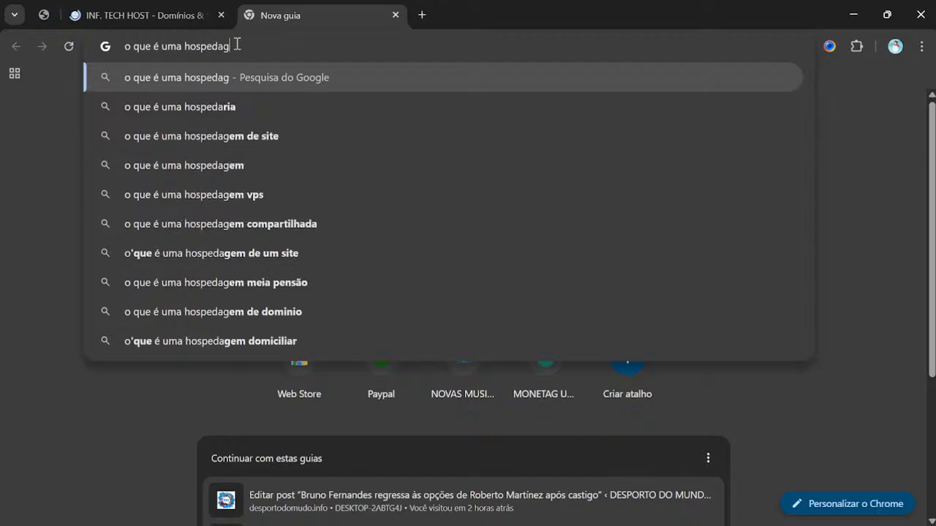
{"action": "type", "text": "em de site"}
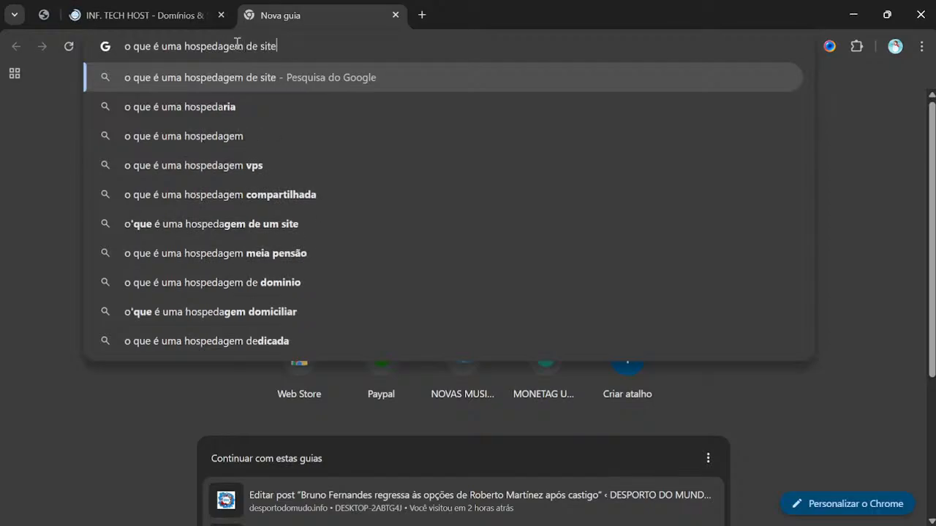
{"action": "key", "text": "Return"}
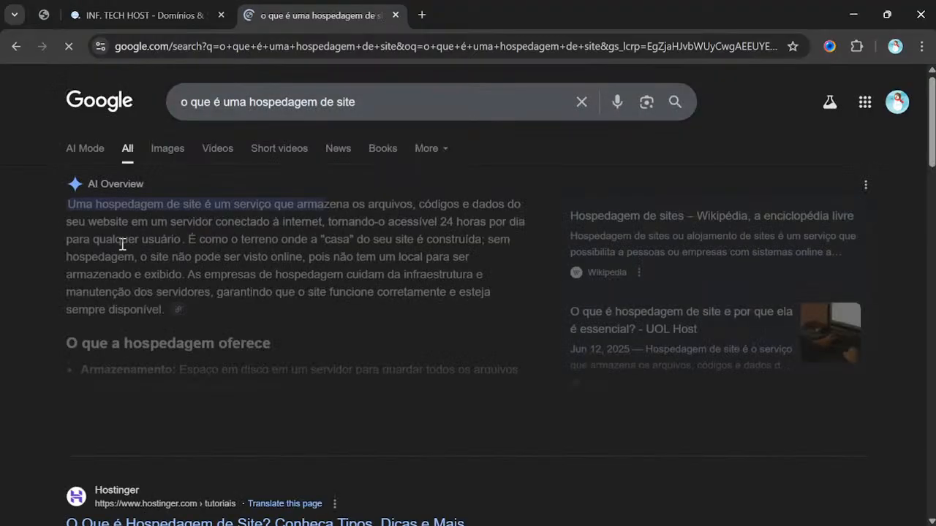
Expand the AI overview on website hosting and read what hosting offers and how it differs from a domain.
{"action": "left_click_drag", "start_coordinate": [122, 244], "coordinate": [181, 249]}
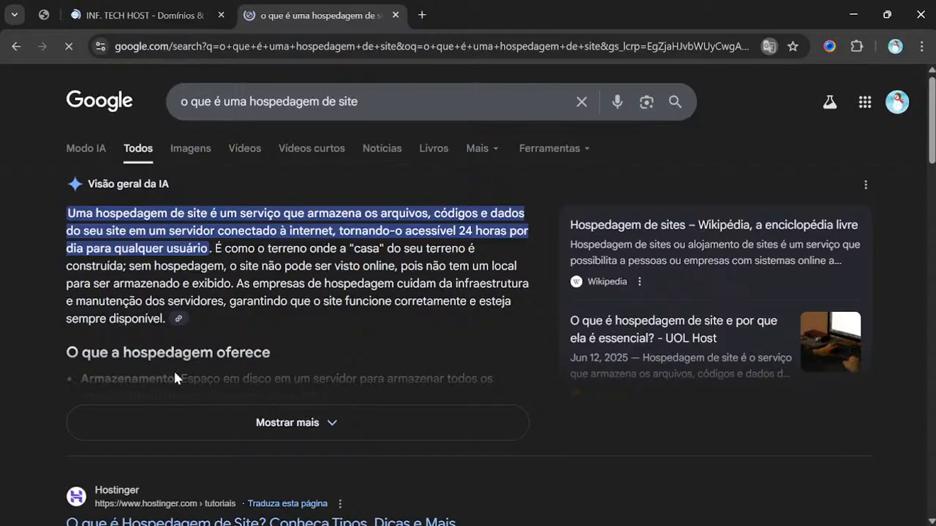
{"action": "left_click", "coordinate": [286, 425]}
{"action": "scroll", "coordinate": [367, 373], "scroll_direction": "down", "scroll_amount": 3}
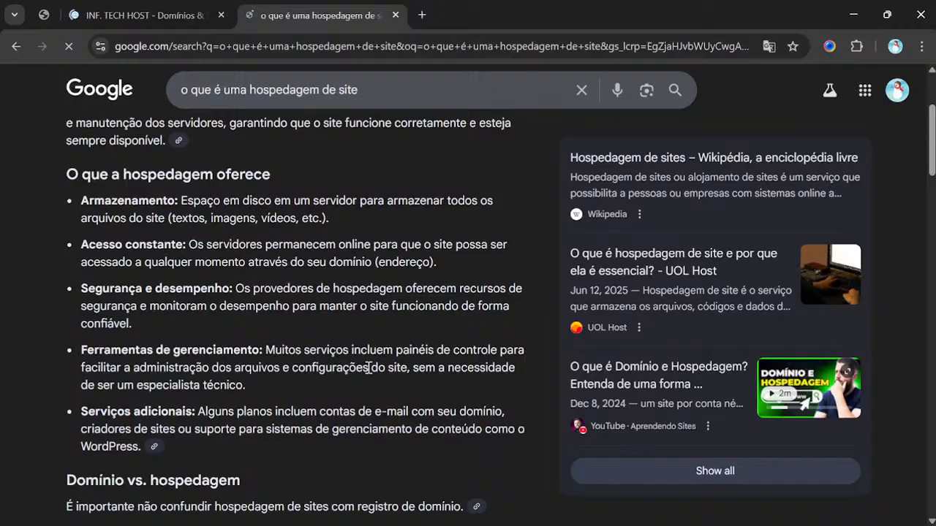
{"action": "scroll", "coordinate": [370, 368], "scroll_direction": "down", "scroll_amount": 4}
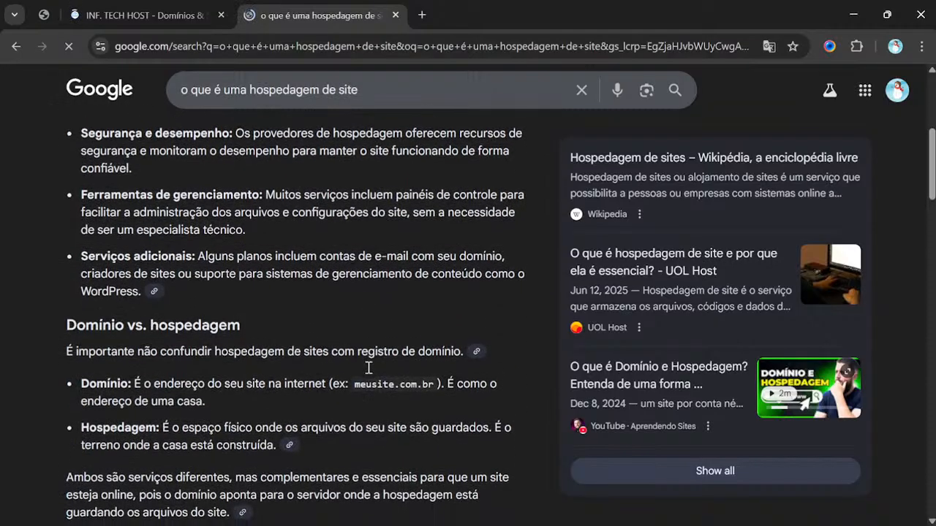
{"action": "scroll", "coordinate": [369, 367], "scroll_direction": "down", "scroll_amount": 1}
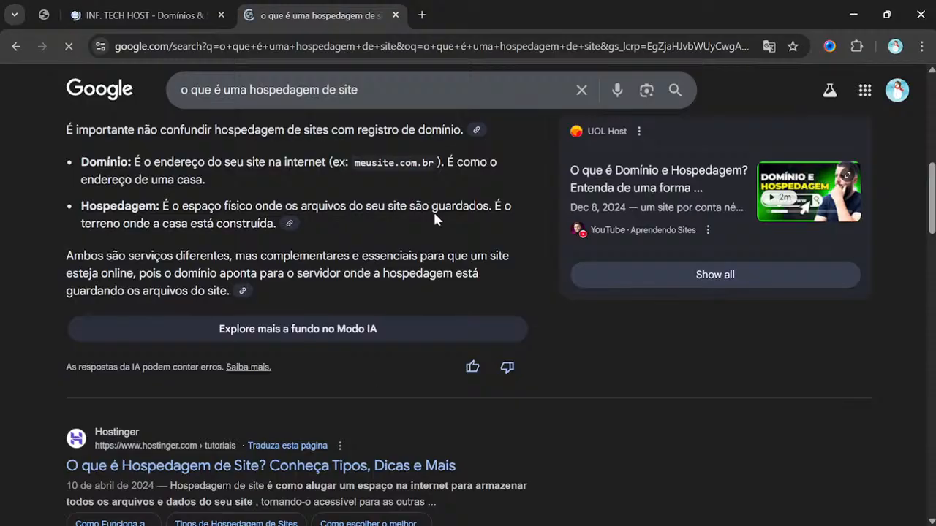
Return to the INF. TECH HOST home page and look over its hosting features and site-building tools and services.
{"action": "left_click", "coordinate": [156, 16]}
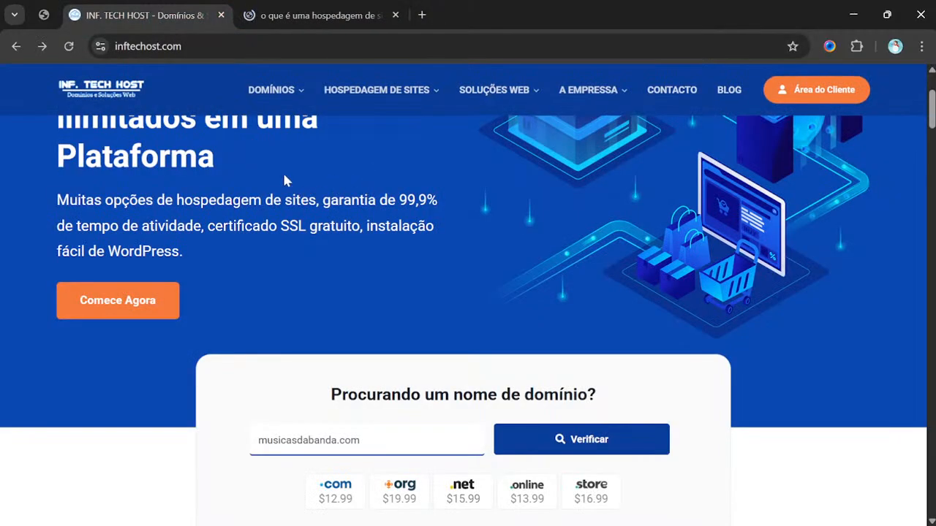
{"action": "scroll", "coordinate": [285, 180], "scroll_direction": "down", "scroll_amount": 3}
{"action": "scroll", "coordinate": [285, 180], "scroll_direction": "down", "scroll_amount": 2}
{"action": "scroll", "coordinate": [285, 181], "scroll_direction": "up", "scroll_amount": 3}
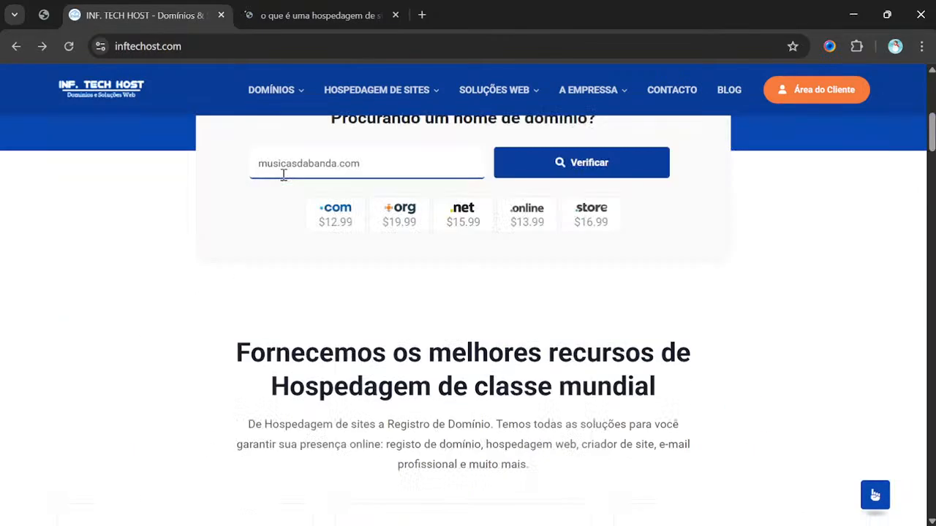
{"action": "scroll", "coordinate": [286, 181], "scroll_direction": "down", "scroll_amount": 1}
{"action": "scroll", "coordinate": [285, 180], "scroll_direction": "down", "scroll_amount": 3}
{"action": "scroll", "coordinate": [286, 180], "scroll_direction": "up", "scroll_amount": 1}
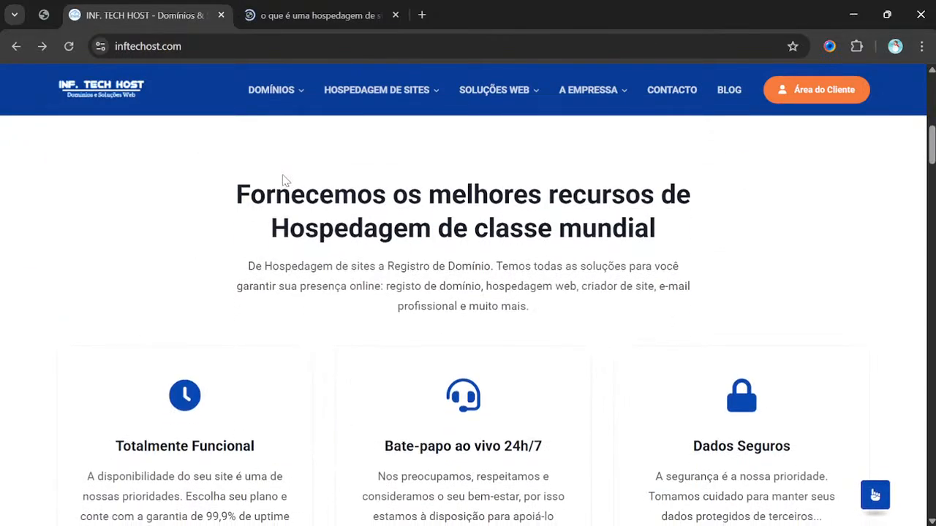
{"action": "scroll", "coordinate": [285, 180], "scroll_direction": "down", "scroll_amount": 4}
{"action": "scroll", "coordinate": [283, 174], "scroll_direction": "down", "scroll_amount": 10}
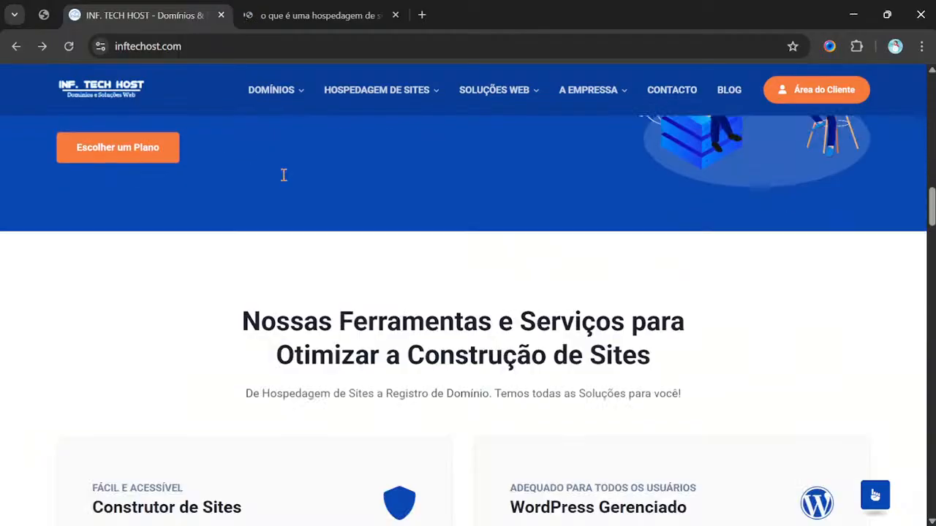
{"action": "scroll", "coordinate": [283, 179], "scroll_direction": "down", "scroll_amount": 6}
{"action": "scroll", "coordinate": [283, 179], "scroll_direction": "up", "scroll_amount": 3}
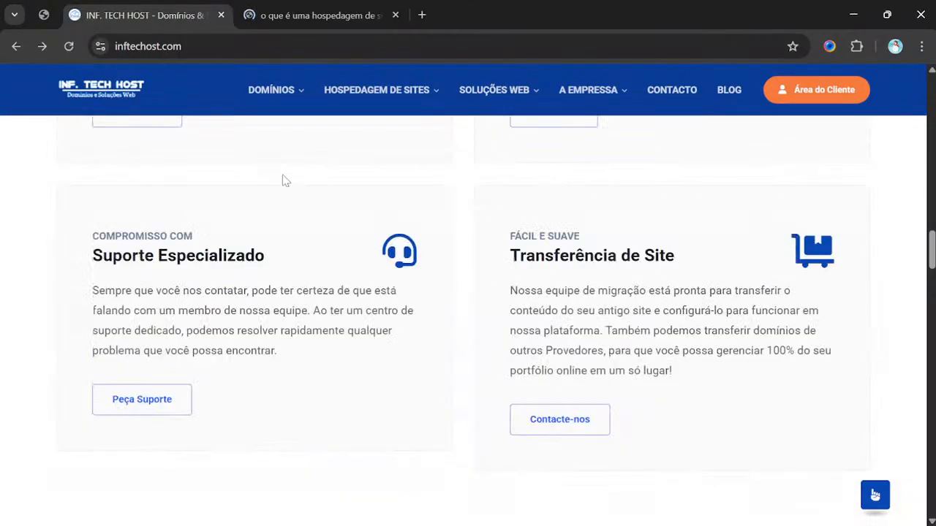
{"action": "scroll", "coordinate": [282, 180], "scroll_direction": "up", "scroll_amount": 5}
{"action": "scroll", "coordinate": [282, 179], "scroll_direction": "down", "scroll_amount": 1}
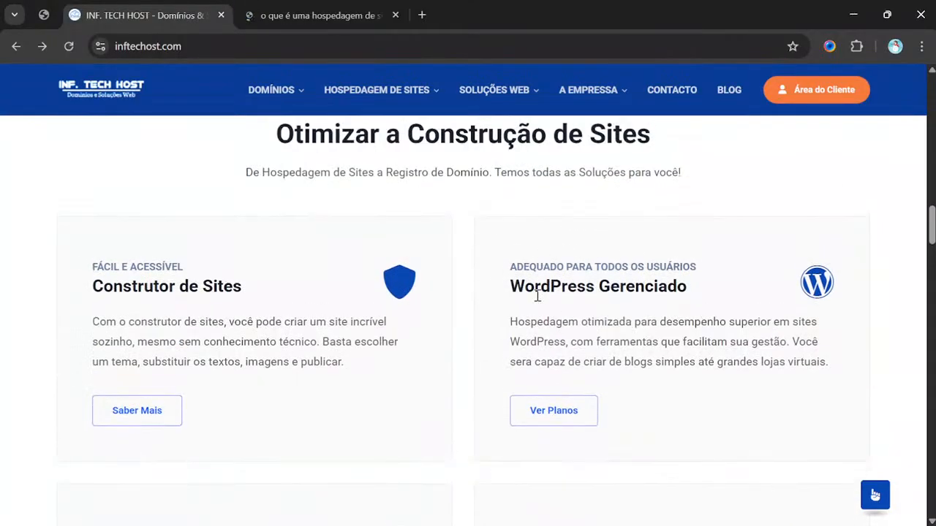
View the website hosting, VPS server and hosting resale offers in the home page's service selection section.
{"action": "scroll", "coordinate": [550, 220], "scroll_direction": "down", "scroll_amount": 5}
{"action": "scroll", "coordinate": [343, 400], "scroll_direction": "down", "scroll_amount": 6}
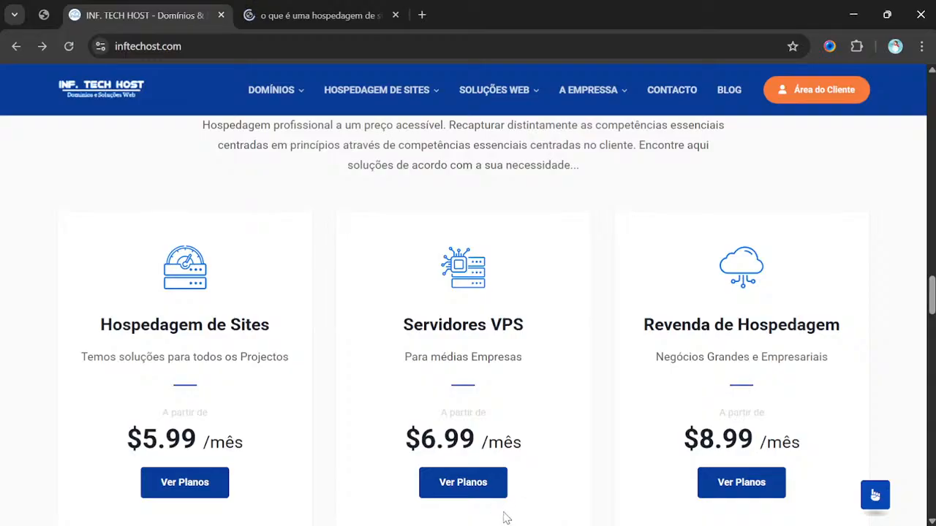
{"action": "left_click", "coordinate": [567, 525]}
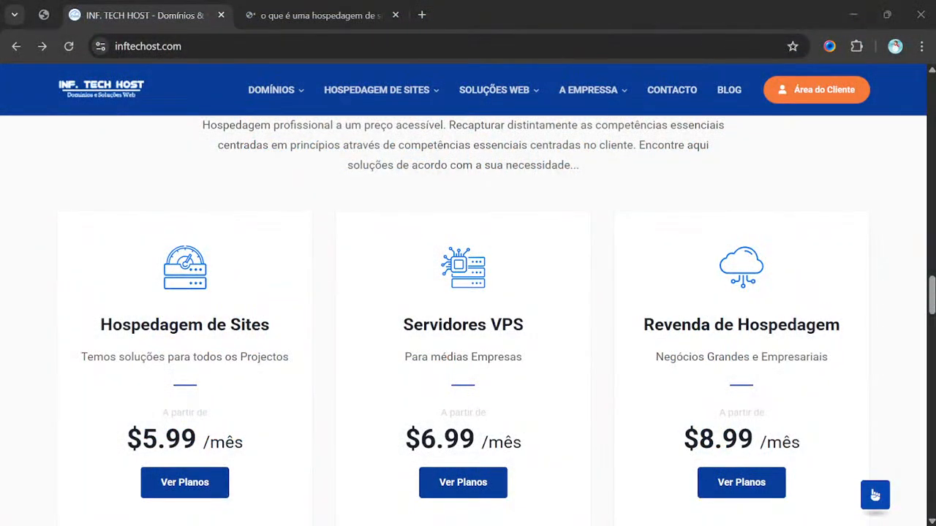
Open the Hospedagem WordPress page from the site's hosting options and go to its plans.
{"action": "scroll", "coordinate": [491, 212], "scroll_direction": "up", "scroll_amount": 3}
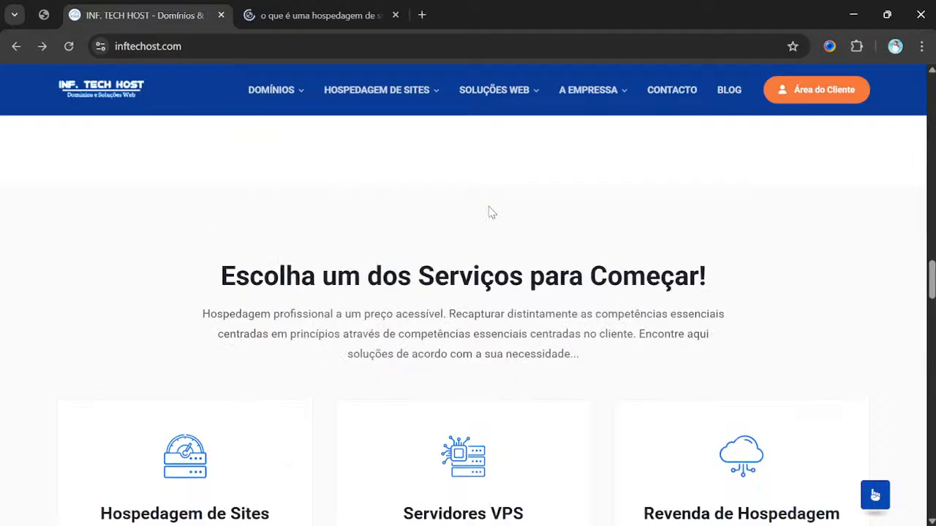
{"action": "scroll", "coordinate": [491, 212], "scroll_direction": "up", "scroll_amount": 4}
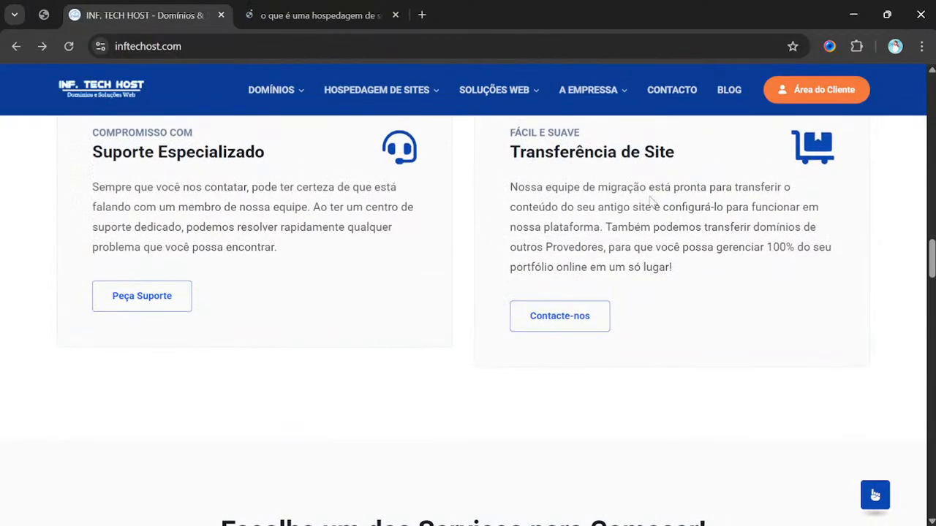
{"action": "mouse_move", "coordinate": [368, 98]}
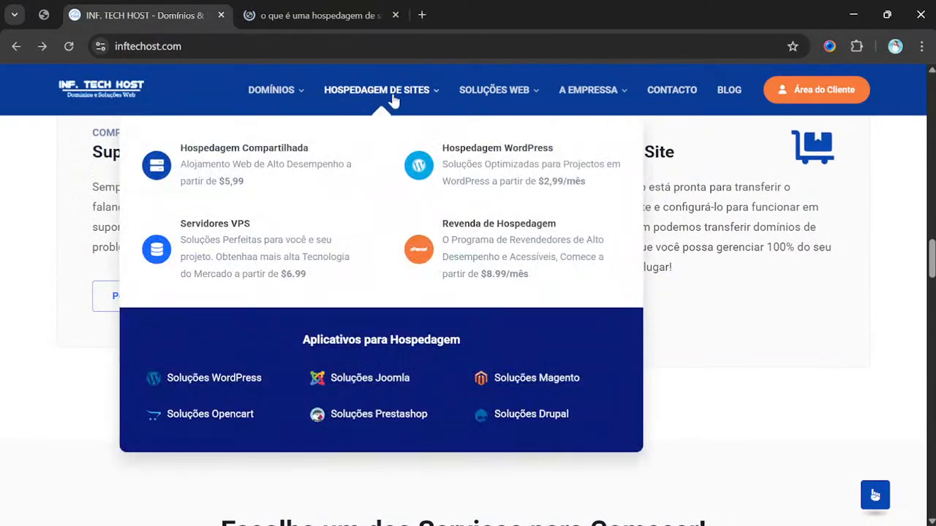
{"action": "scroll", "coordinate": [549, 335], "scroll_direction": "up", "scroll_amount": 7}
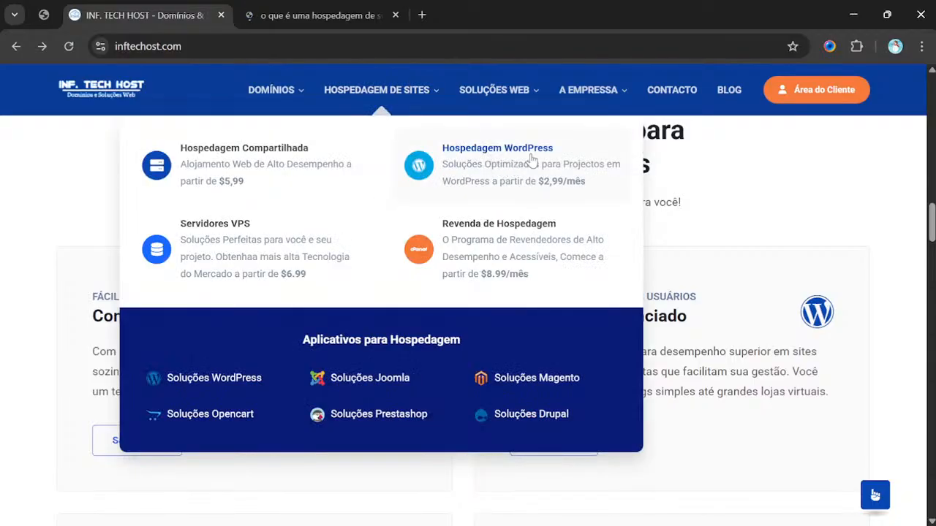
{"action": "left_click", "coordinate": [531, 160]}
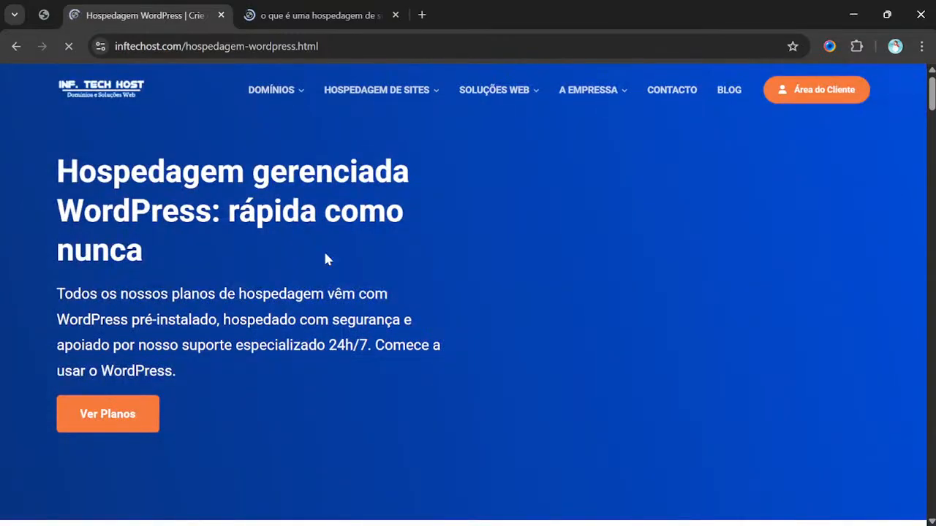
{"action": "scroll", "coordinate": [258, 307], "scroll_direction": "down", "scroll_amount": 1}
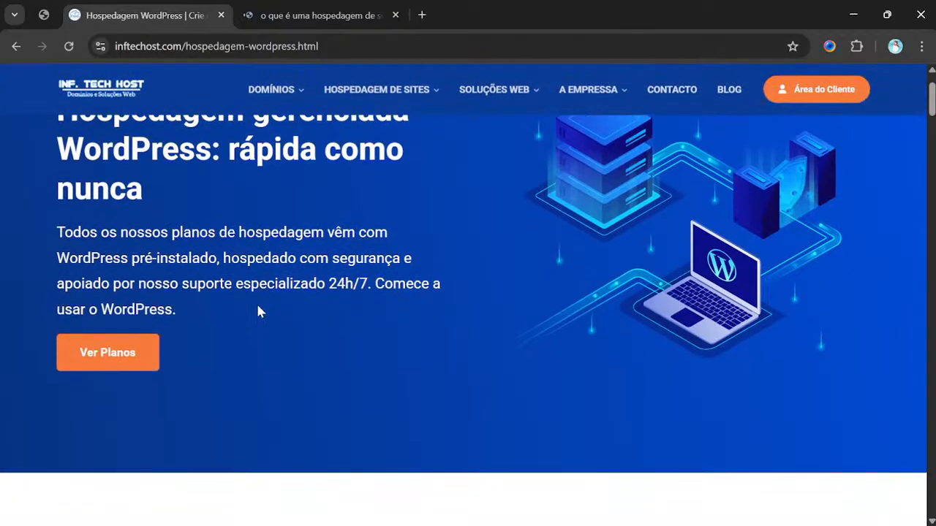
{"action": "left_click", "coordinate": [100, 342]}
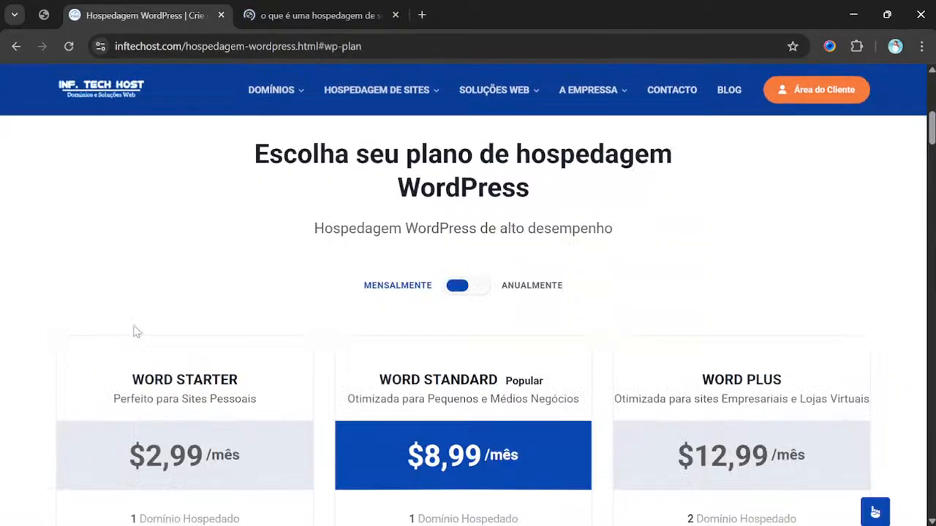
Compare the monthly prices and intended uses of the WORD STARTER, WORD STANDARD and WORD PLUS plans.
{"action": "scroll", "coordinate": [298, 283], "scroll_direction": "down", "scroll_amount": 1}
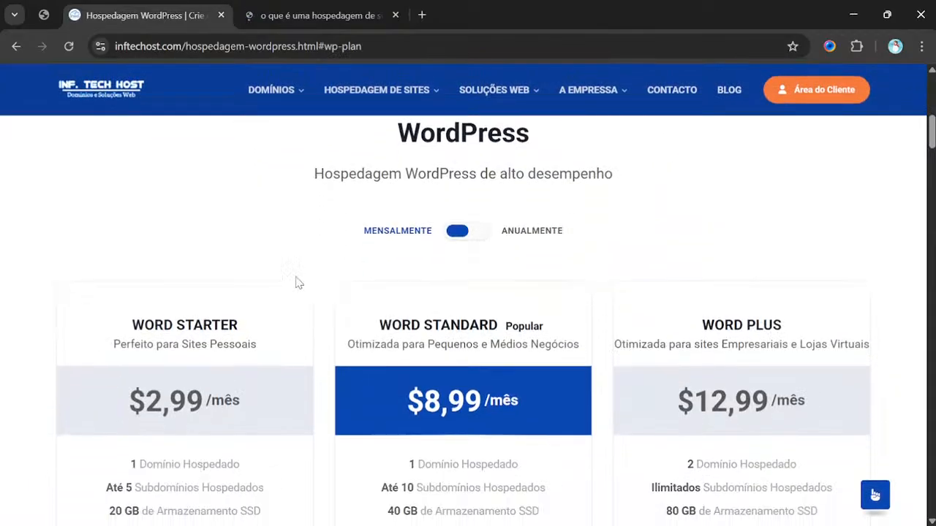
{"action": "scroll", "coordinate": [297, 281], "scroll_direction": "down", "scroll_amount": 1}
{"action": "scroll", "coordinate": [625, 235], "scroll_direction": "down", "scroll_amount": 5}
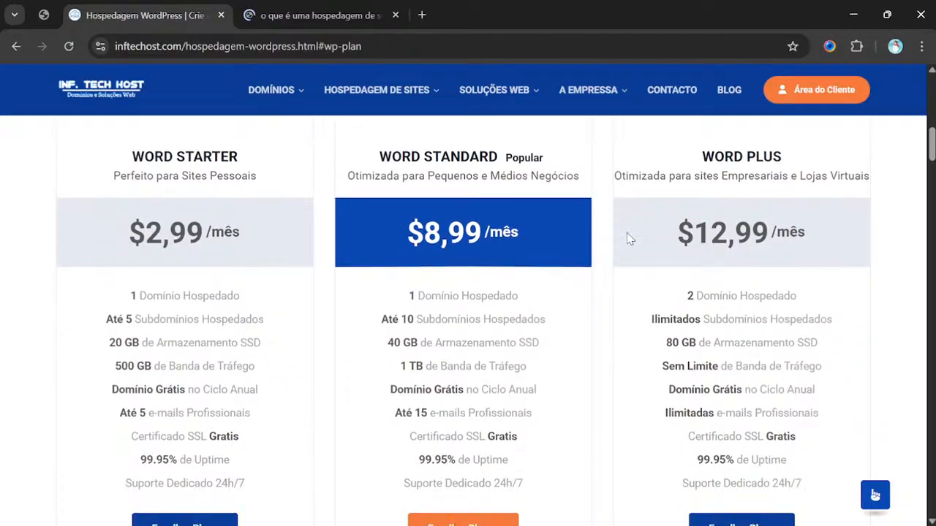
{"action": "scroll", "coordinate": [626, 236], "scroll_direction": "up", "scroll_amount": 6}
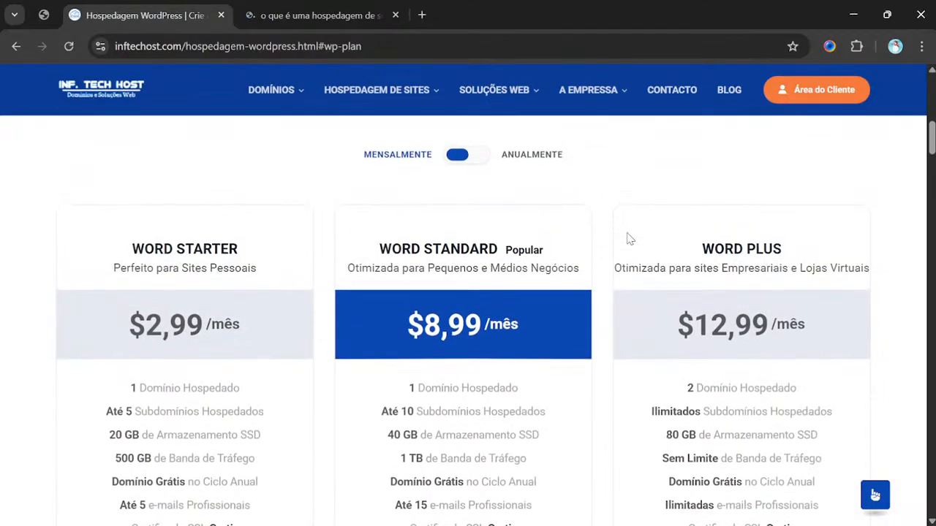
{"action": "scroll", "coordinate": [626, 236], "scroll_direction": "down", "scroll_amount": 1}
{"action": "scroll", "coordinate": [391, 198], "scroll_direction": "up", "scroll_amount": 1}
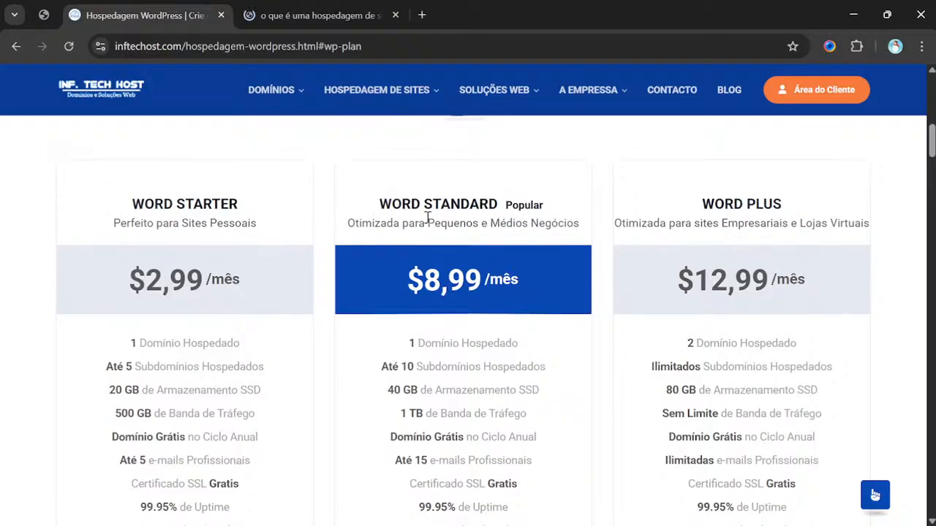
{"action": "scroll", "coordinate": [422, 223], "scroll_direction": "down", "scroll_amount": 1}
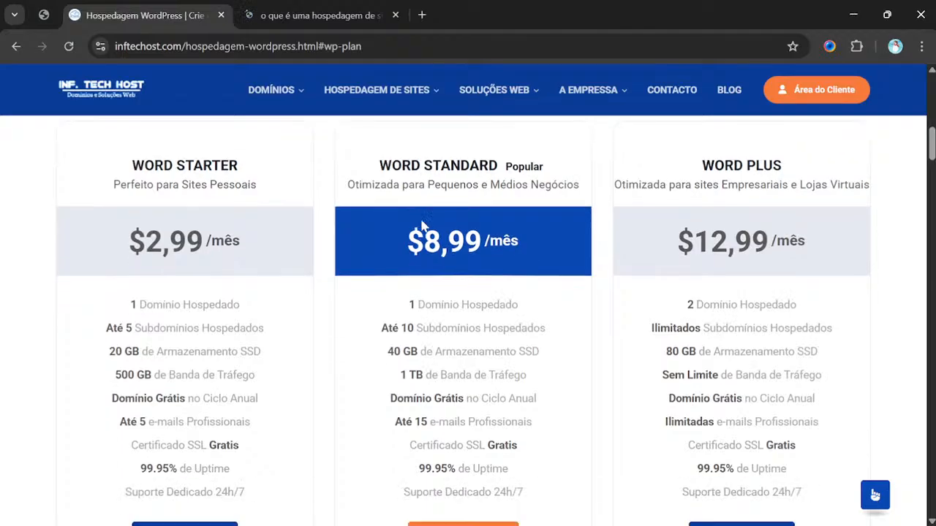
{"action": "scroll", "coordinate": [422, 223], "scroll_direction": "up", "scroll_amount": 1}
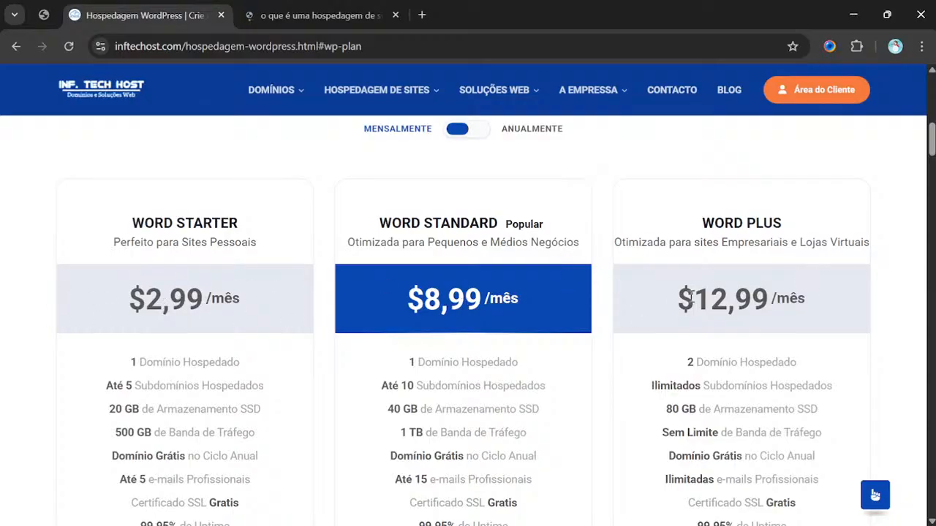
Examine the hosted domains, subdomains, storage, traffic, e-mail, SSL, uptime and support included in each WordPress plan.
{"action": "scroll", "coordinate": [530, 333], "scroll_direction": "down", "scroll_amount": 2}
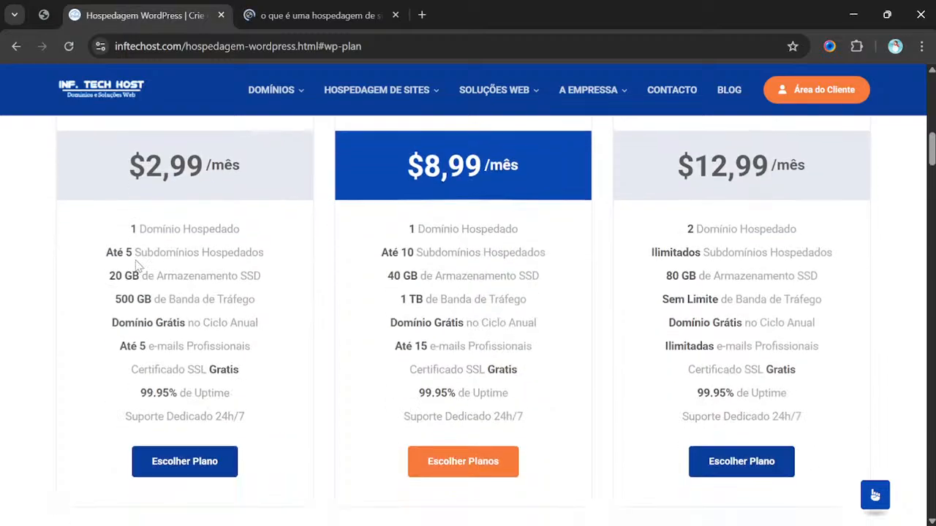
{"action": "scroll", "coordinate": [628, 256], "scroll_direction": "up", "scroll_amount": 1}
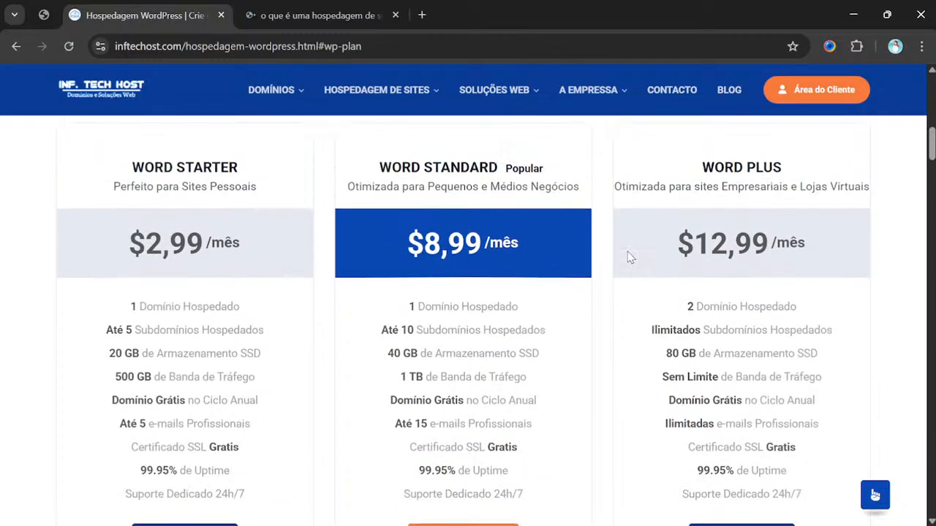
{"action": "scroll", "coordinate": [91, 280], "scroll_direction": "down", "scroll_amount": 1}
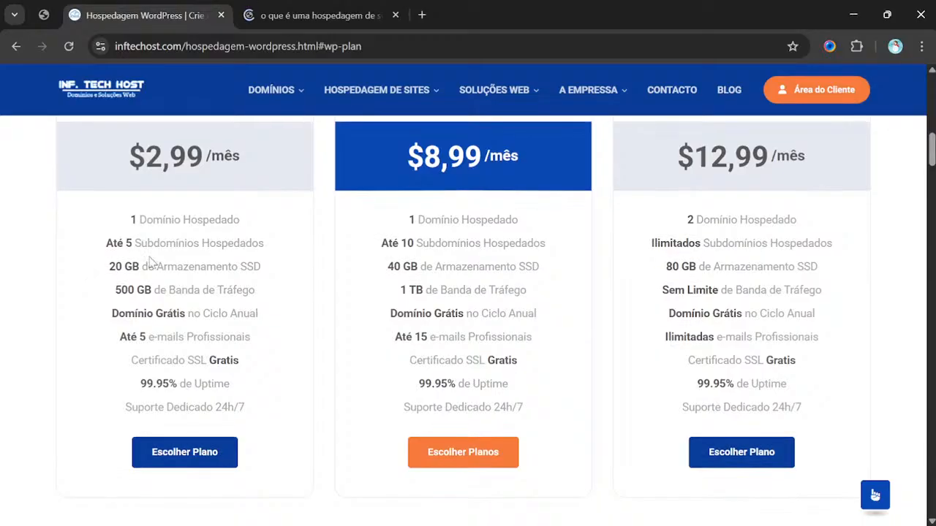
{"action": "scroll", "coordinate": [174, 255], "scroll_direction": "up", "scroll_amount": 1}
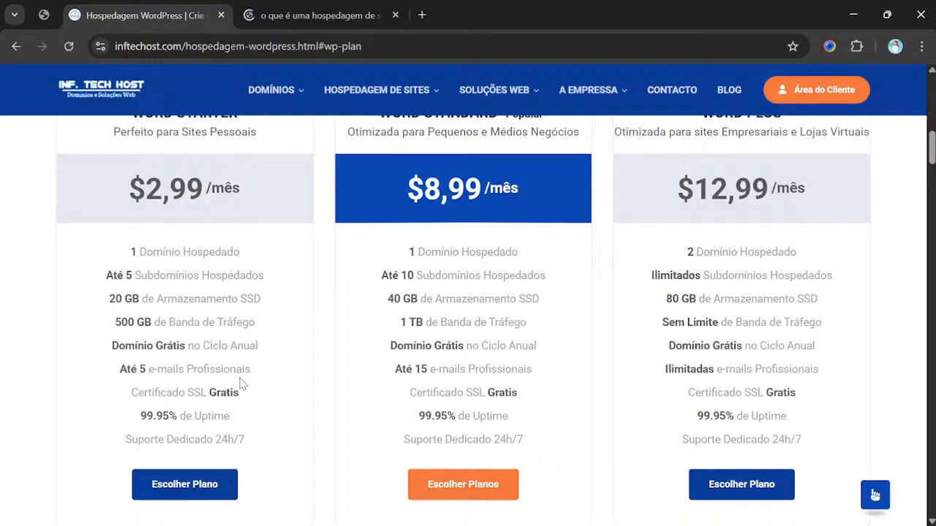
{"action": "scroll", "coordinate": [253, 372], "scroll_direction": "down", "scroll_amount": 1}
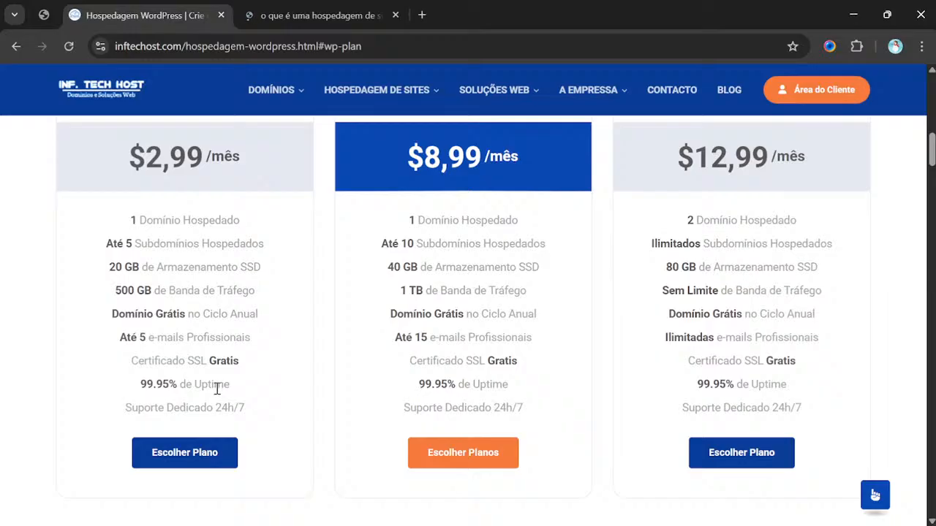
{"action": "scroll", "coordinate": [217, 389], "scroll_direction": "down", "scroll_amount": 1}
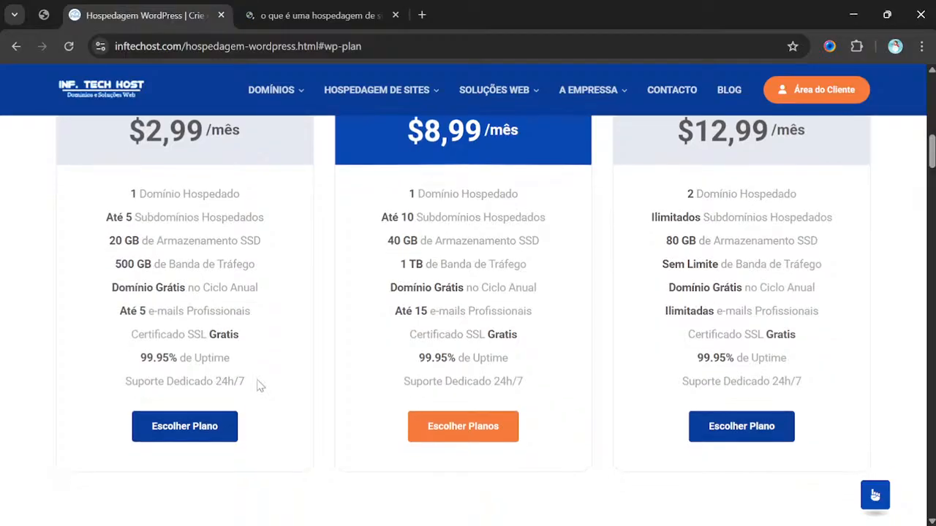
{"action": "scroll", "coordinate": [257, 386], "scroll_direction": "down", "scroll_amount": 1}
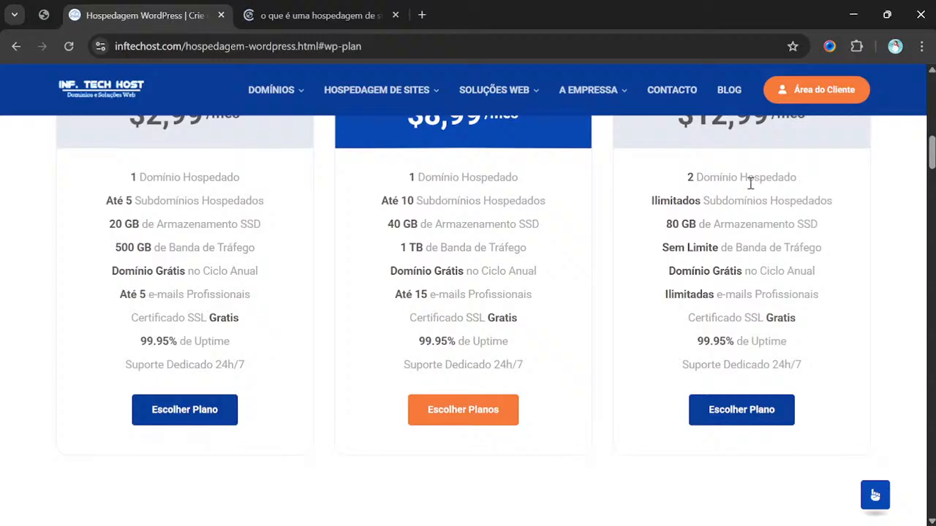
{"action": "scroll", "coordinate": [751, 182], "scroll_direction": "down", "scroll_amount": 1}
{"action": "scroll", "coordinate": [750, 183], "scroll_direction": "up", "scroll_amount": 2}
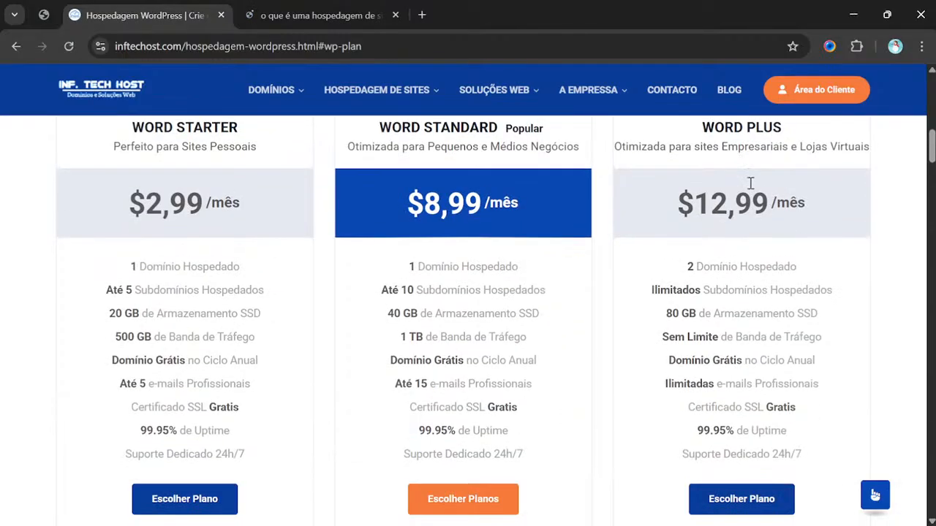
{"action": "scroll", "coordinate": [750, 183], "scroll_direction": "down", "scroll_amount": 1}
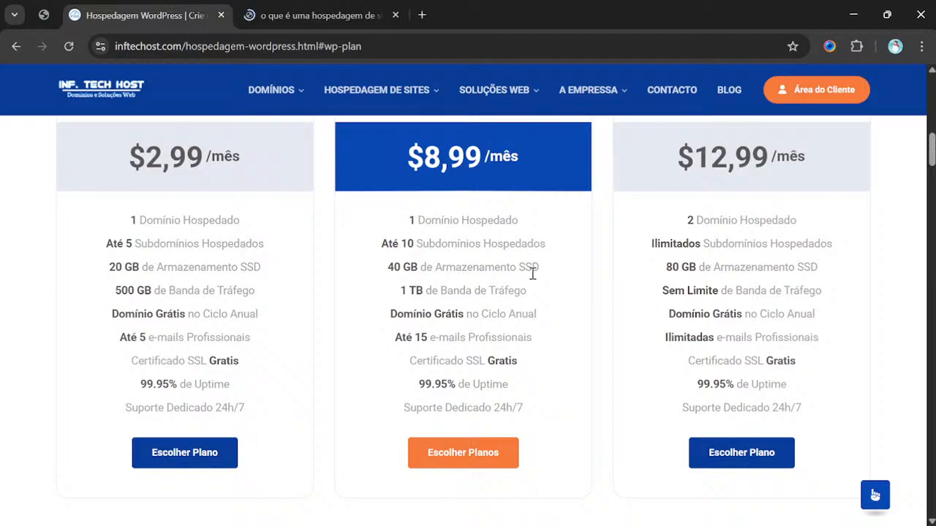
{"action": "scroll", "coordinate": [531, 271], "scroll_direction": "up", "scroll_amount": 2}
{"action": "scroll", "coordinate": [531, 272], "scroll_direction": "down", "scroll_amount": 1}
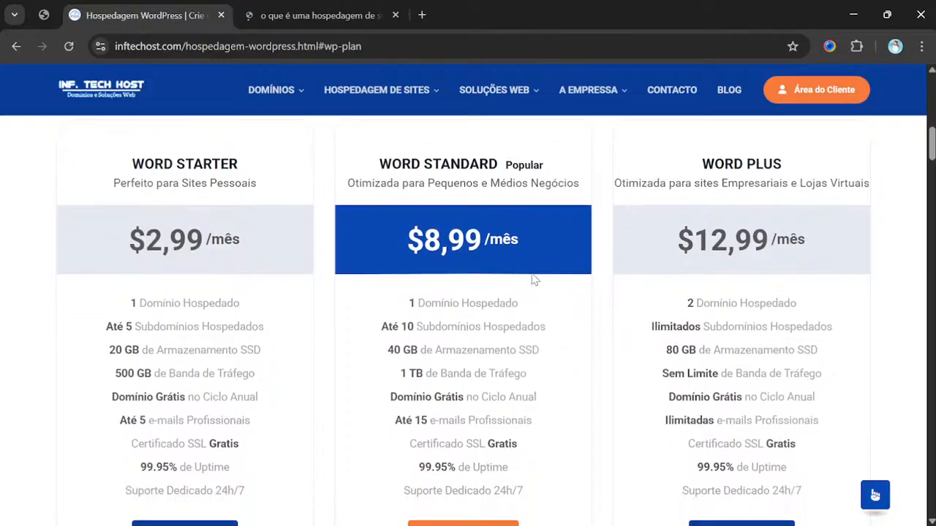
Choose the WORD STARTER plan from the WordPress hosting plans and close the plans page.
{"action": "scroll", "coordinate": [263, 296], "scroll_direction": "down", "scroll_amount": 1}
{"action": "scroll", "coordinate": [261, 295], "scroll_direction": "up", "scroll_amount": 2}
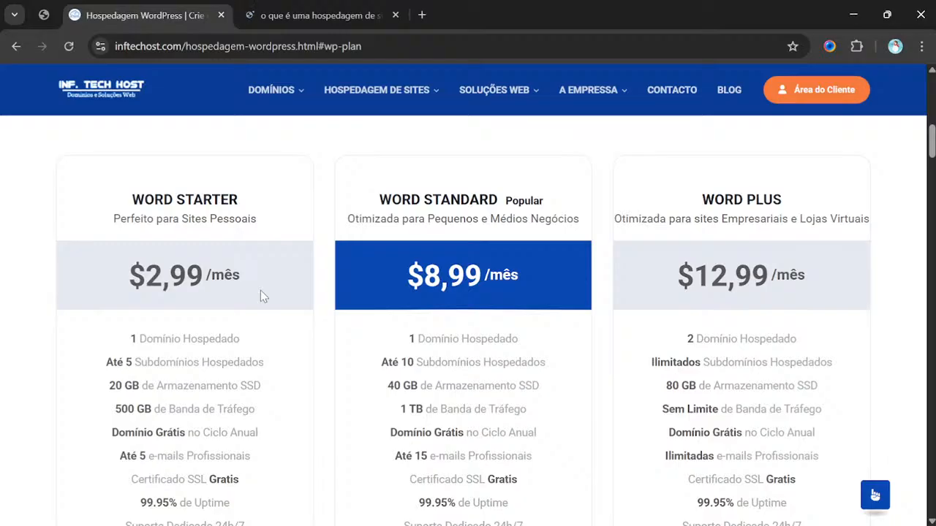
{"action": "scroll", "coordinate": [260, 290], "scroll_direction": "down", "scroll_amount": 1}
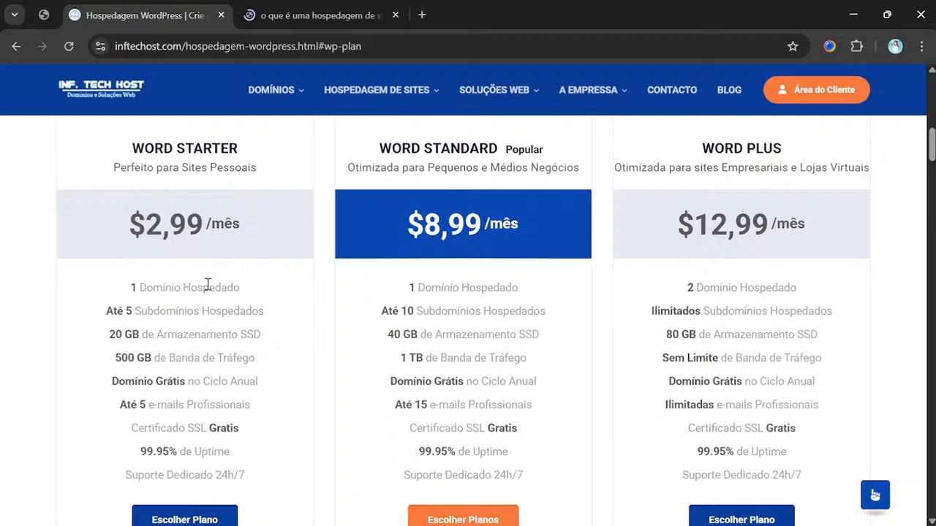
{"action": "scroll", "coordinate": [199, 331], "scroll_direction": "down", "scroll_amount": 2}
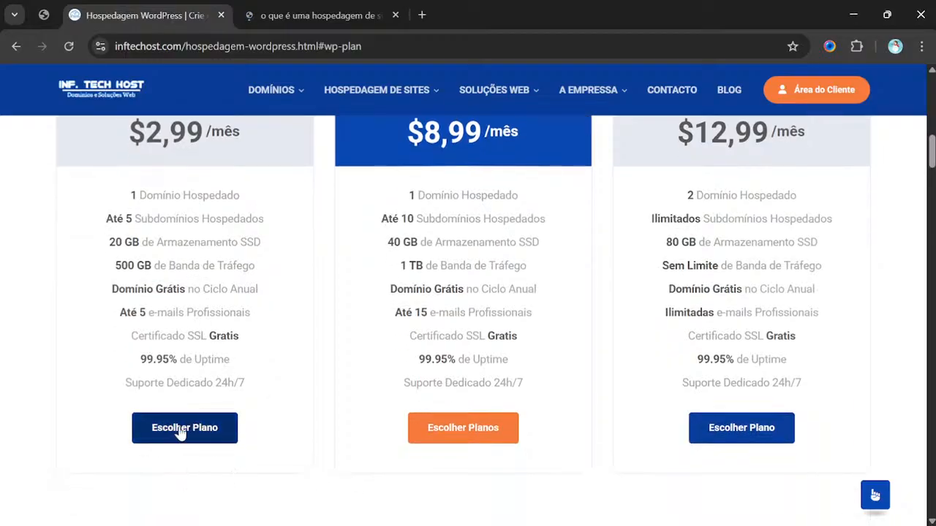
{"action": "left_click", "coordinate": [180, 430]}
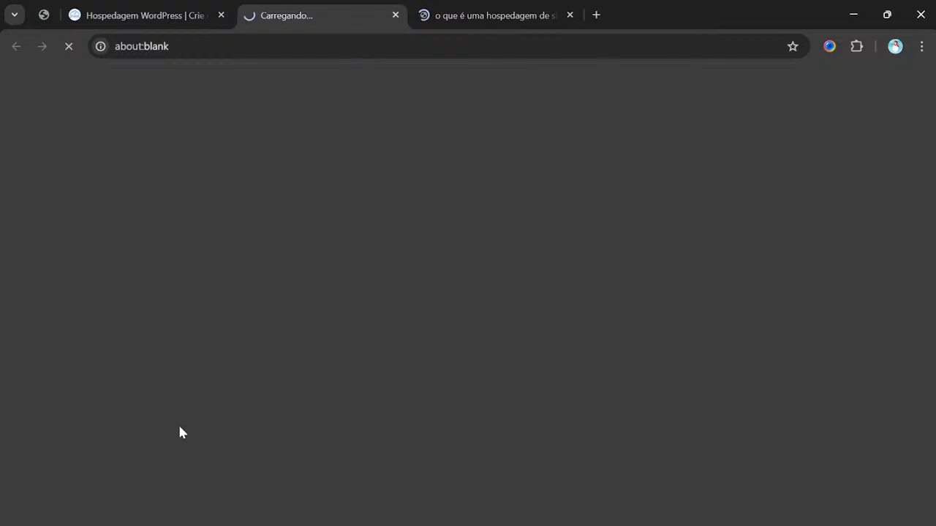
{"action": "left_click", "coordinate": [221, 15]}
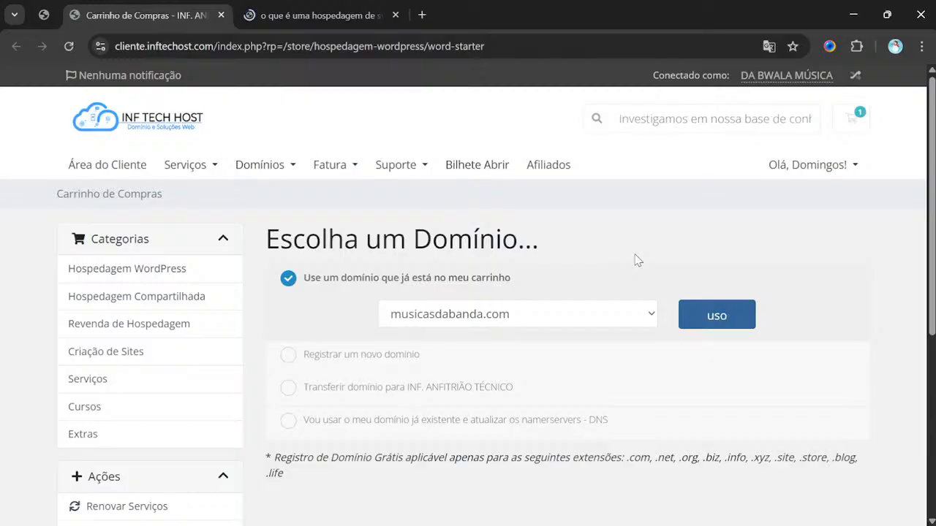
Look through the options to register, transfer or use an existing domain, restoring the page's untranslated text along the way.
{"action": "left_click", "coordinate": [367, 352]}
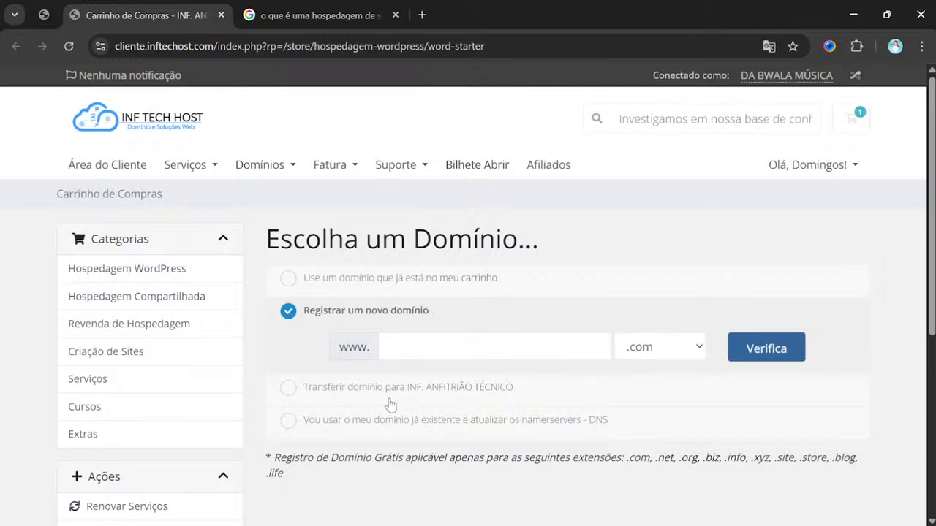
{"action": "left_click", "coordinate": [351, 394]}
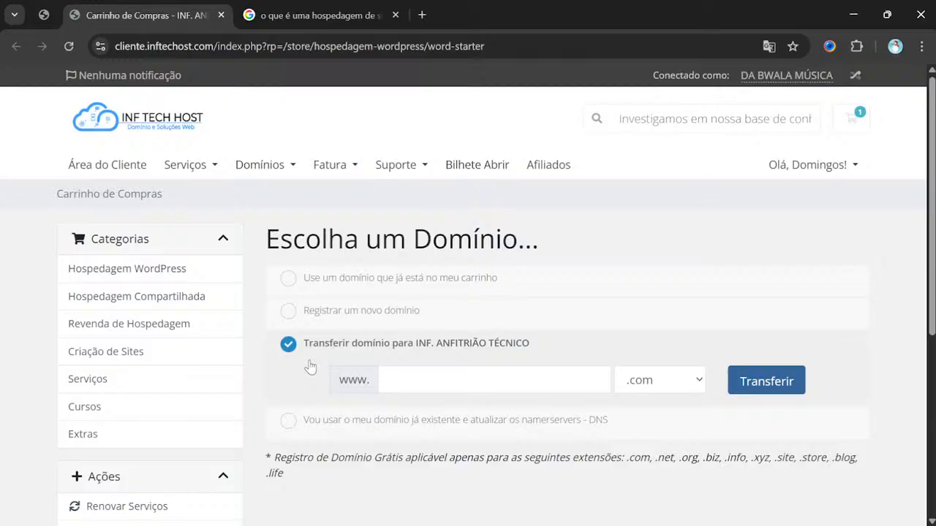
{"action": "left_click", "coordinate": [764, 51]}
{"action": "left_click", "coordinate": [601, 83]}
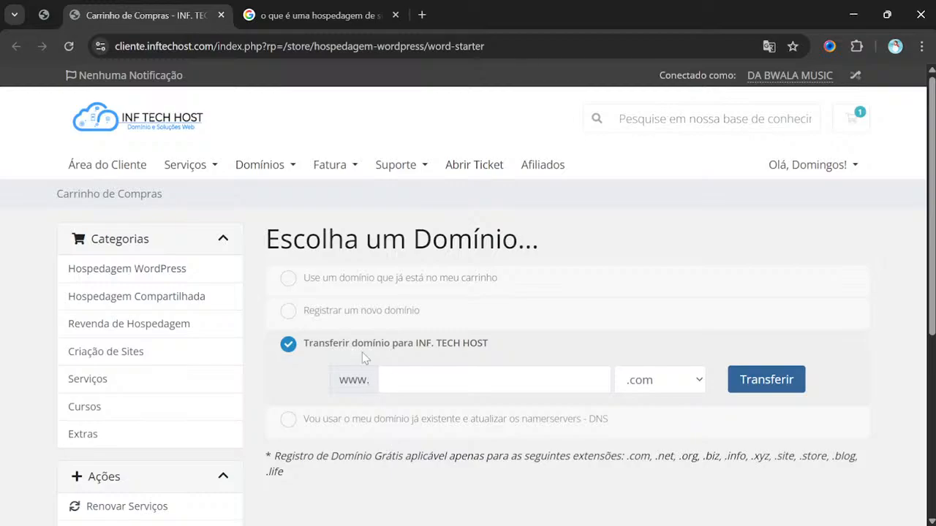
{"action": "left_click", "coordinate": [379, 420]}
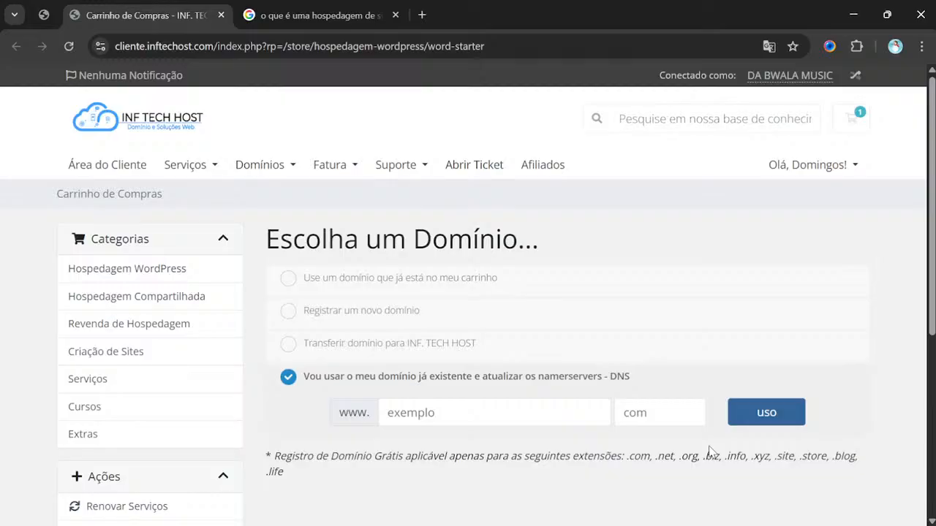
Revisit the definition of website hosting in the Google search results and return to the shopping cart.
{"action": "left_click", "coordinate": [329, 18]}
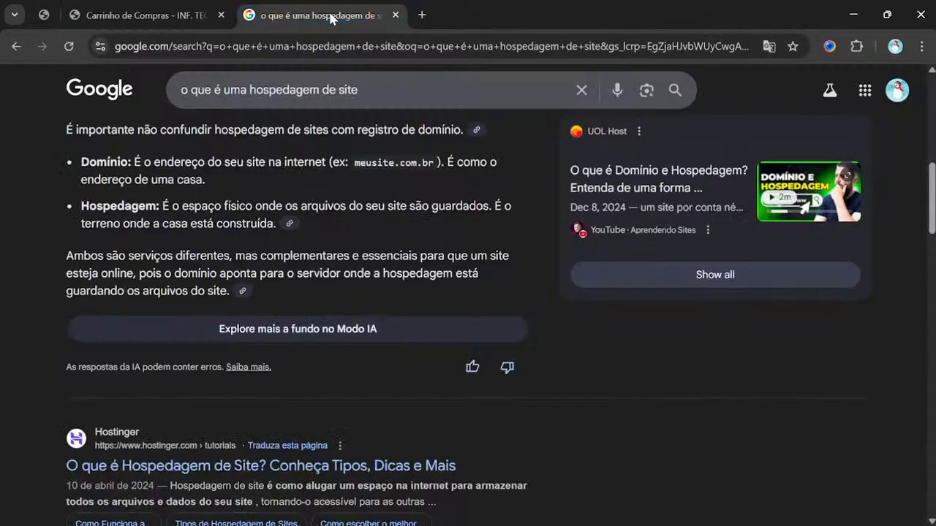
{"action": "scroll", "coordinate": [322, 199], "scroll_direction": "up", "scroll_amount": 8}
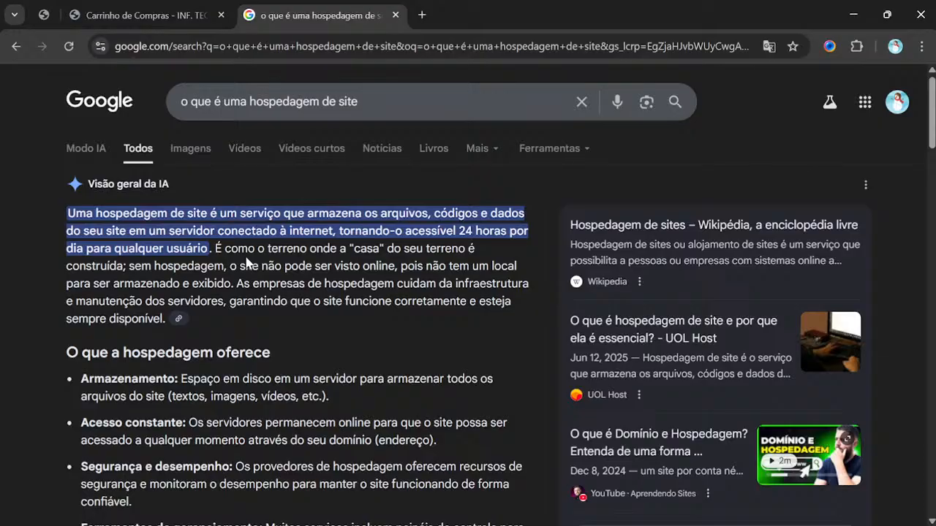
{"action": "left_click", "coordinate": [110, 12]}
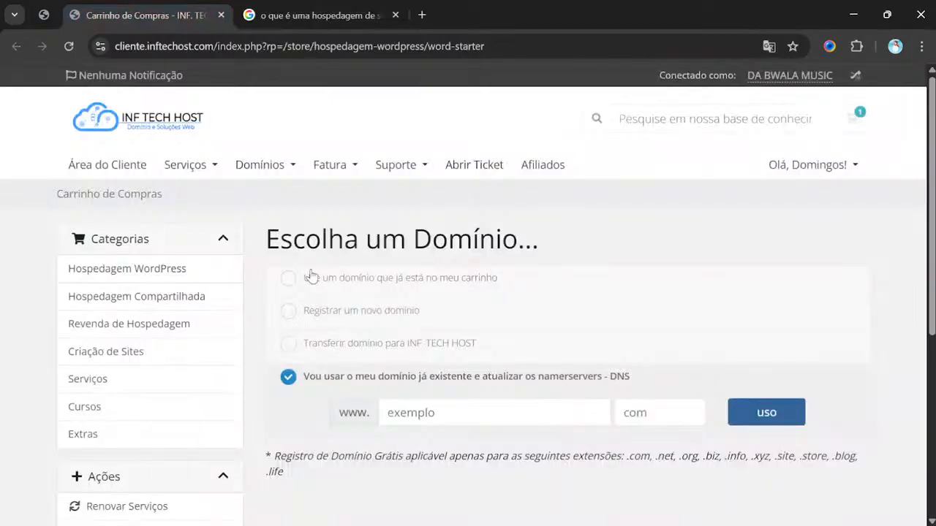
Use musicasdabanda.com, the domain already in the cart, for the WORD STARTER hosting plan.
{"action": "left_click", "coordinate": [363, 282]}
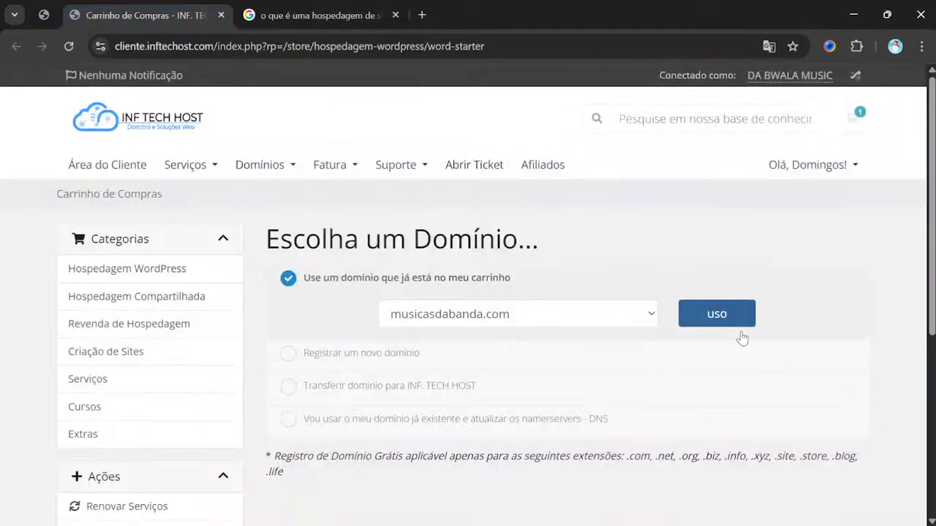
{"action": "left_click", "coordinate": [715, 322]}
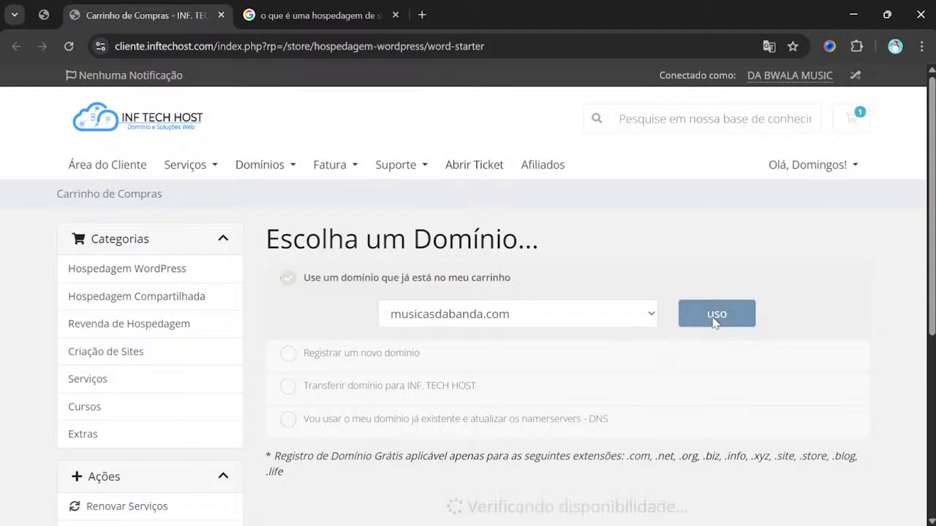
{"action": "scroll", "coordinate": [598, 447], "scroll_direction": "down", "scroll_amount": 2}
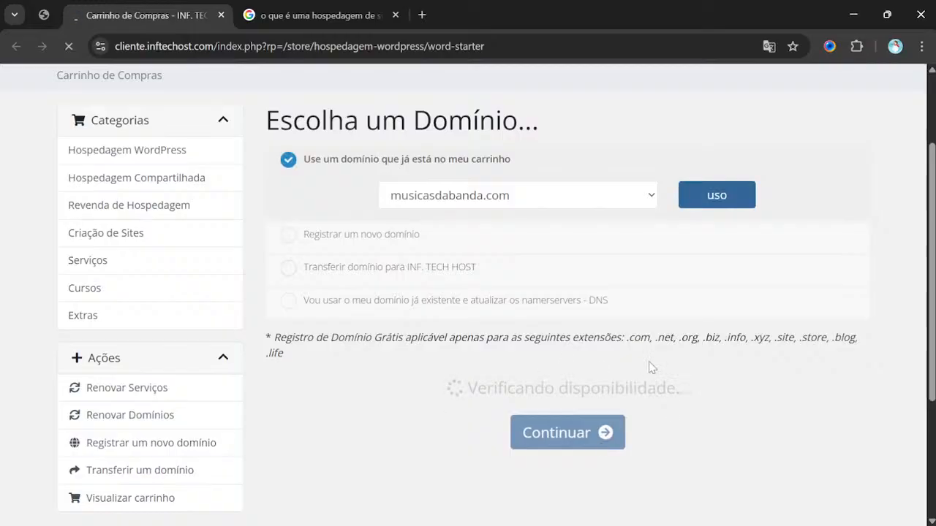
Examine the WORD STARTER features and the order summary on the plan's configuration page.
{"action": "scroll", "coordinate": [653, 368], "scroll_direction": "down", "scroll_amount": 5}
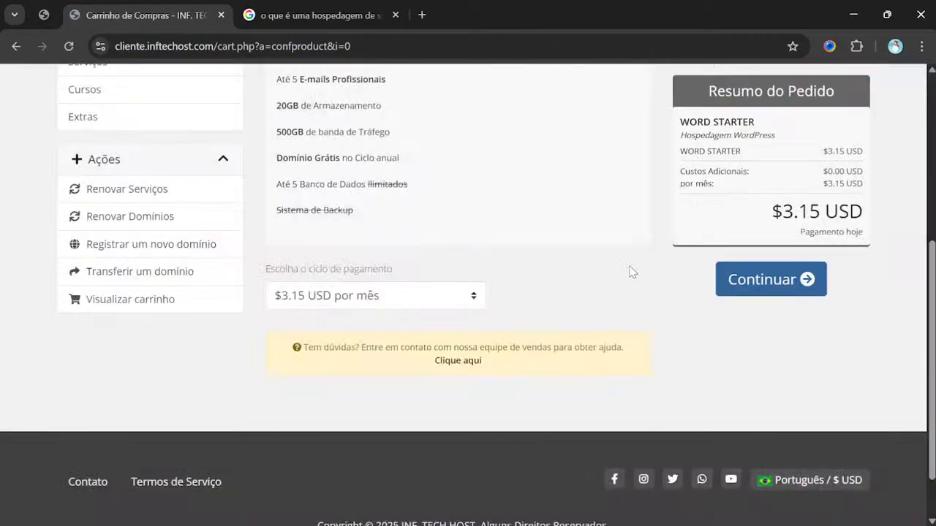
{"action": "scroll", "coordinate": [630, 270], "scroll_direction": "up", "scroll_amount": 3}
{"action": "scroll", "coordinate": [633, 272], "scroll_direction": "up", "scroll_amount": 2}
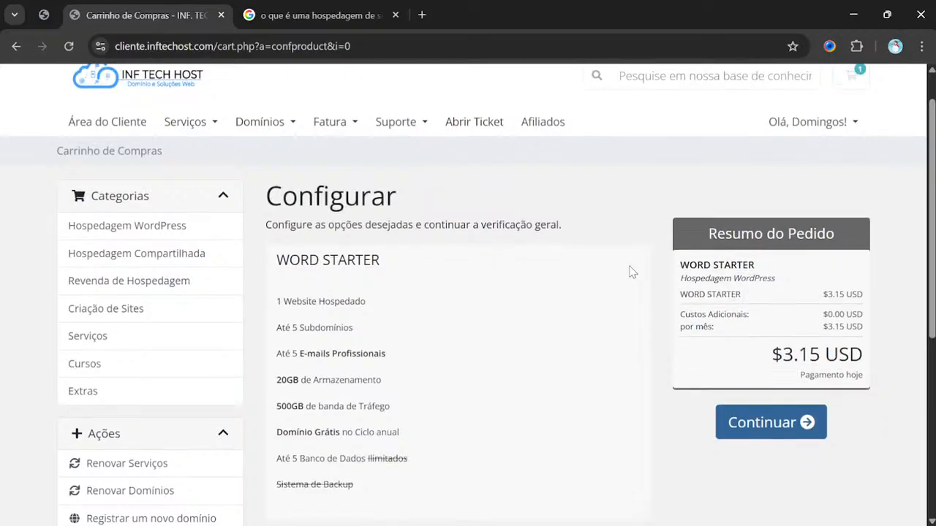
{"action": "scroll", "coordinate": [632, 272], "scroll_direction": "down", "scroll_amount": 1}
{"action": "scroll", "coordinate": [632, 272], "scroll_direction": "up", "scroll_amount": 1}
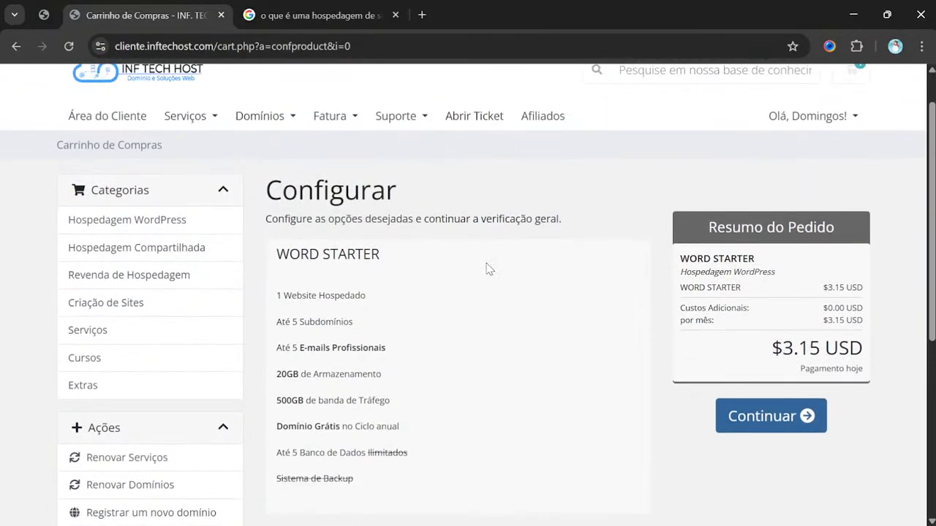
{"action": "scroll", "coordinate": [429, 238], "scroll_direction": "down", "scroll_amount": 1}
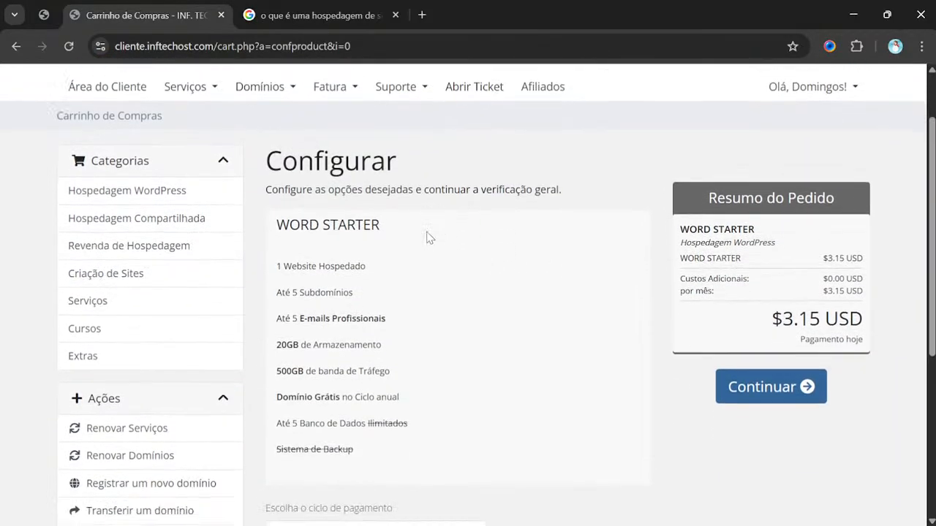
{"action": "scroll", "coordinate": [430, 238], "scroll_direction": "down", "scroll_amount": 2}
{"action": "scroll", "coordinate": [429, 237], "scroll_direction": "up", "scroll_amount": 2}
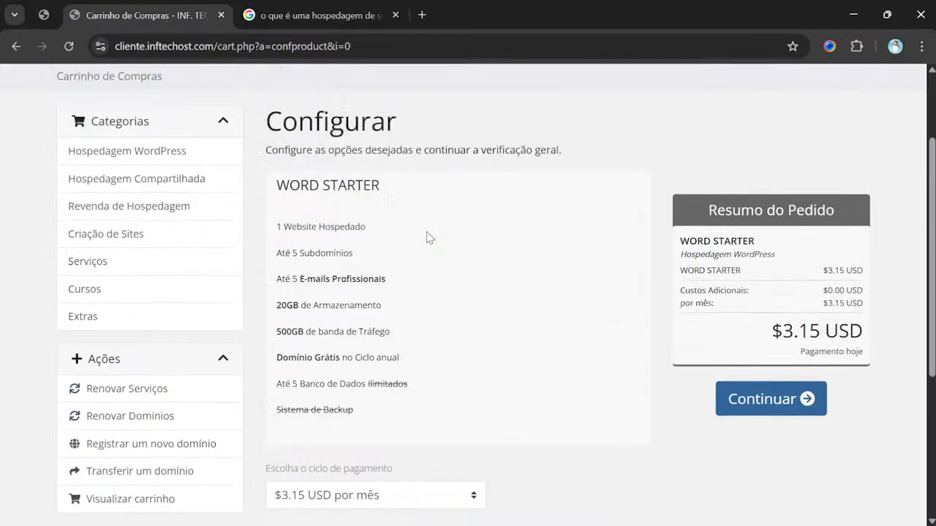
{"action": "scroll", "coordinate": [429, 238], "scroll_direction": "up", "scroll_amount": 1}
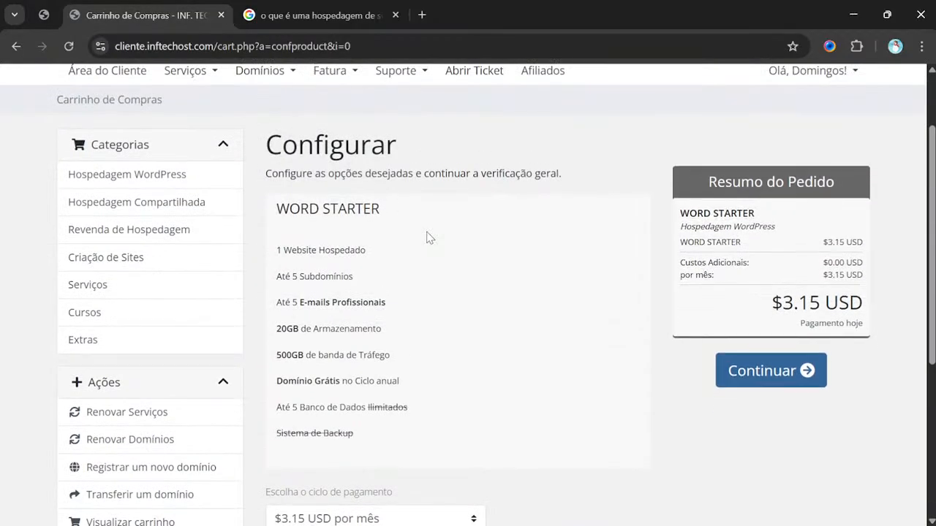
{"action": "scroll", "coordinate": [429, 238], "scroll_direction": "down", "scroll_amount": 1}
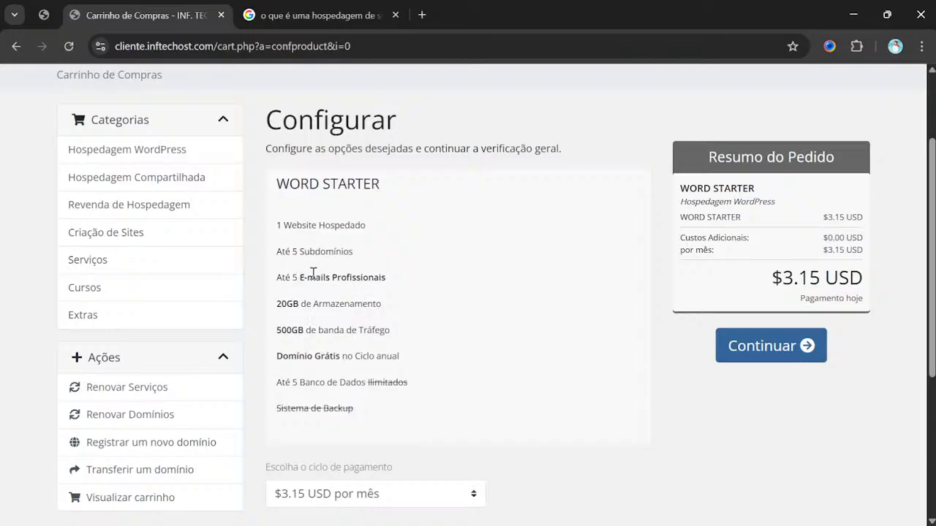
Try the quarterly and annual (Domínio Grátis) payment cycles for WORD STARTER and return to the monthly cycle.
{"action": "scroll", "coordinate": [313, 273], "scroll_direction": "down", "scroll_amount": 3}
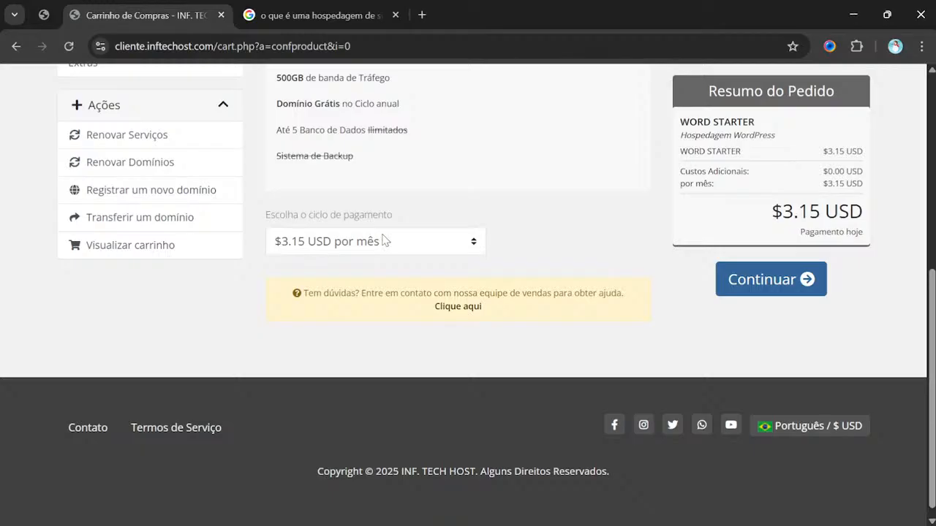
{"action": "left_click", "coordinate": [397, 292]}
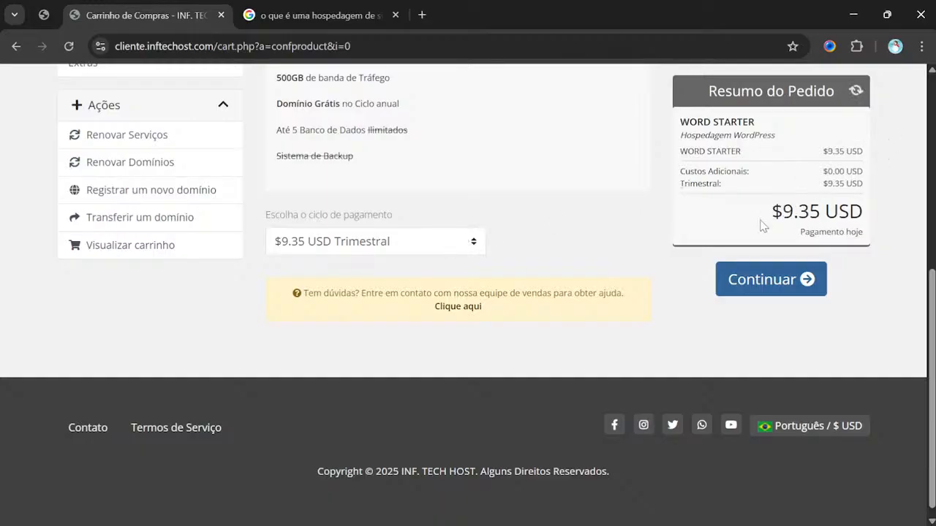
{"action": "left_click", "coordinate": [408, 249]}
{"action": "left_click", "coordinate": [386, 336]}
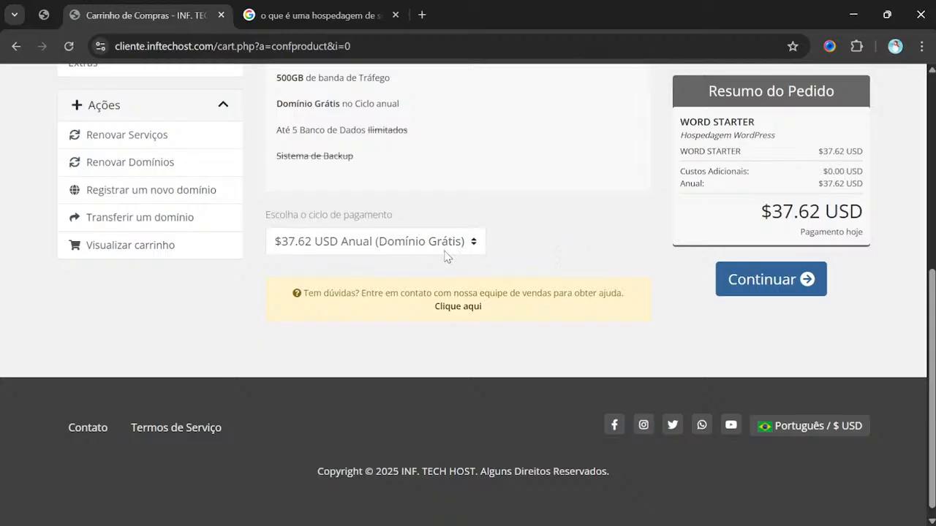
{"action": "left_click", "coordinate": [390, 270]}
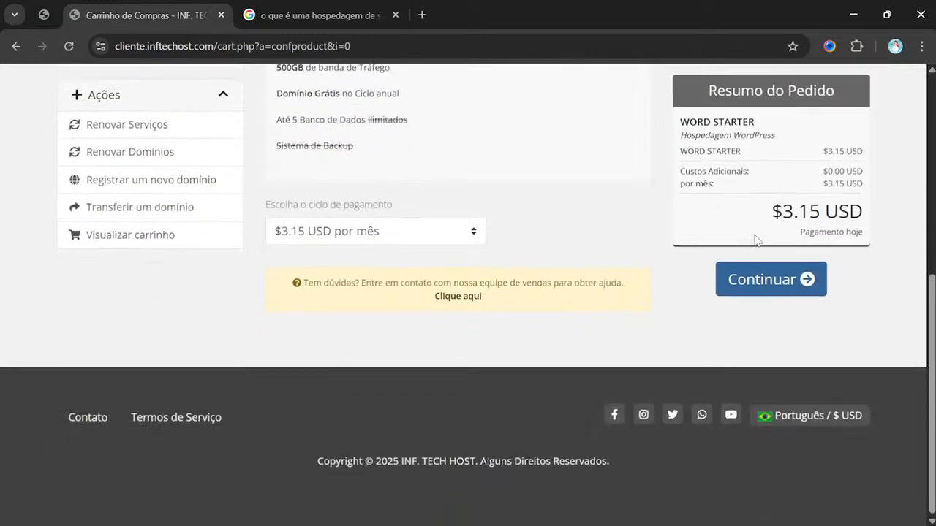
Continue to the order review with WORD STARTER and dismiss the Criação de Sites - Blog Pessoal recommendation.
{"action": "left_click", "coordinate": [764, 279]}
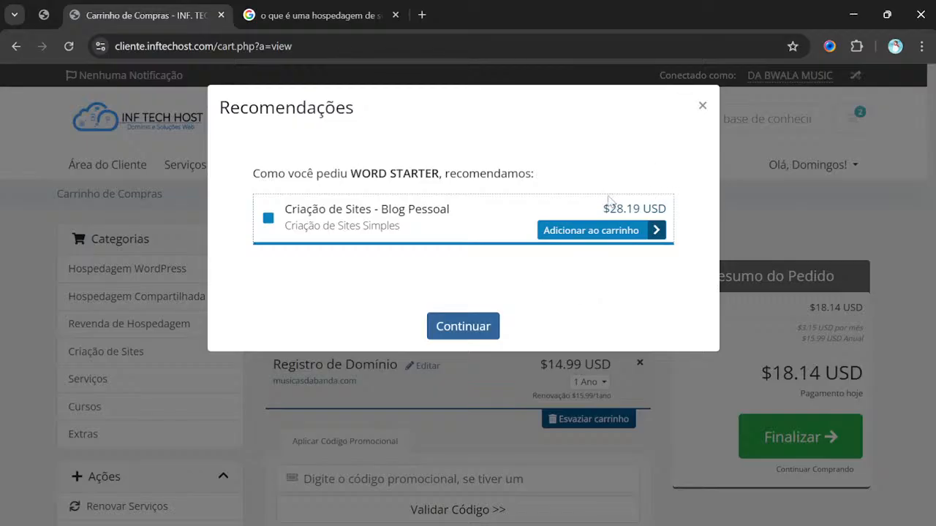
{"action": "left_click", "coordinate": [702, 108]}
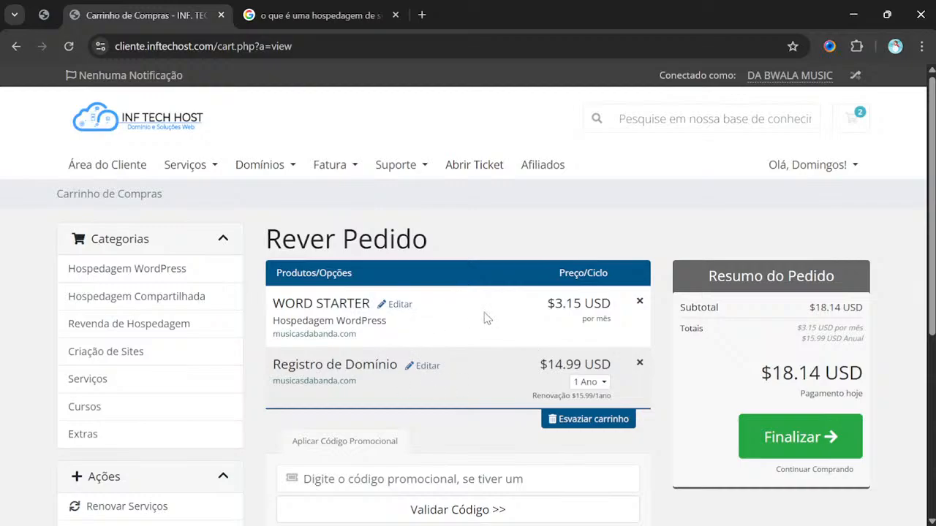
{"action": "scroll", "coordinate": [454, 334], "scroll_direction": "down", "scroll_amount": 2}
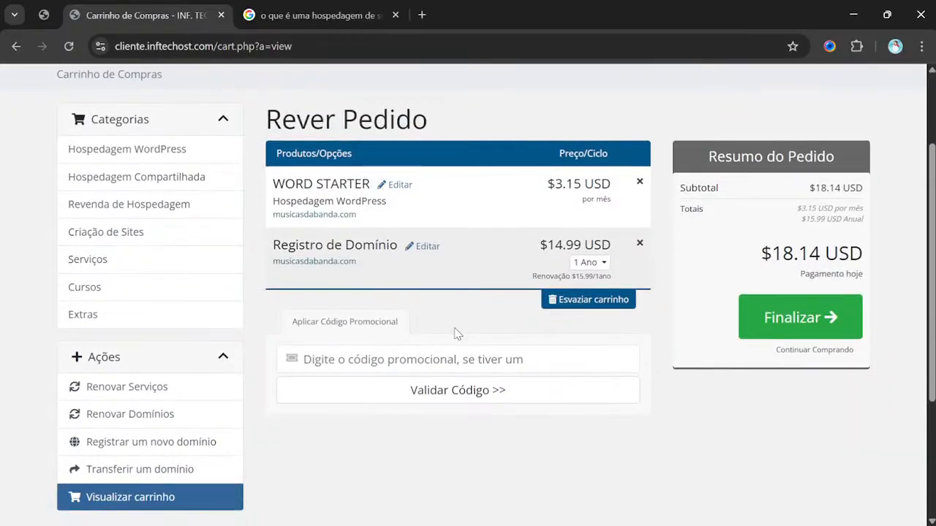
{"action": "scroll", "coordinate": [456, 204], "scroll_direction": "up", "scroll_amount": 1}
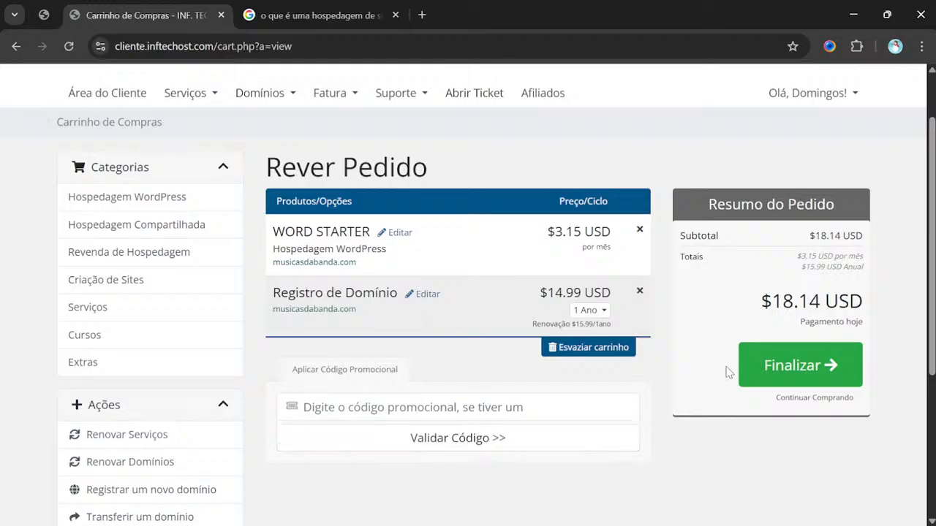
Proceed to checkout with Criar uma nova conta selected, and look over the personal, billing and payment sections.
{"action": "left_click", "coordinate": [797, 368]}
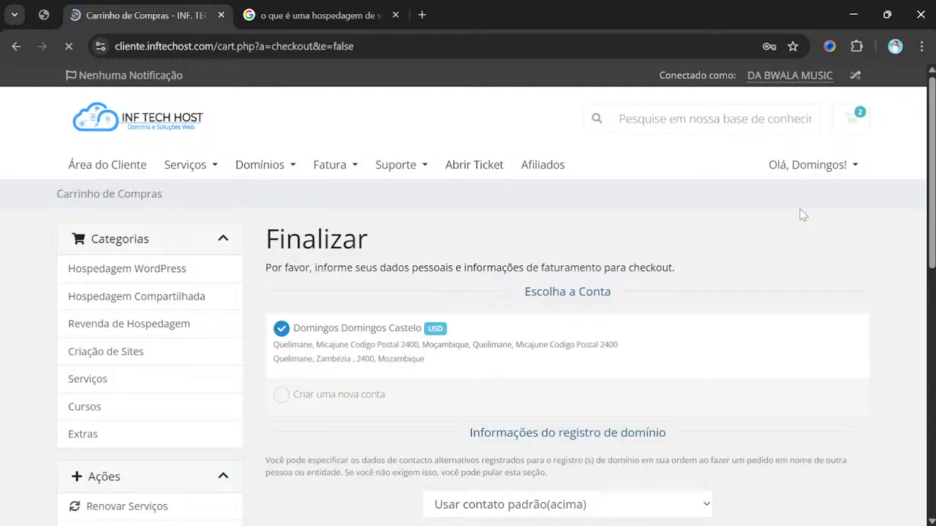
{"action": "scroll", "coordinate": [391, 218], "scroll_direction": "down", "scroll_amount": 1}
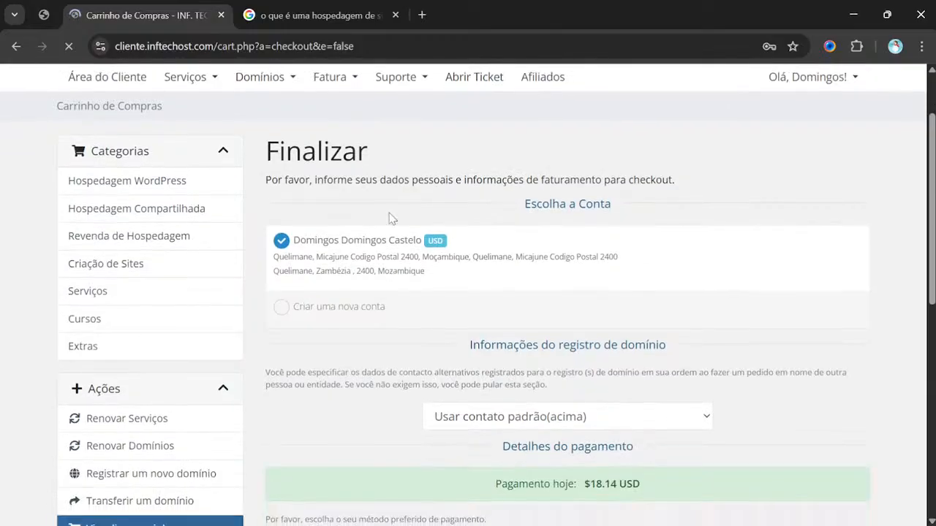
{"action": "left_click", "coordinate": [358, 311]}
{"action": "scroll", "coordinate": [502, 310], "scroll_direction": "down", "scroll_amount": 1}
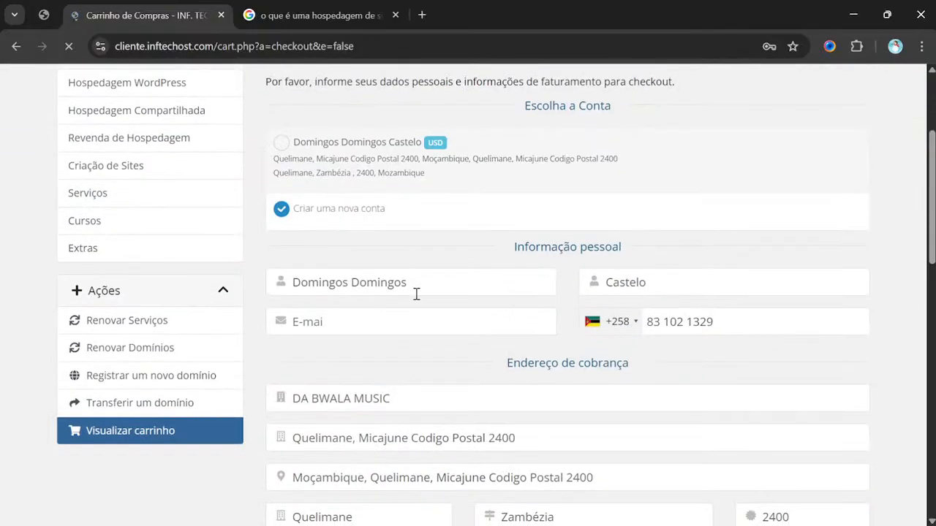
{"action": "scroll", "coordinate": [487, 271], "scroll_direction": "down", "scroll_amount": 6}
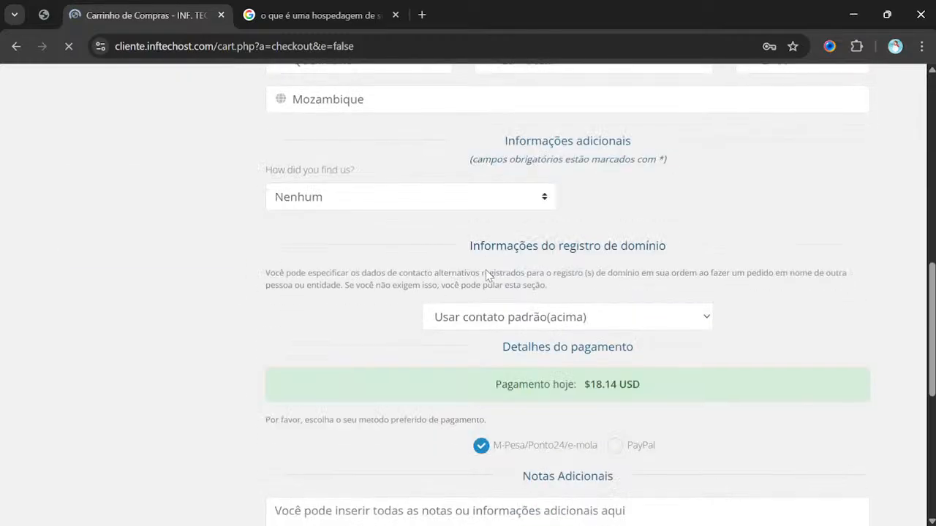
{"action": "scroll", "coordinate": [487, 271], "scroll_direction": "down", "scroll_amount": 2}
{"action": "scroll", "coordinate": [487, 271], "scroll_direction": "up", "scroll_amount": 6}
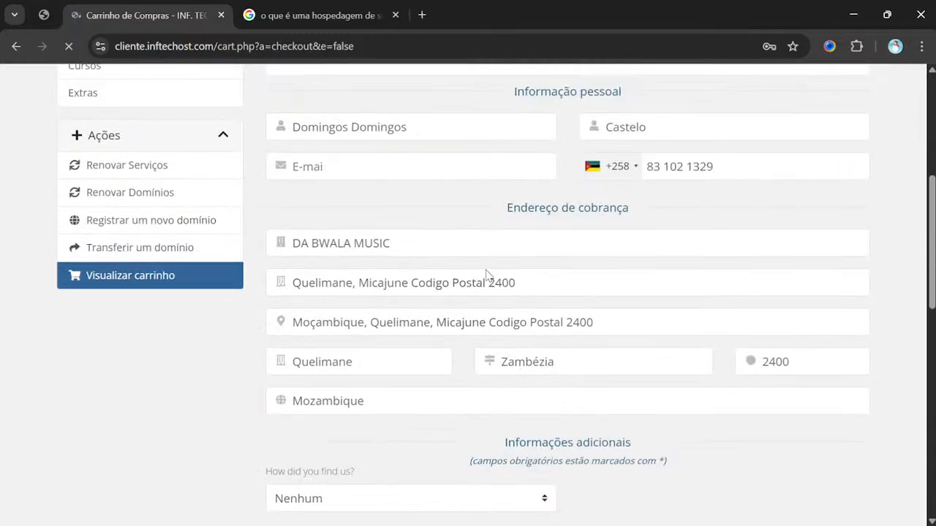
Review the checkout form's personal, billing and payment sections, and choose the existing USD account for the order.
{"action": "scroll", "coordinate": [487, 272], "scroll_direction": "up", "scroll_amount": 3}
{"action": "scroll", "coordinate": [428, 329], "scroll_direction": "down", "scroll_amount": 1}
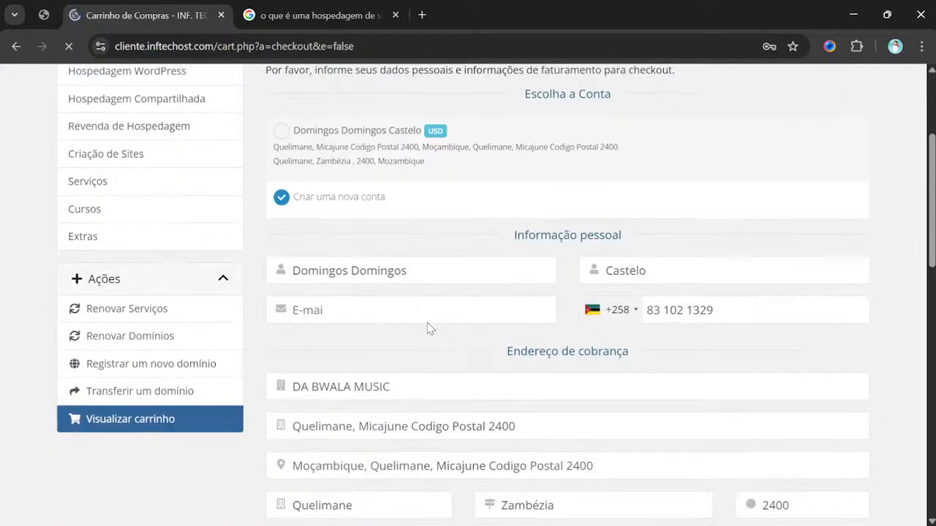
{"action": "scroll", "coordinate": [474, 282], "scroll_direction": "up", "scroll_amount": 2}
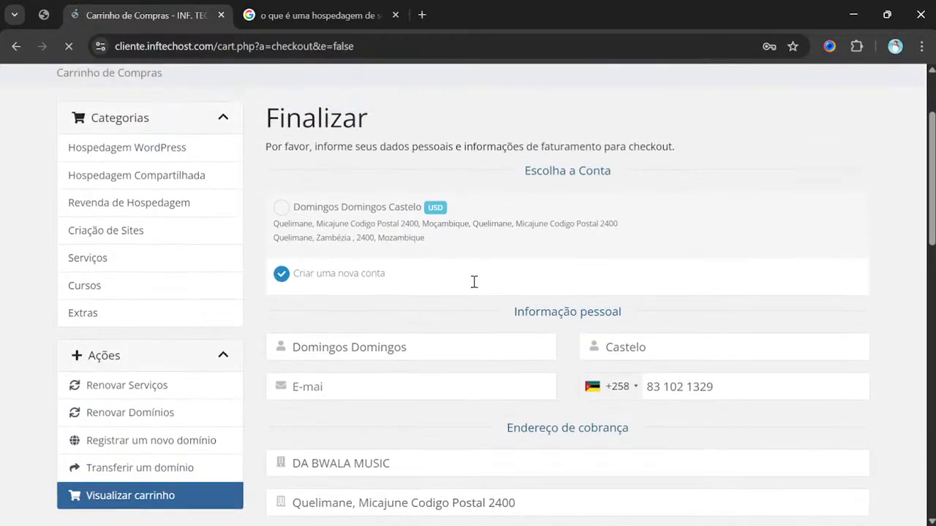
{"action": "scroll", "coordinate": [449, 359], "scroll_direction": "down", "scroll_amount": 10}
{"action": "scroll", "coordinate": [450, 357], "scroll_direction": "down", "scroll_amount": 3}
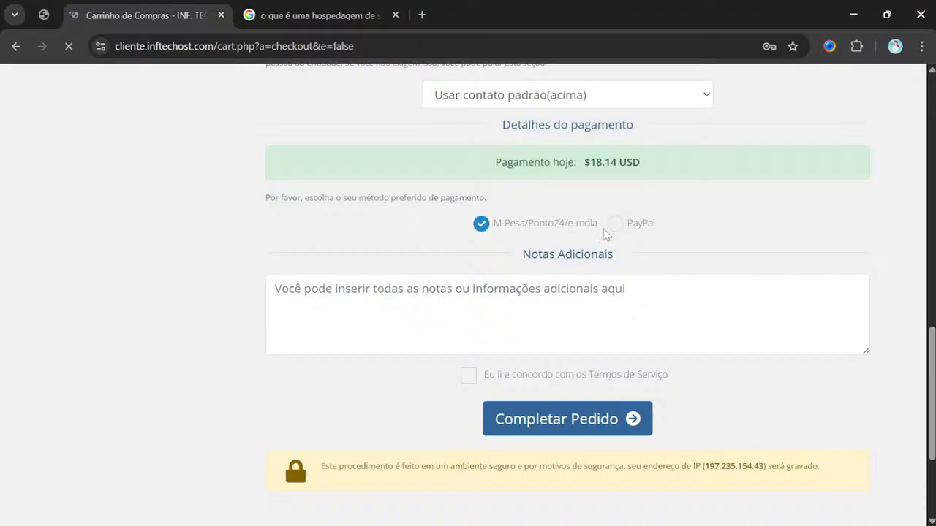
{"action": "scroll", "coordinate": [515, 247], "scroll_direction": "up", "scroll_amount": 10}
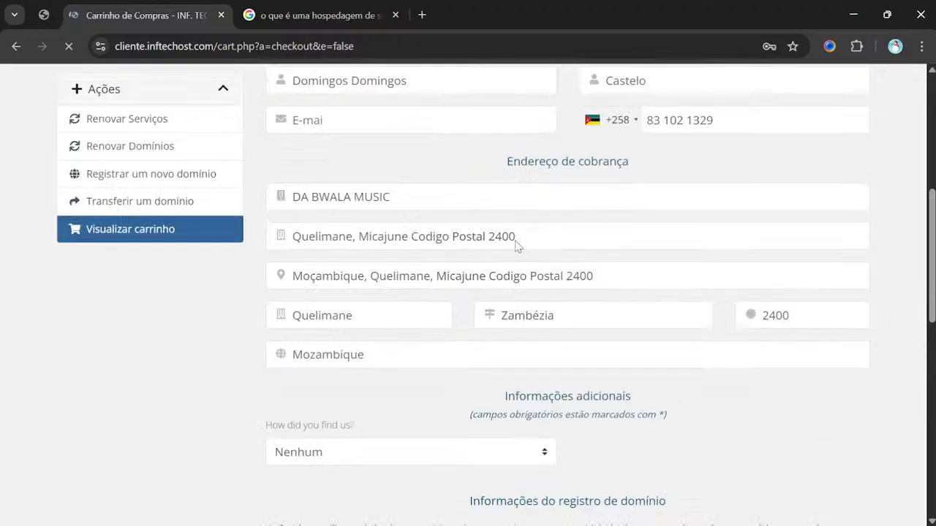
{"action": "scroll", "coordinate": [516, 241], "scroll_direction": "up", "scroll_amount": 1}
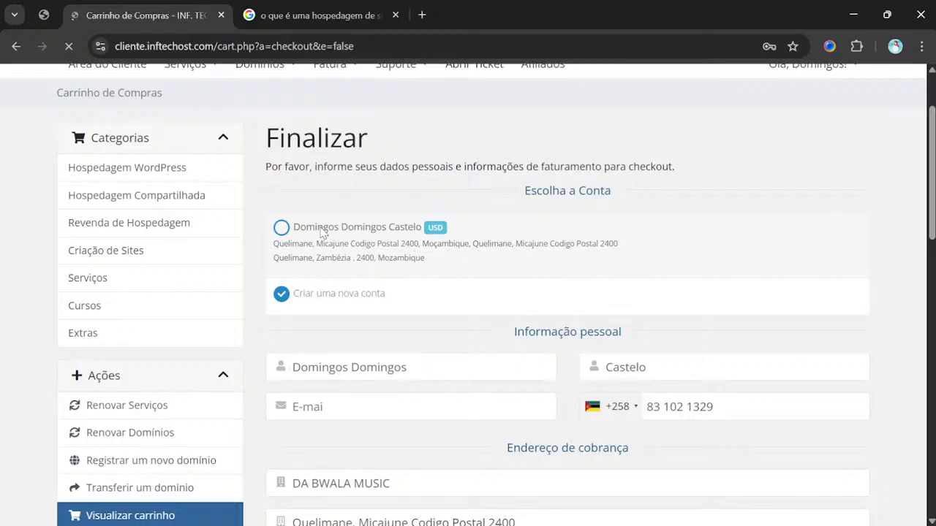
{"action": "left_click", "coordinate": [322, 231]}
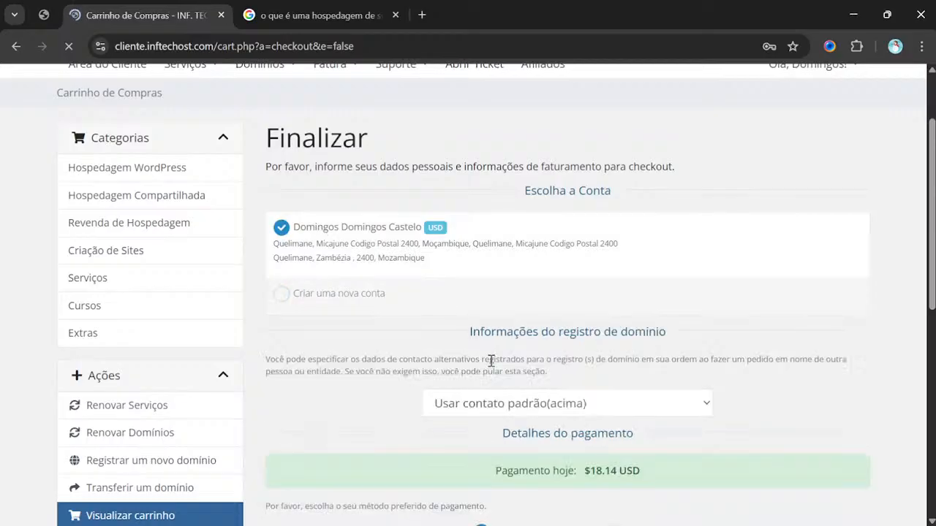
Try Adicionar novo contato as the domain registration contact and return to Usar contato padrão(acima).
{"action": "scroll", "coordinate": [491, 360], "scroll_direction": "down", "scroll_amount": 3}
{"action": "scroll", "coordinate": [504, 316], "scroll_direction": "down", "scroll_amount": 3}
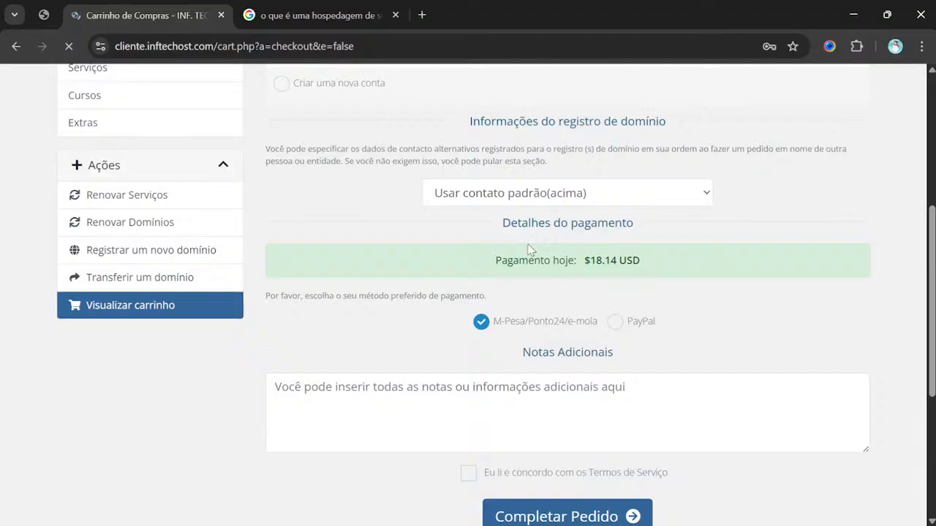
{"action": "left_click", "coordinate": [562, 243]}
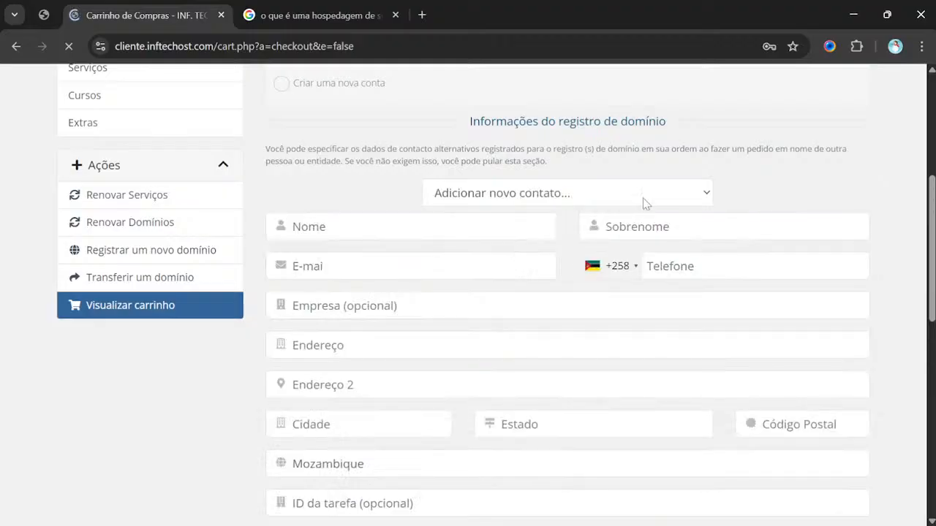
{"action": "left_click", "coordinate": [543, 218]}
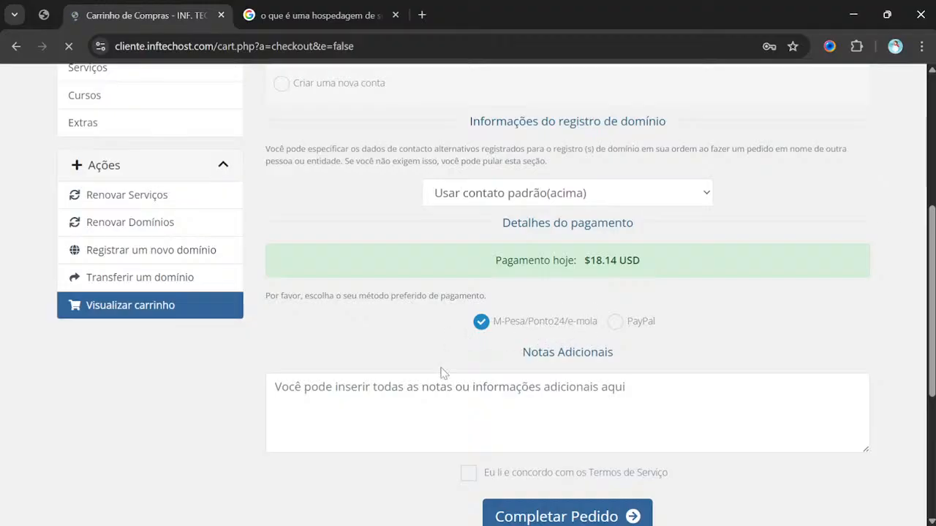
Accept the Termos de Serviço and complete the order with M-Pesa/Ponto24/e-mola as the payment method.
{"action": "scroll", "coordinate": [442, 373], "scroll_direction": "down", "scroll_amount": 2}
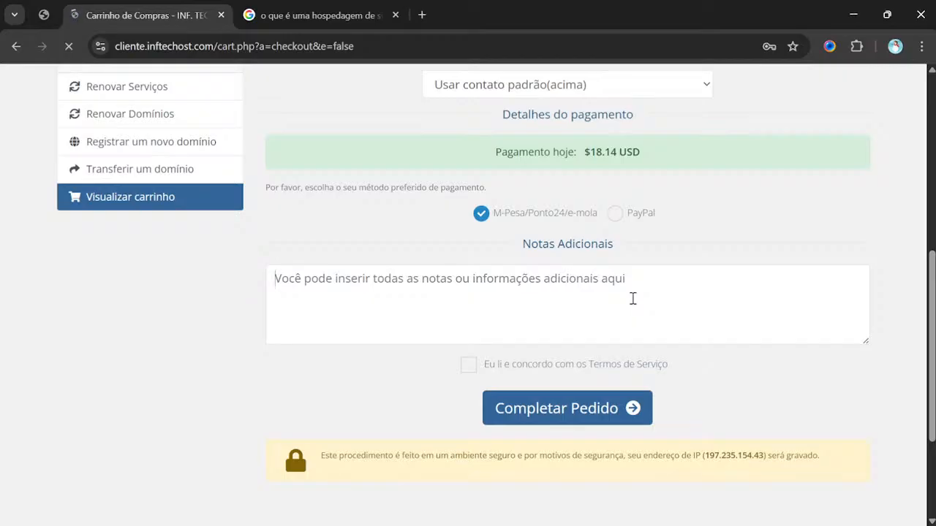
{"action": "left_click", "coordinate": [467, 366]}
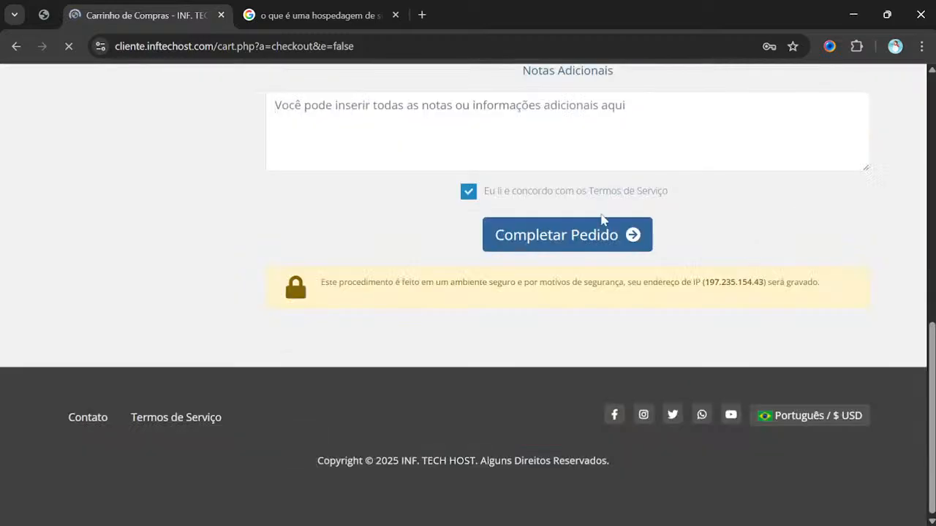
{"action": "left_click", "coordinate": [539, 237]}
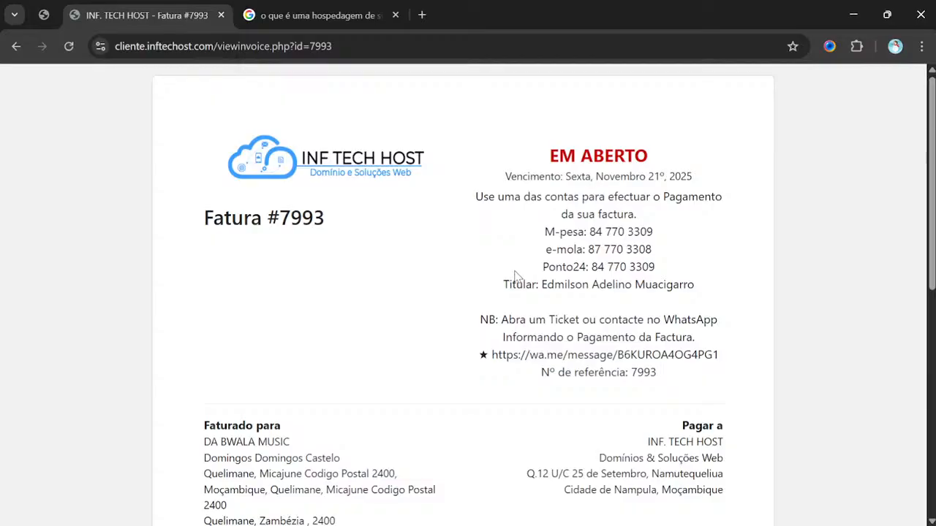
Examine the invoice's payment instructions, billing details and listed items.
{"action": "scroll", "coordinate": [516, 276], "scroll_direction": "down", "scroll_amount": 1}
{"action": "scroll", "coordinate": [517, 277], "scroll_direction": "up", "scroll_amount": 1}
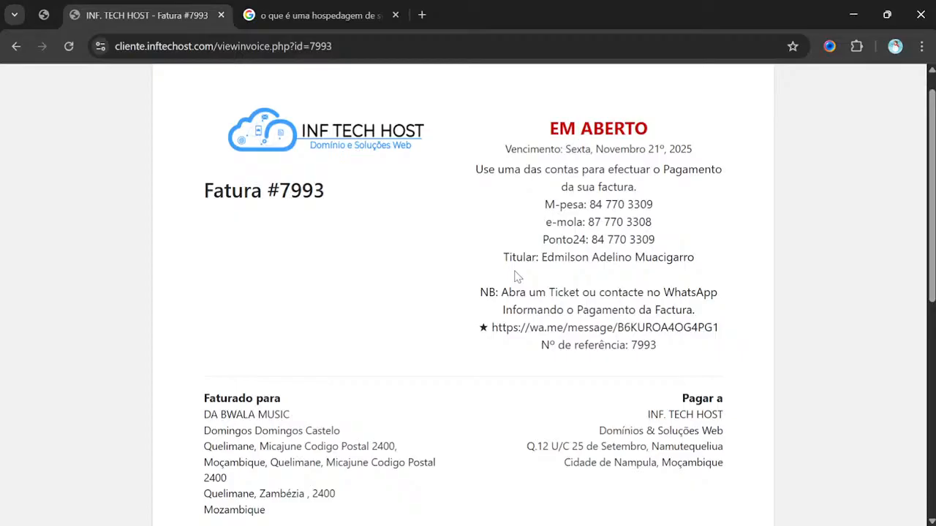
{"action": "scroll", "coordinate": [517, 276], "scroll_direction": "down", "scroll_amount": 3}
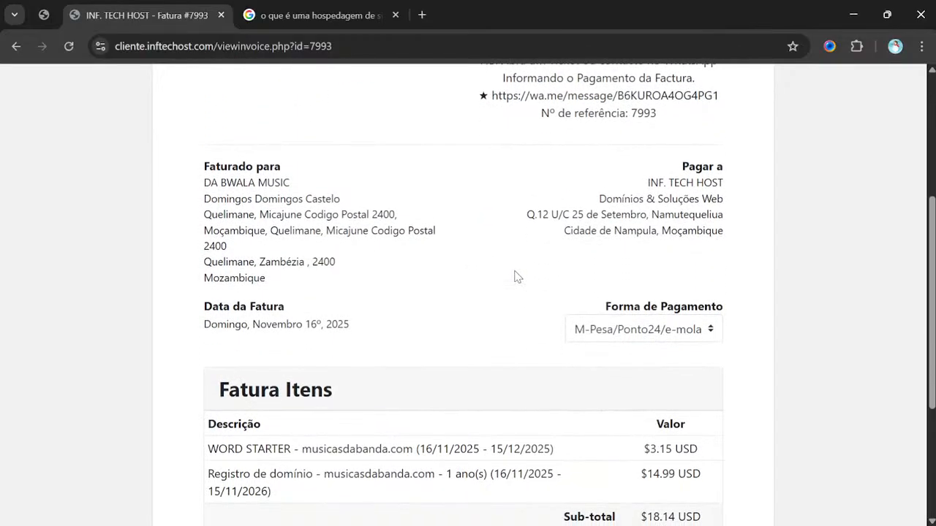
{"action": "scroll", "coordinate": [517, 276], "scroll_direction": "down", "scroll_amount": 2}
{"action": "scroll", "coordinate": [517, 276], "scroll_direction": "up", "scroll_amount": 6}
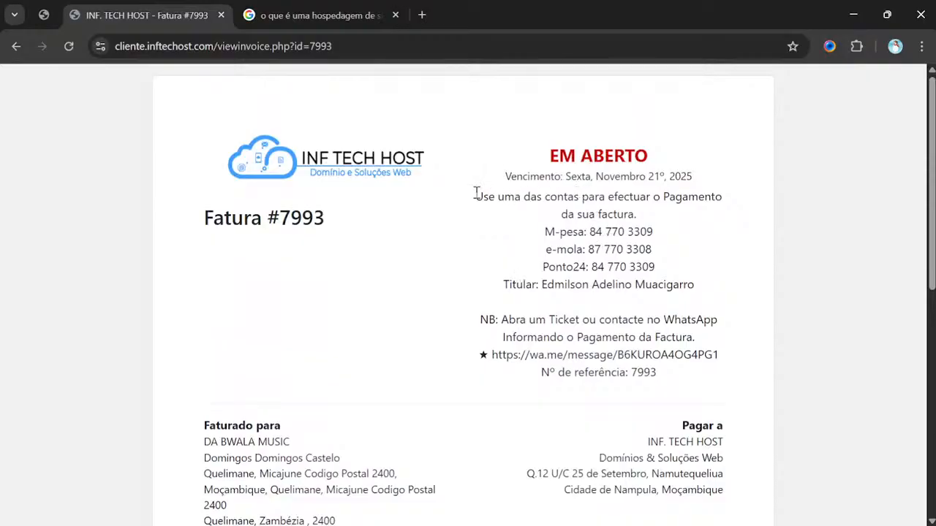
{"action": "triple_click", "coordinate": [518, 202]}
{"action": "left_click", "coordinate": [578, 200]}
Try PayPal as the invoice's Forma de Pagamento and switch back to M-Pesa/Ponto24/e-mola.
{"action": "scroll", "coordinate": [559, 356], "scroll_direction": "down", "scroll_amount": 5}
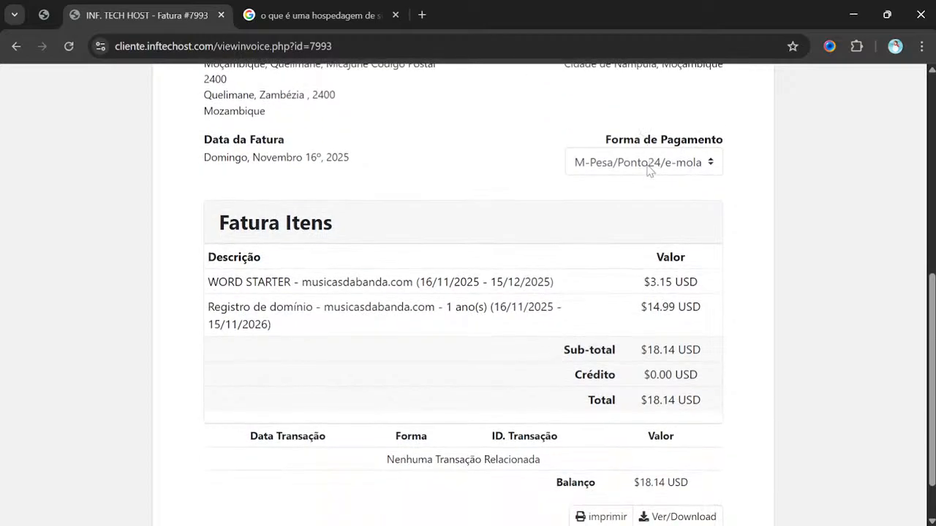
{"action": "left_click", "coordinate": [647, 172]}
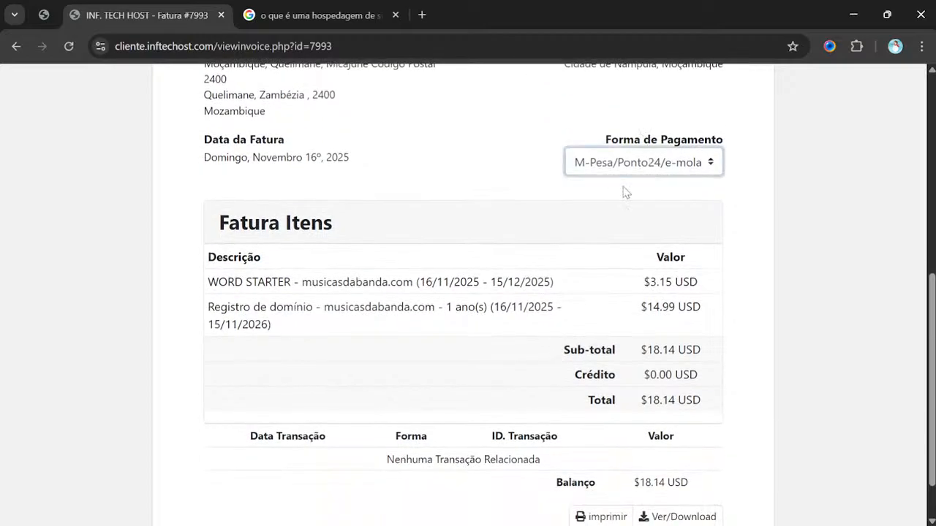
{"action": "left_click", "coordinate": [599, 215]}
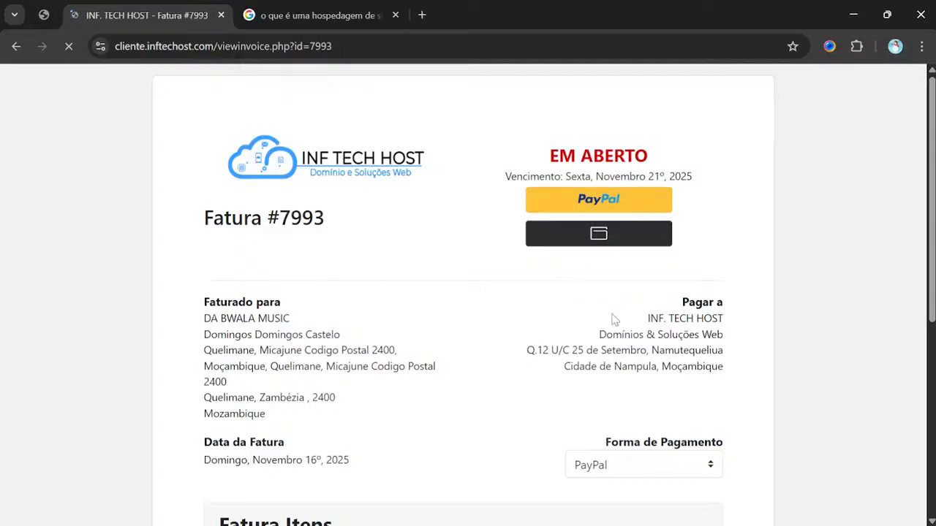
{"action": "scroll", "coordinate": [679, 360], "scroll_direction": "down", "scroll_amount": 2}
{"action": "left_click", "coordinate": [679, 361]}
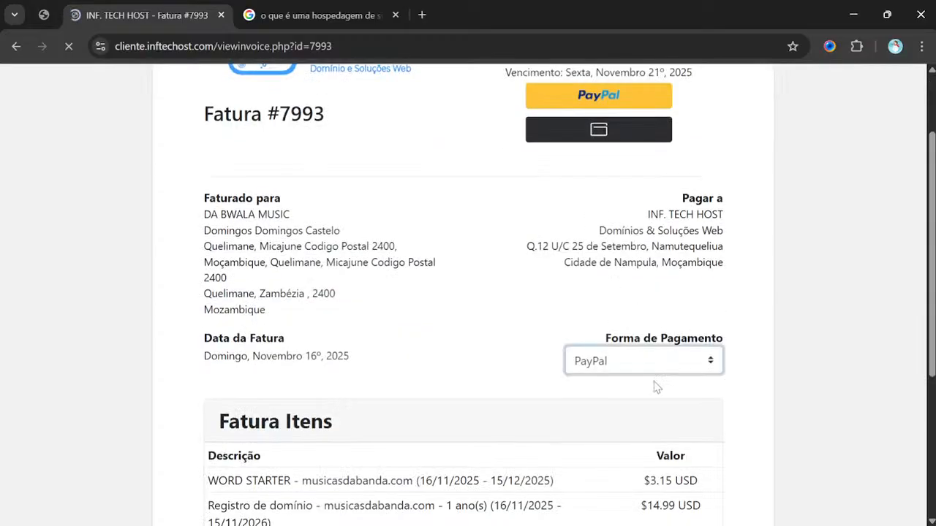
{"action": "left_click", "coordinate": [657, 388]}
Look over the invoice items and totals, and download the invoice.
{"action": "scroll", "coordinate": [510, 401], "scroll_direction": "down", "scroll_amount": 1}
{"action": "scroll", "coordinate": [511, 398], "scroll_direction": "down", "scroll_amount": 2}
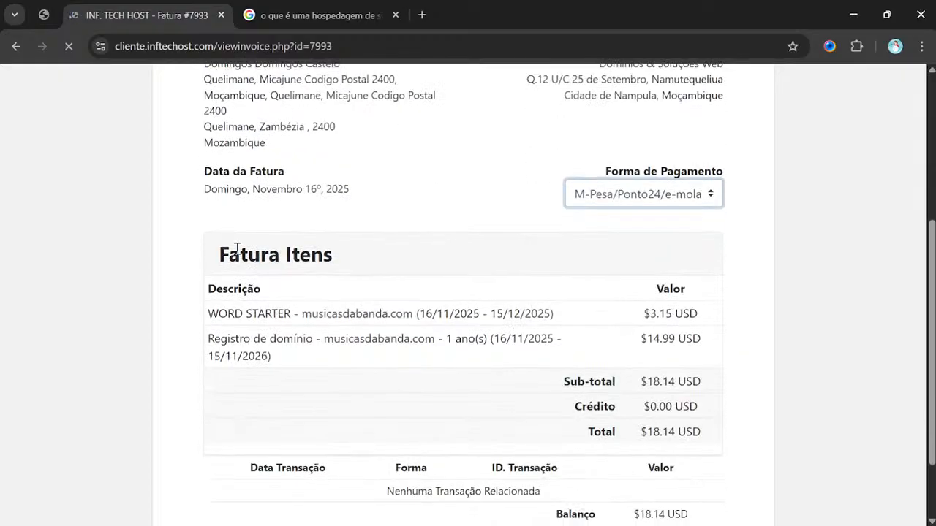
{"action": "scroll", "coordinate": [269, 331], "scroll_direction": "down", "scroll_amount": 7}
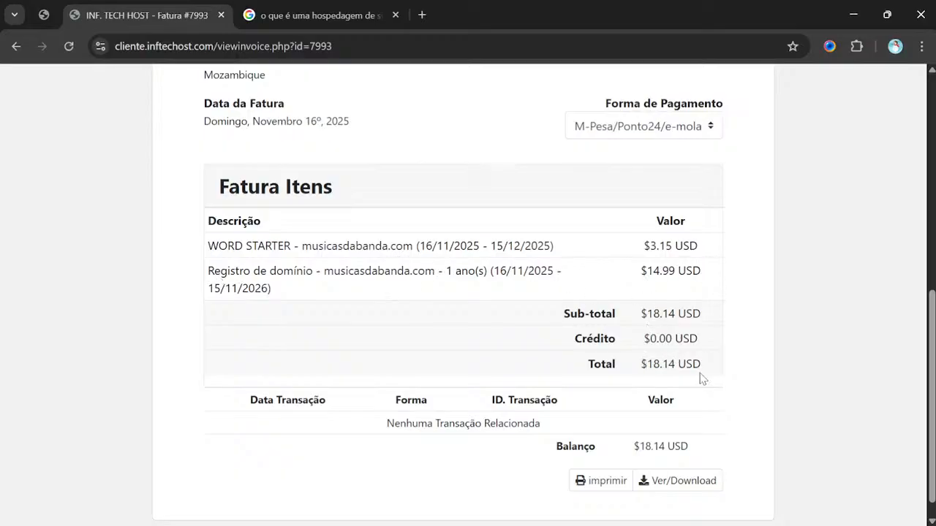
{"action": "scroll", "coordinate": [648, 397], "scroll_direction": "down", "scroll_amount": 1}
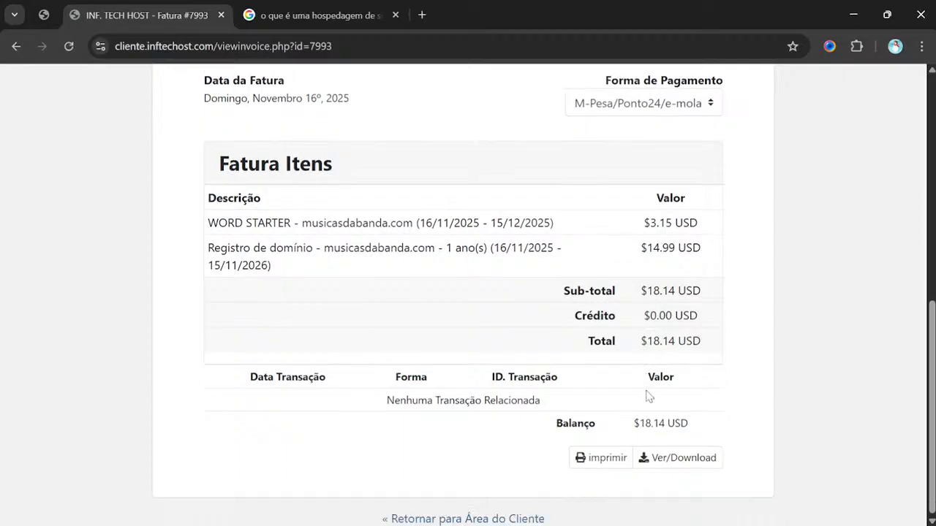
{"action": "left_click", "coordinate": [680, 458]}
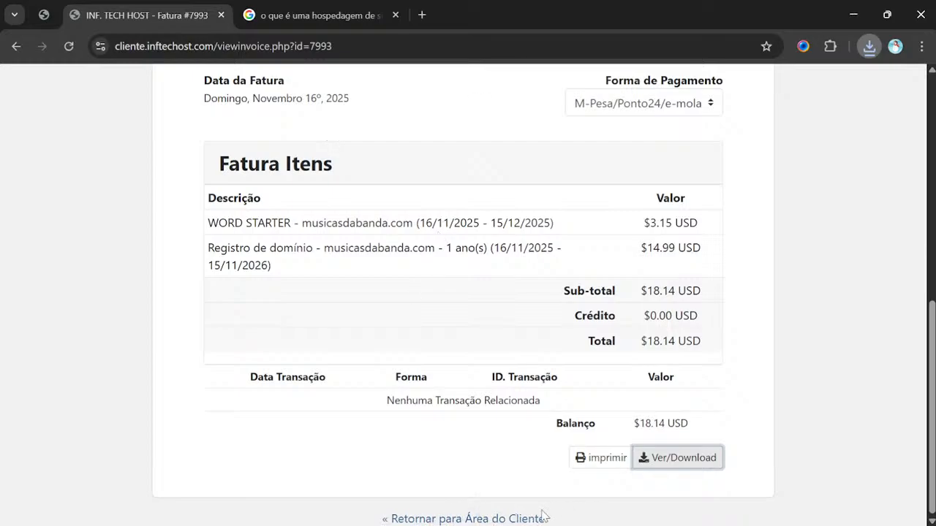
{"action": "left_click", "coordinate": [571, 525]}
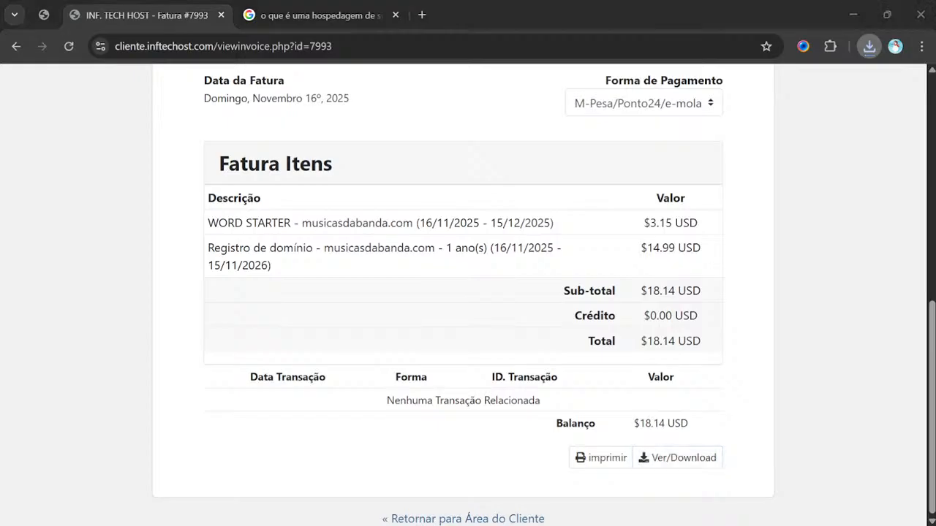
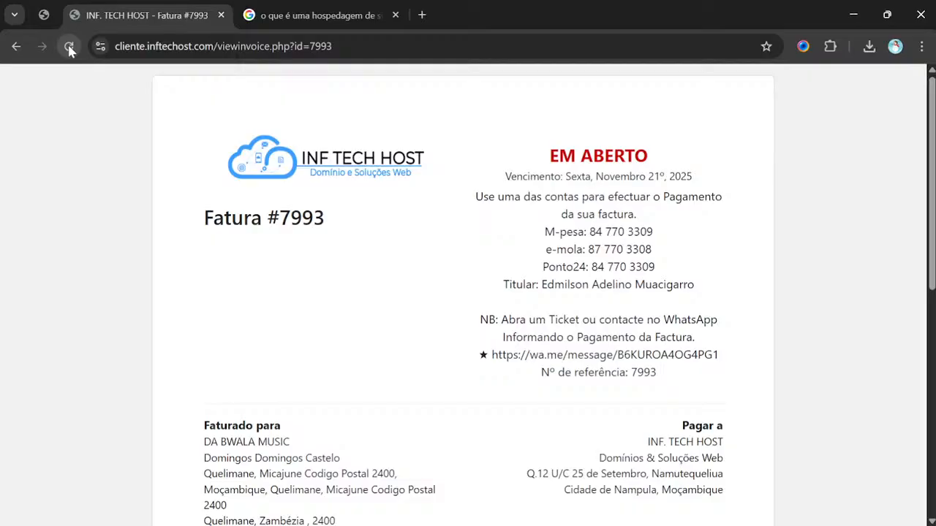
Reload the invoice, and continue from the order confirmation page to the client area.
{"action": "left_click", "coordinate": [69, 47]}
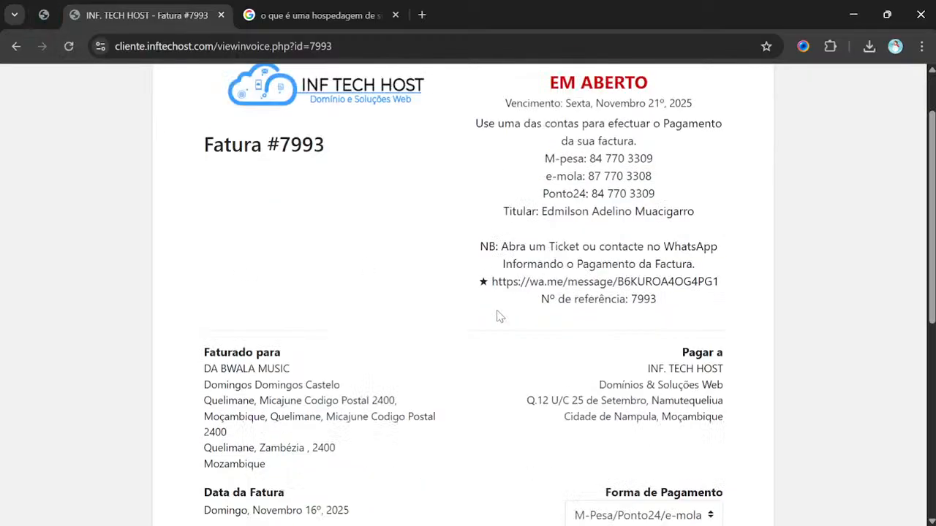
{"action": "left_click", "coordinate": [70, 49]}
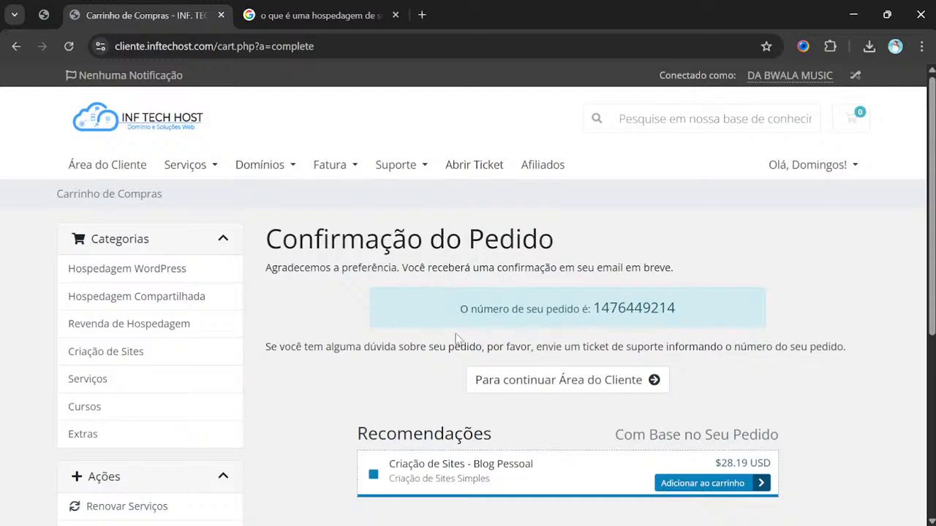
{"action": "scroll", "coordinate": [662, 410], "scroll_direction": "down", "scroll_amount": 2}
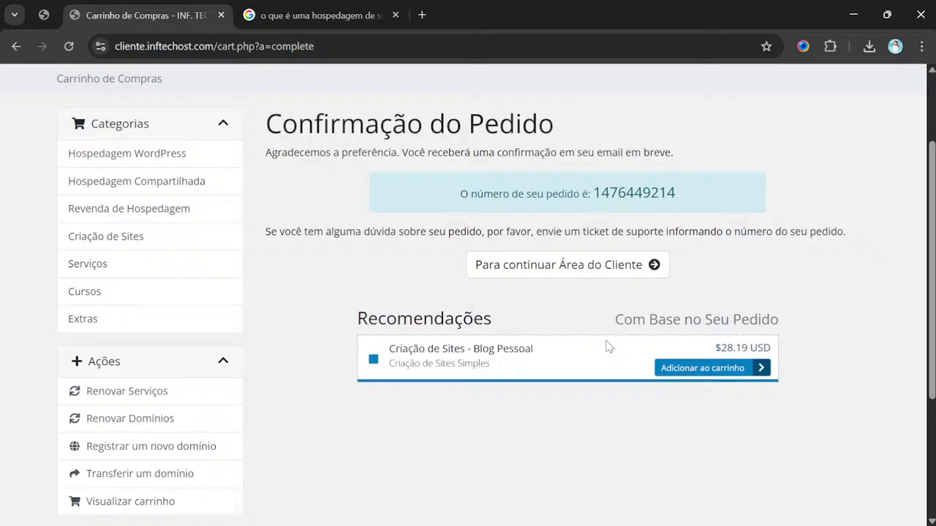
{"action": "left_click", "coordinate": [611, 268]}
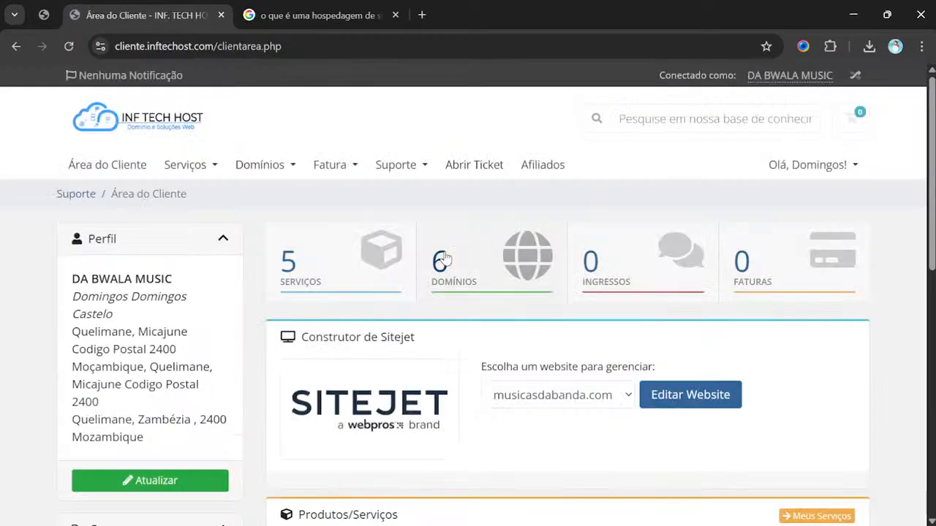
Open the details of the WORD STARTER service for musicasdabanda.com and examine its Sitejet, usage statistics and WordPress sections.
{"action": "scroll", "coordinate": [498, 330], "scroll_direction": "down", "scroll_amount": 3}
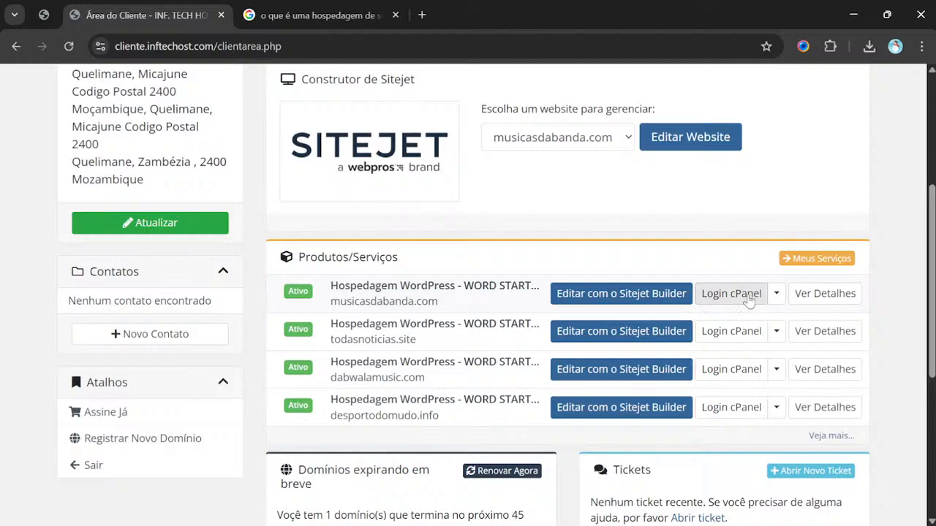
{"action": "left_click", "coordinate": [826, 294]}
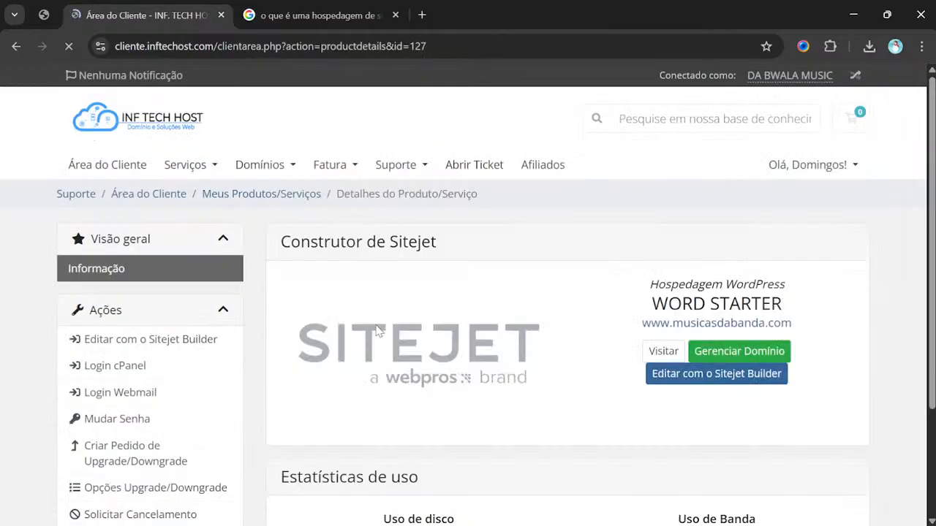
{"action": "scroll", "coordinate": [520, 326], "scroll_direction": "down", "scroll_amount": 2}
{"action": "scroll", "coordinate": [521, 325], "scroll_direction": "down", "scroll_amount": 2}
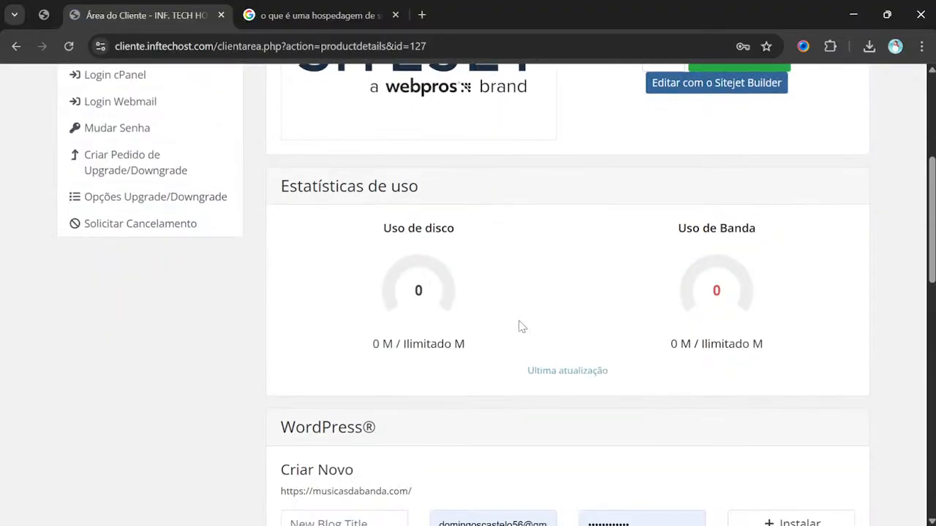
{"action": "scroll", "coordinate": [520, 326], "scroll_direction": "up", "scroll_amount": 4}
{"action": "scroll", "coordinate": [520, 326], "scroll_direction": "down", "scroll_amount": 3}
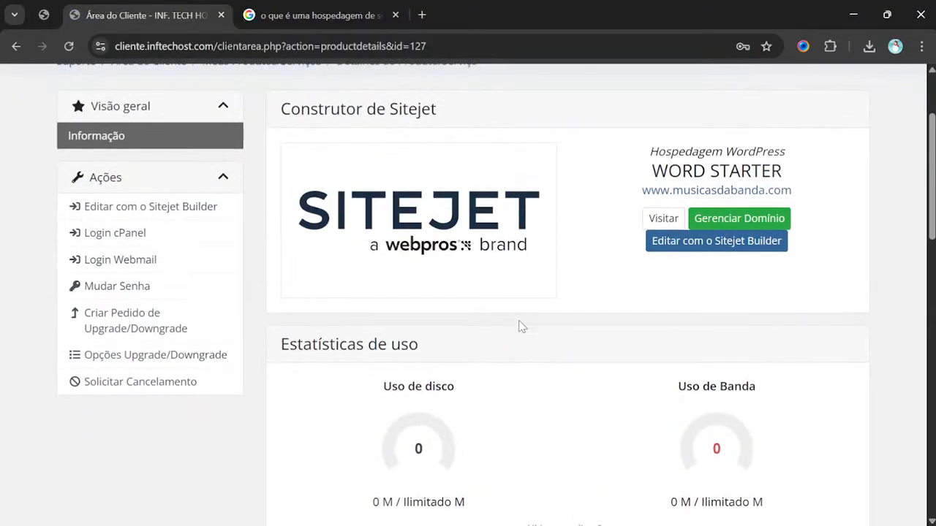
{"action": "scroll", "coordinate": [520, 325], "scroll_direction": "down", "scroll_amount": 1}
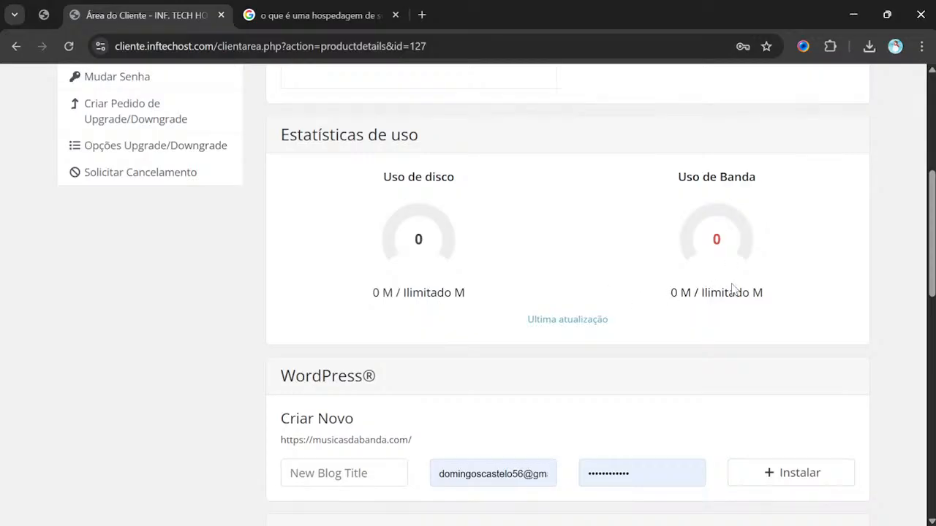
{"action": "scroll", "coordinate": [614, 285], "scroll_direction": "down", "scroll_amount": 2}
{"action": "scroll", "coordinate": [615, 285], "scroll_direction": "up", "scroll_amount": 2}
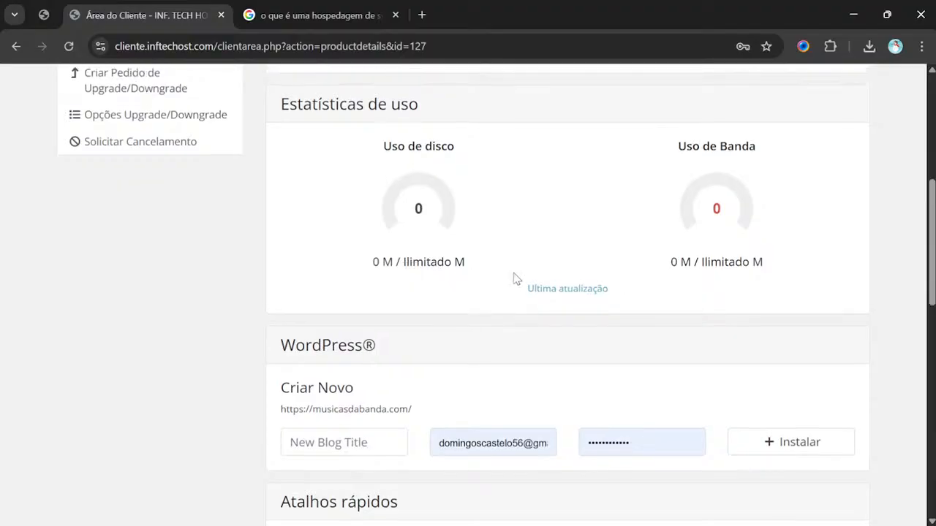
Examine the WordPress section, quick shortcuts, email account creation and billing overview of the WORD STARTER service.
{"action": "scroll", "coordinate": [762, 261], "scroll_direction": "down", "scroll_amount": 5}
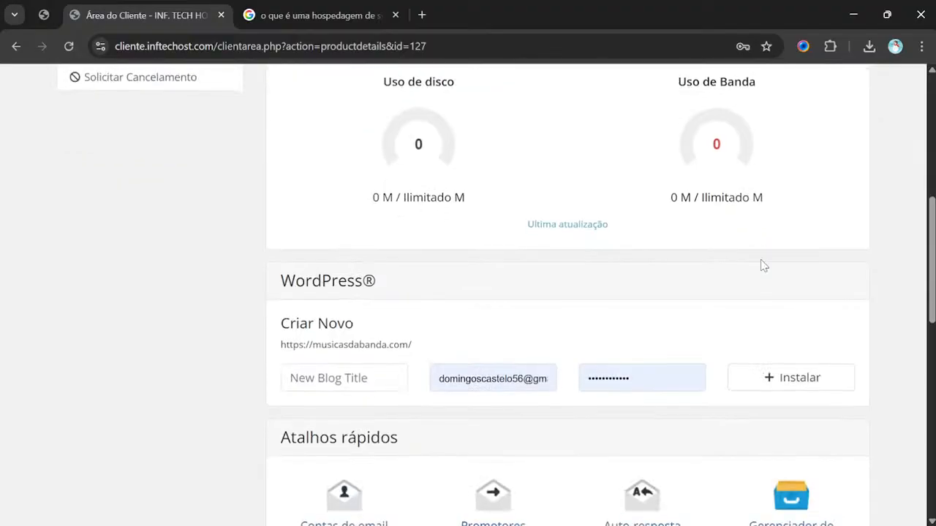
{"action": "scroll", "coordinate": [762, 264], "scroll_direction": "down", "scroll_amount": 1}
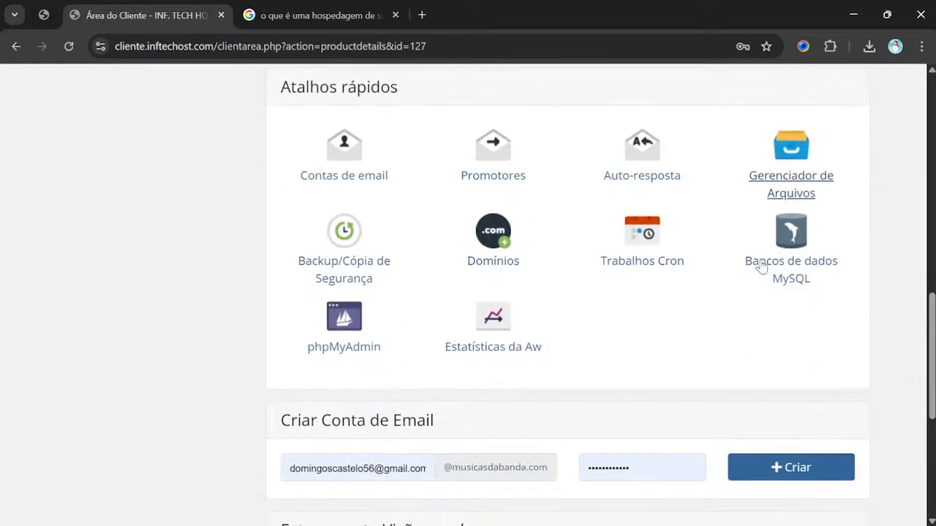
{"action": "scroll", "coordinate": [660, 266], "scroll_direction": "down", "scroll_amount": 3}
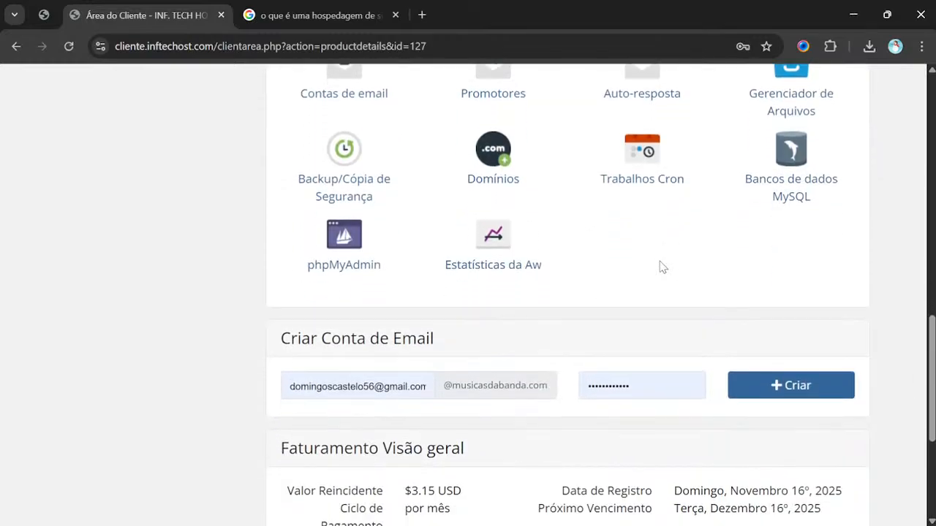
{"action": "scroll", "coordinate": [659, 265], "scroll_direction": "down", "scroll_amount": 1}
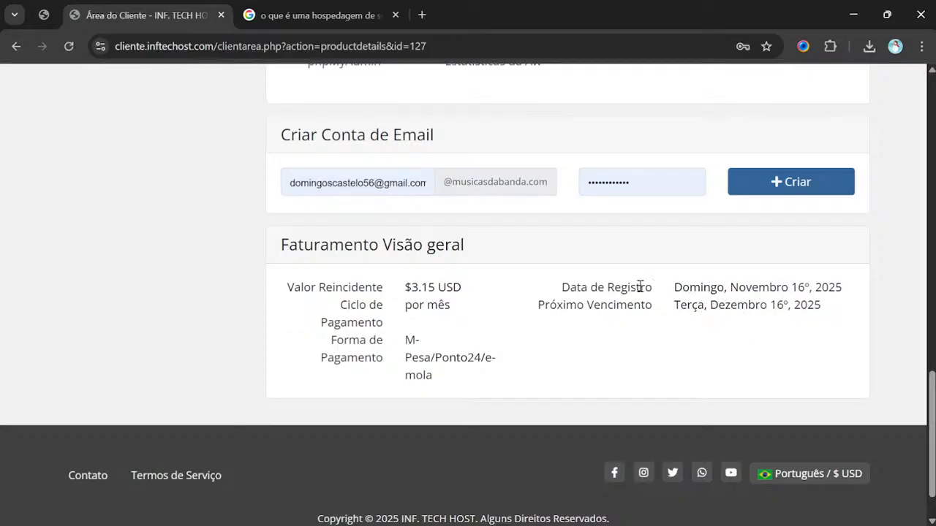
{"action": "scroll", "coordinate": [637, 286], "scroll_direction": "up", "scroll_amount": 15}
{"action": "scroll", "coordinate": [641, 291], "scroll_direction": "up", "scroll_amount": 2}
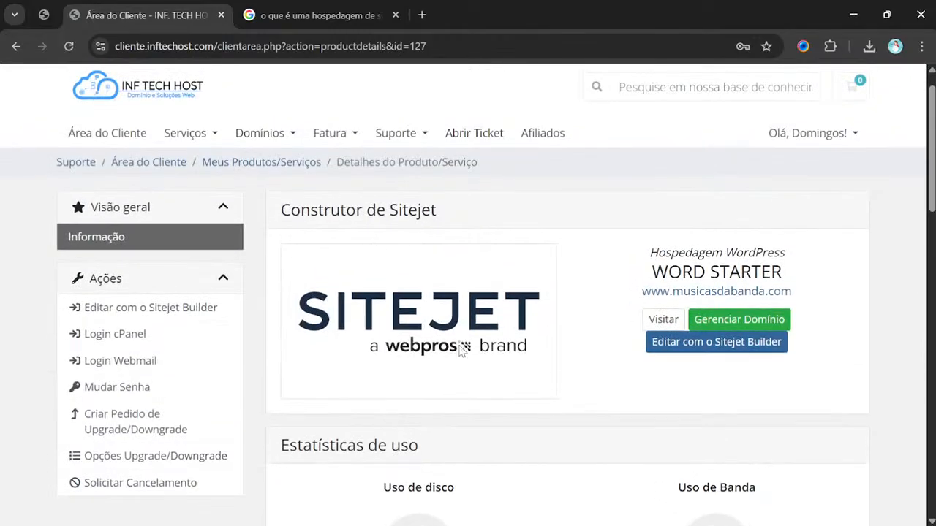
Open the domain management page for musicasdabanda.com and examine its registration, payment and SSL details.
{"action": "left_click", "coordinate": [730, 324]}
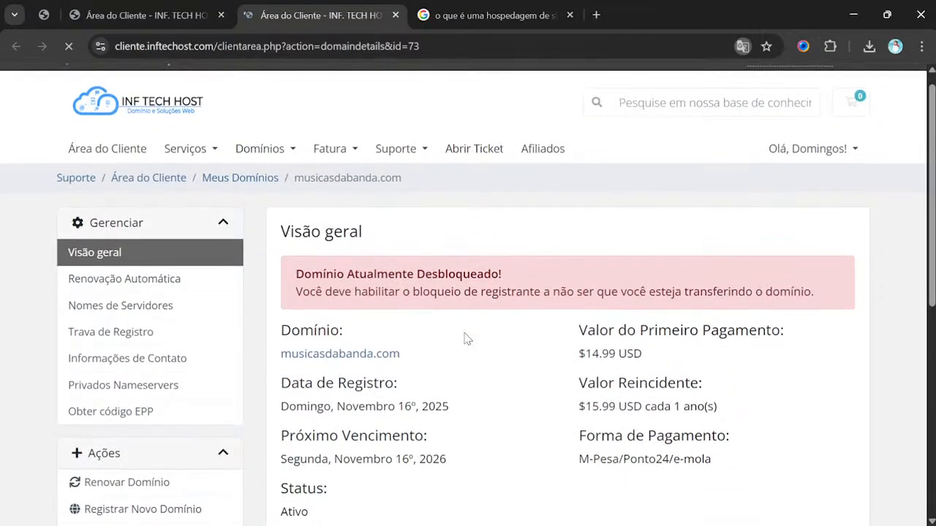
{"action": "scroll", "coordinate": [466, 338], "scroll_direction": "down", "scroll_amount": 1}
{"action": "scroll", "coordinate": [466, 338], "scroll_direction": "down", "scroll_amount": 2}
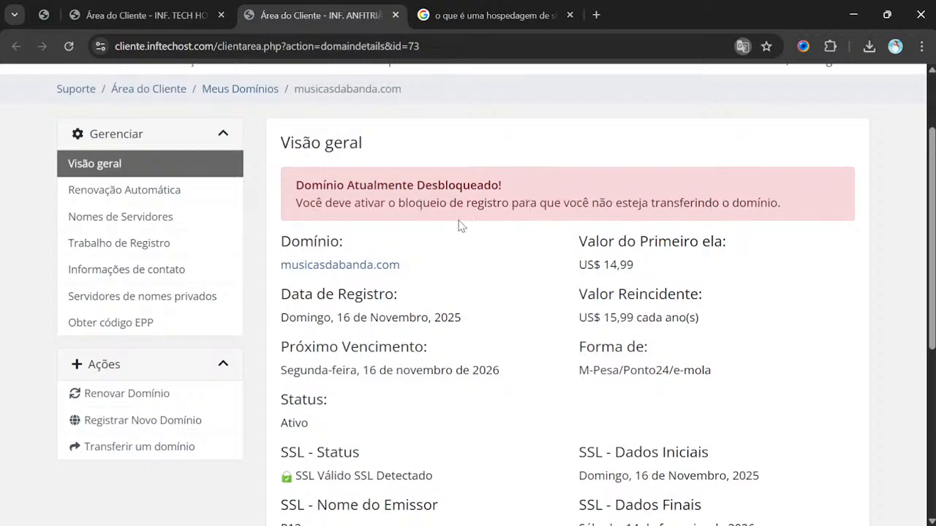
{"action": "scroll", "coordinate": [462, 234], "scroll_direction": "down", "scroll_amount": 1}
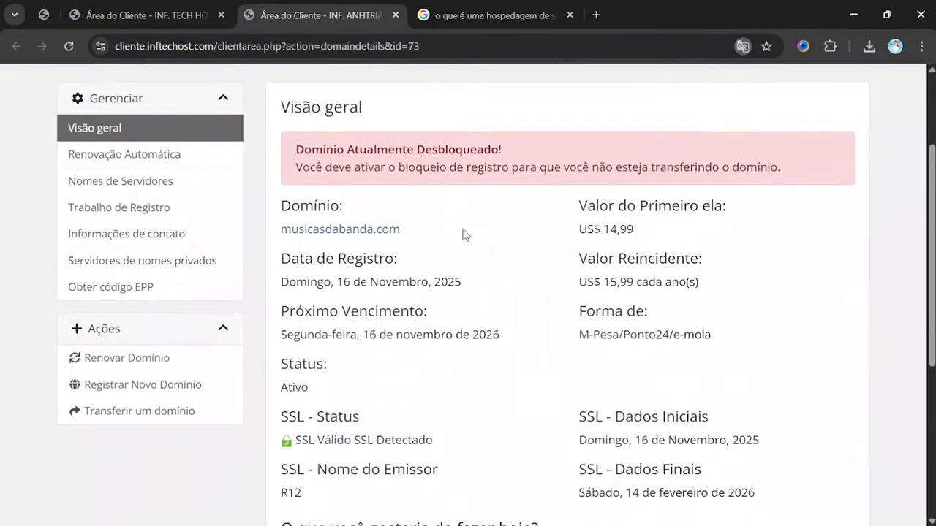
{"action": "scroll", "coordinate": [463, 234], "scroll_direction": "down", "scroll_amount": 3}
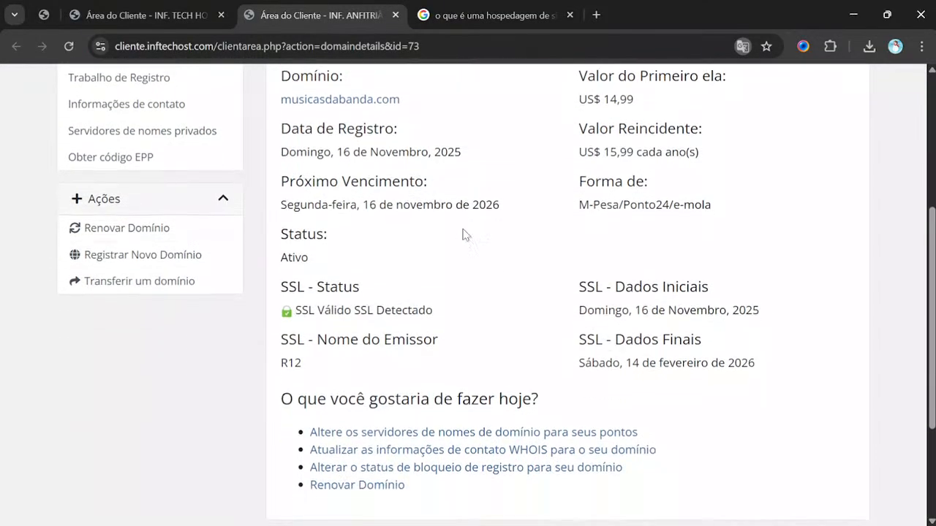
{"action": "scroll", "coordinate": [462, 234], "scroll_direction": "up", "scroll_amount": 4}
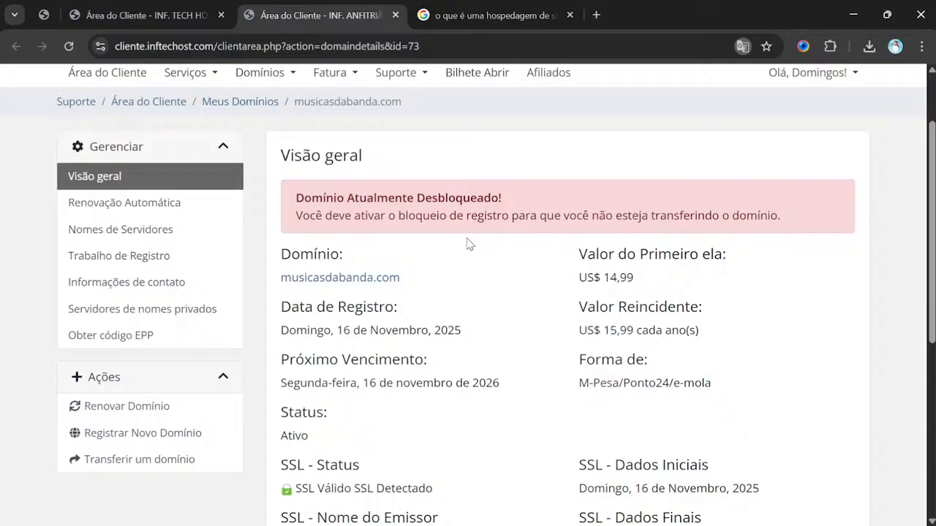
{"action": "scroll", "coordinate": [469, 244], "scroll_direction": "down", "scroll_amount": 1}
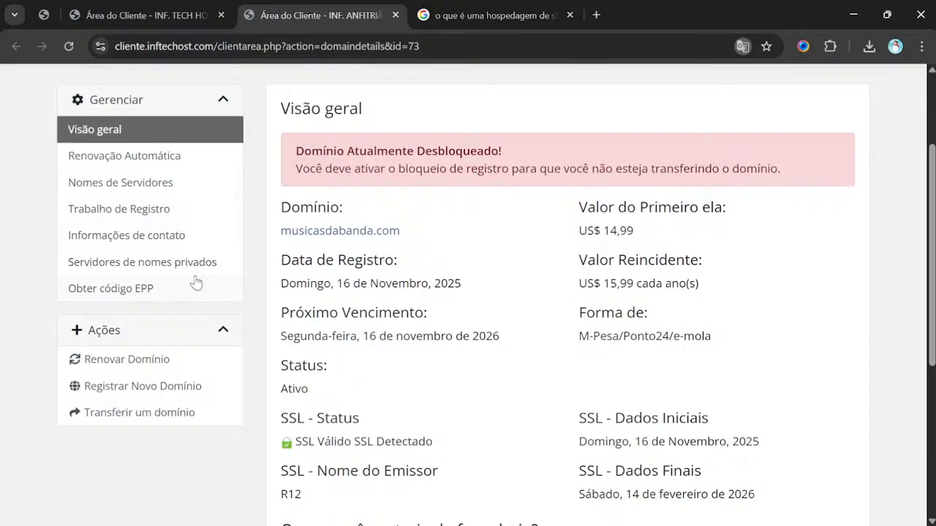
Enable the registrar lock (Bloqueio de Registrante) for musicasdabanda.com.
{"action": "scroll", "coordinate": [468, 303], "scroll_direction": "down", "scroll_amount": 3}
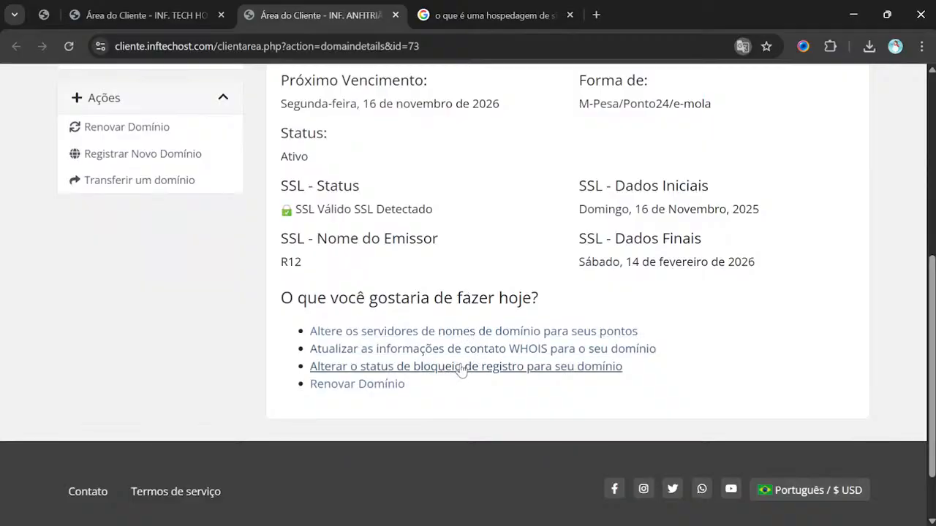
{"action": "left_click", "coordinate": [461, 371]}
{"action": "scroll", "coordinate": [451, 394], "scroll_direction": "up", "scroll_amount": 3}
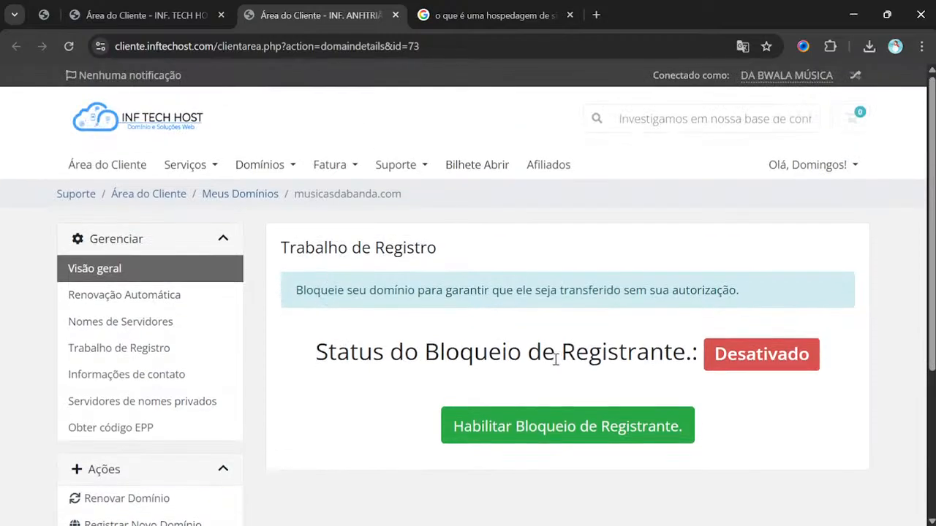
{"action": "left_click", "coordinate": [602, 419]}
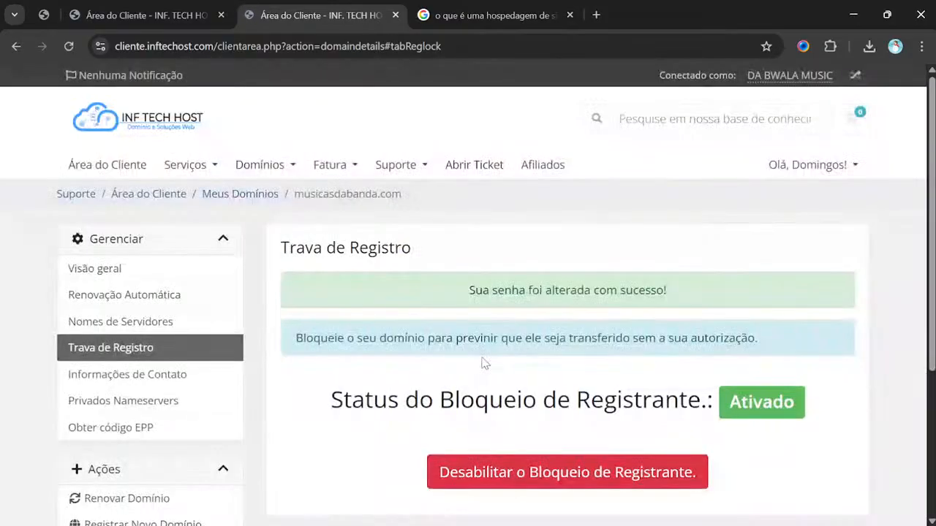
Return to the domain's Visão geral and briefly compare it with the WORD STARTER service page.
{"action": "scroll", "coordinate": [482, 358], "scroll_direction": "down", "scroll_amount": 1}
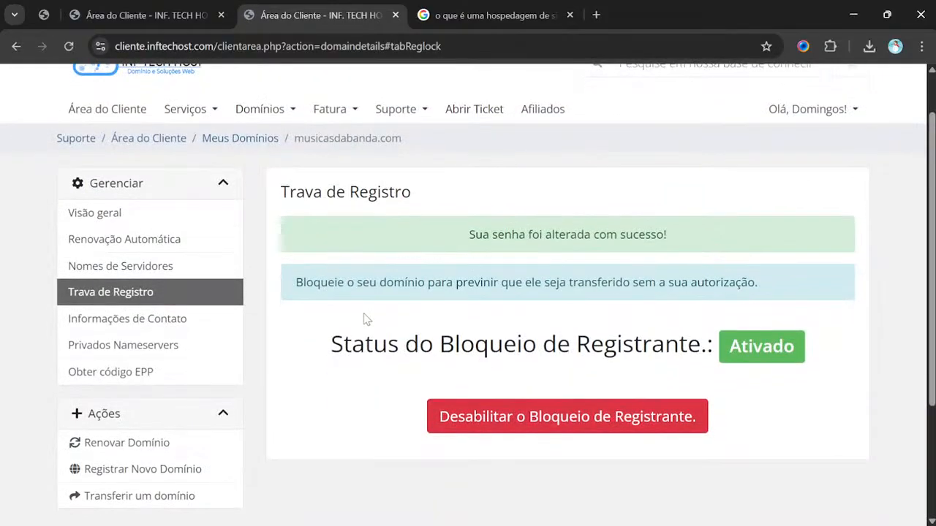
{"action": "left_click", "coordinate": [183, 214]}
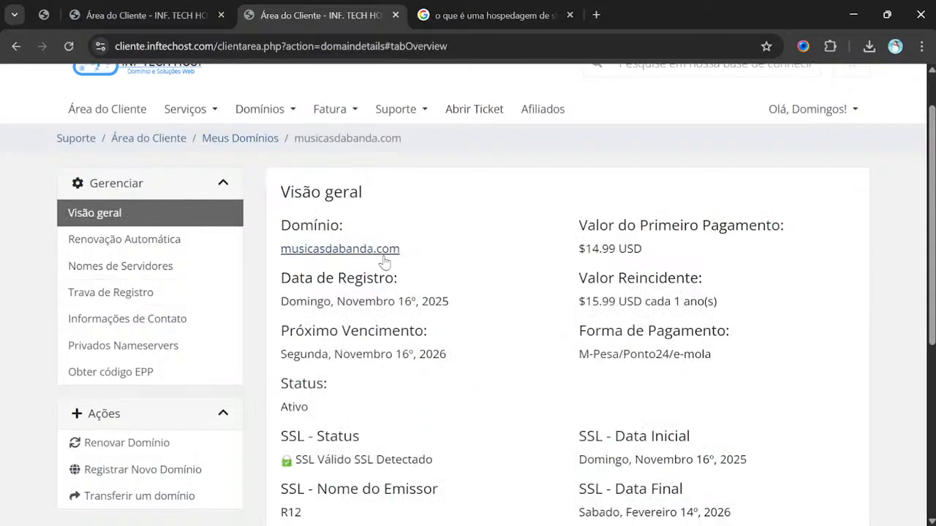
{"action": "scroll", "coordinate": [533, 250], "scroll_direction": "up", "scroll_amount": 1}
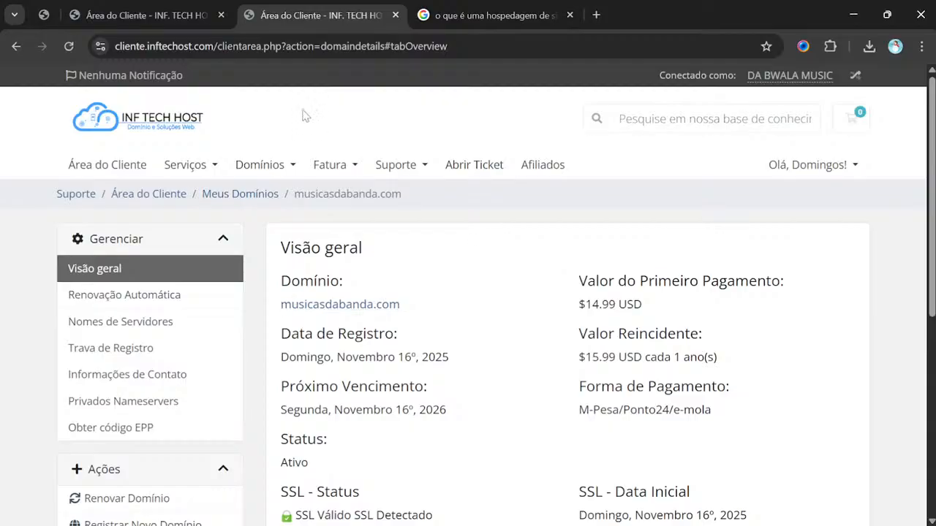
{"action": "left_click", "coordinate": [105, 13]}
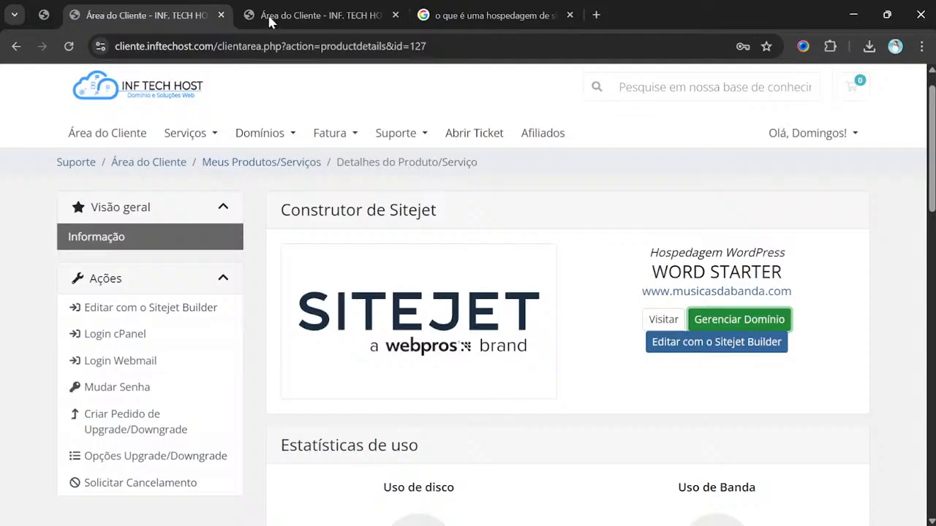
{"action": "left_click", "coordinate": [271, 20]}
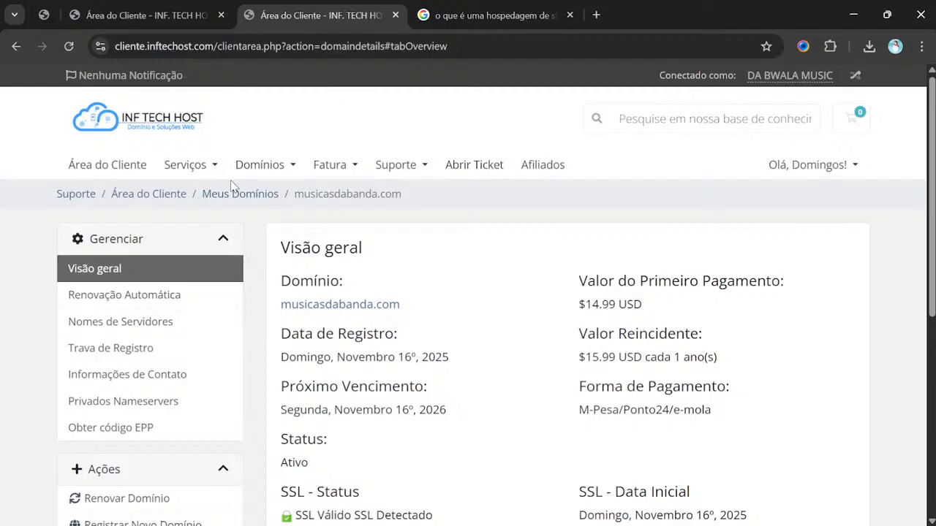
Open the domain list from the client area and try to visit musicasdabanda.com from its entry.
{"action": "left_click", "coordinate": [164, 197]}
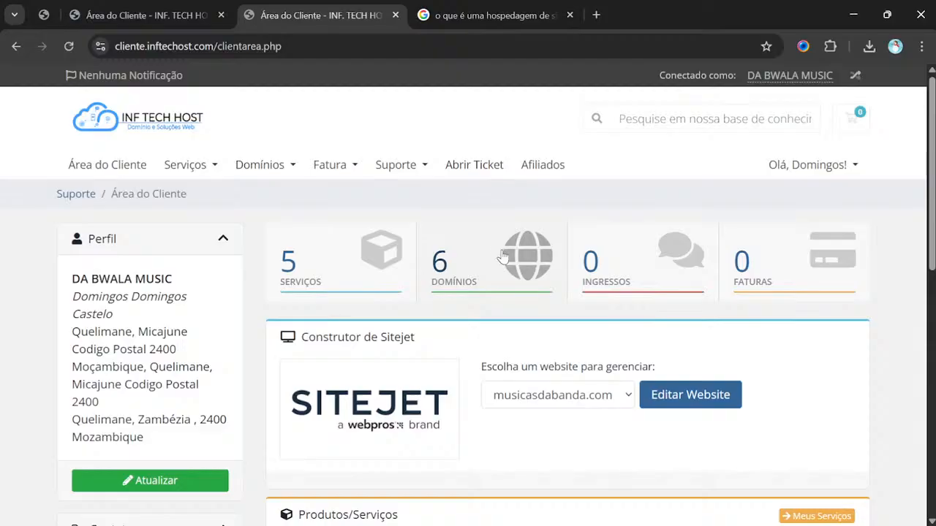
{"action": "left_click", "coordinate": [498, 264]}
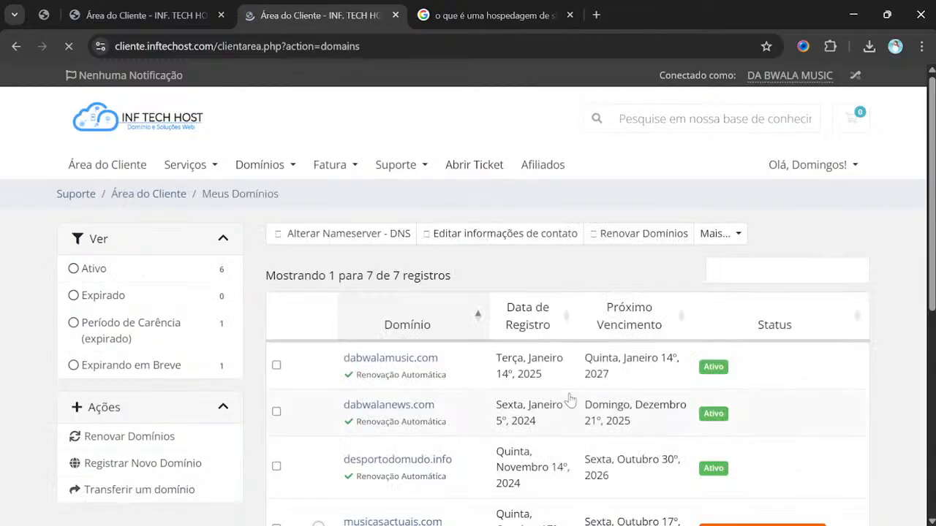
{"action": "scroll", "coordinate": [488, 441], "scroll_direction": "down", "scroll_amount": 3}
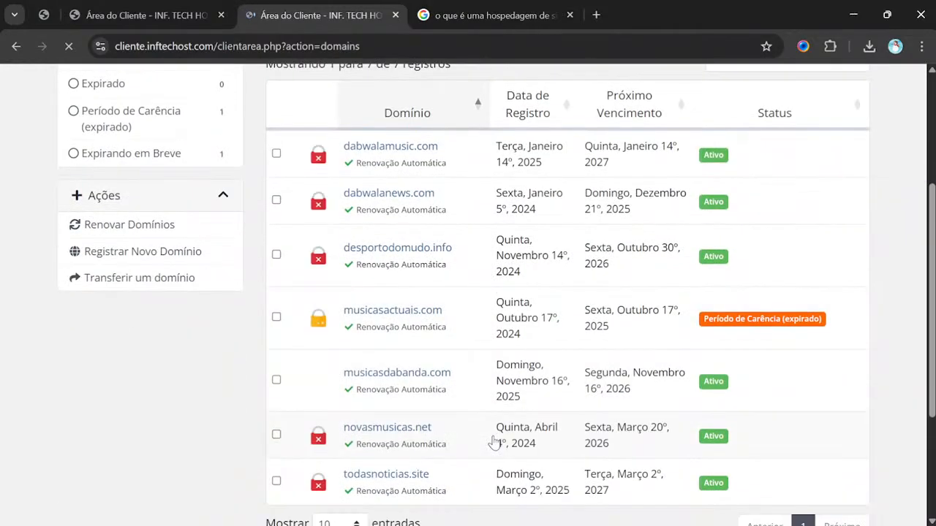
{"action": "scroll", "coordinate": [494, 442], "scroll_direction": "down", "scroll_amount": 2}
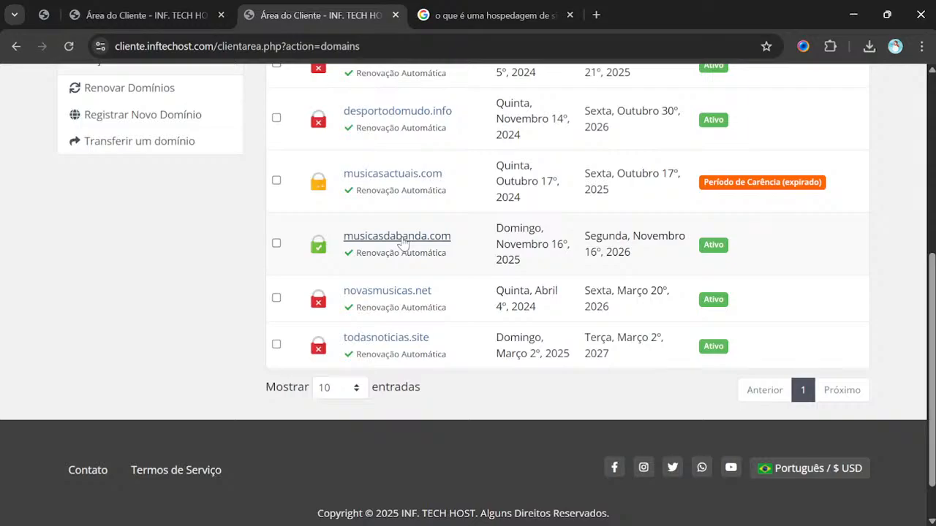
{"action": "left_click", "coordinate": [402, 240]}
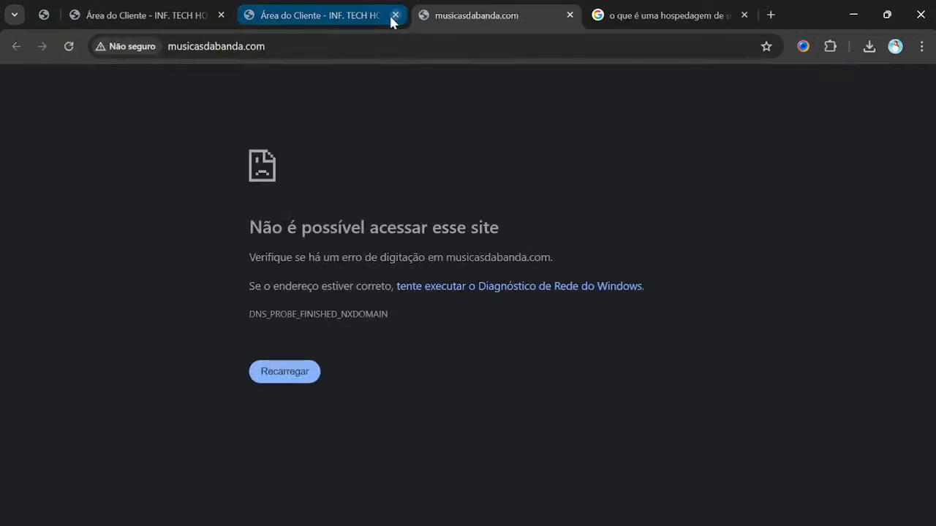
Close the domain list and musicasdabanda.com website tabs, and return to the WORD STARTER service page.
{"action": "left_click", "coordinate": [393, 17]}
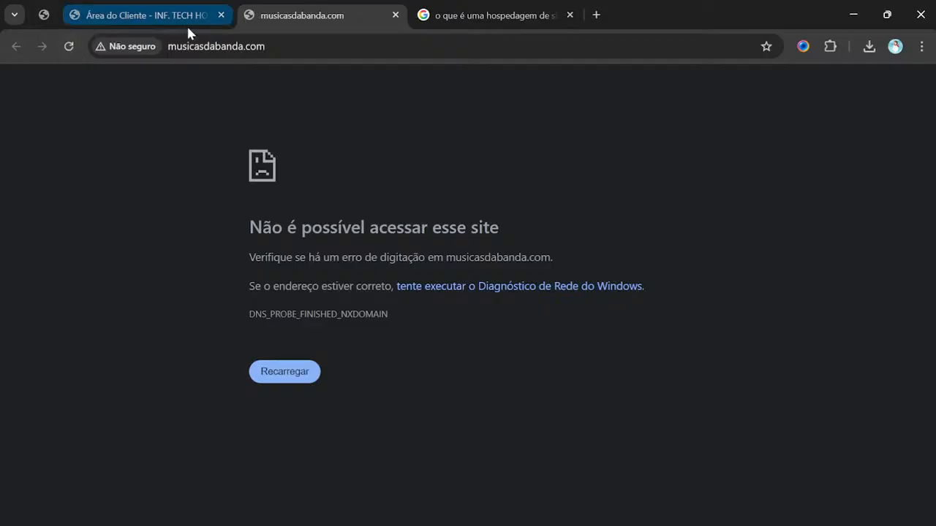
{"action": "left_click", "coordinate": [395, 14]}
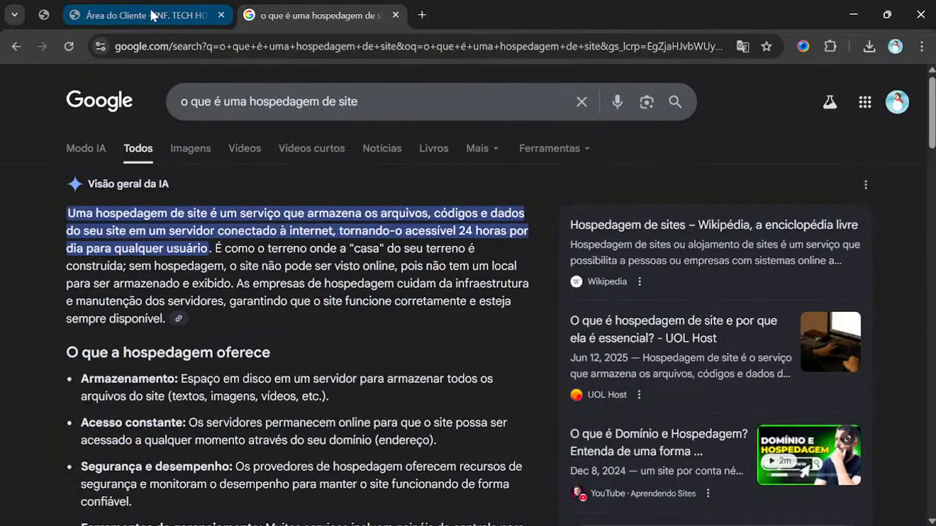
{"action": "left_click", "coordinate": [150, 15]}
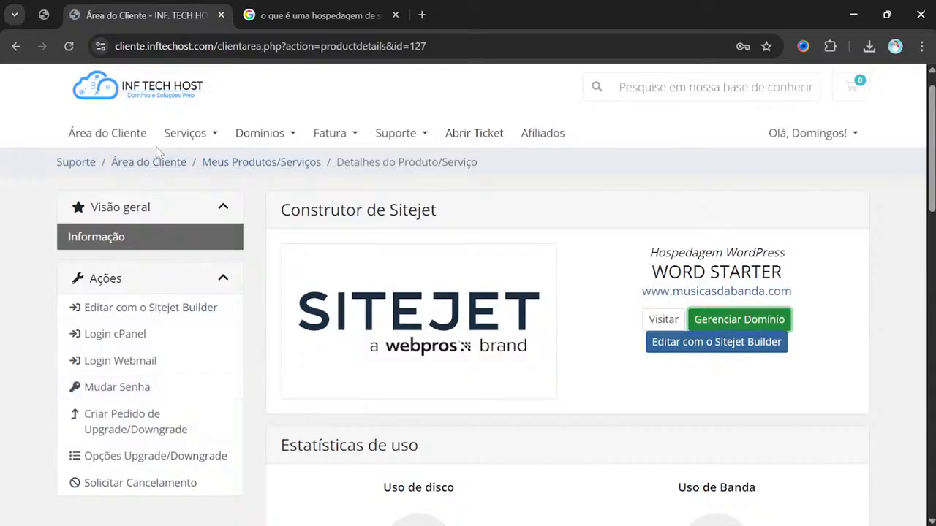
Go through the client area's domain list to the management details of musicasdabanda.com.
{"action": "left_click", "coordinate": [155, 166]}
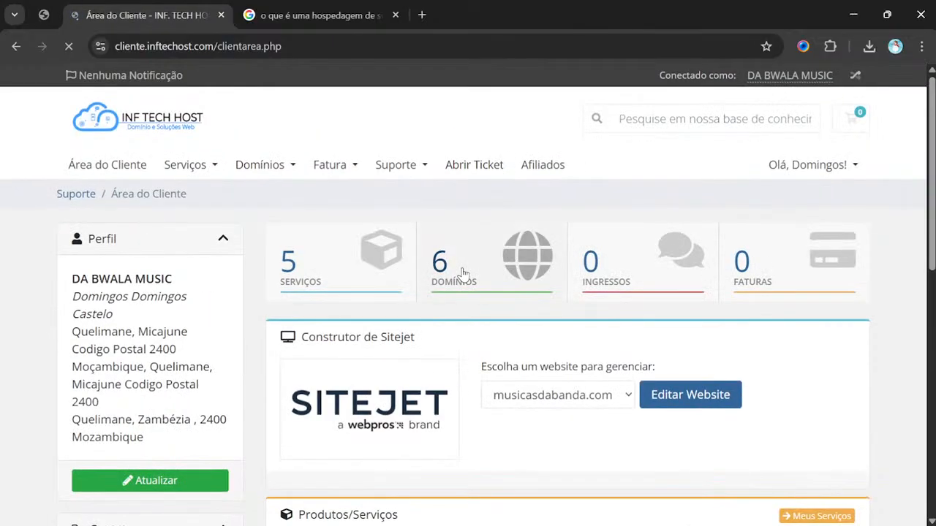
{"action": "left_click", "coordinate": [460, 267]}
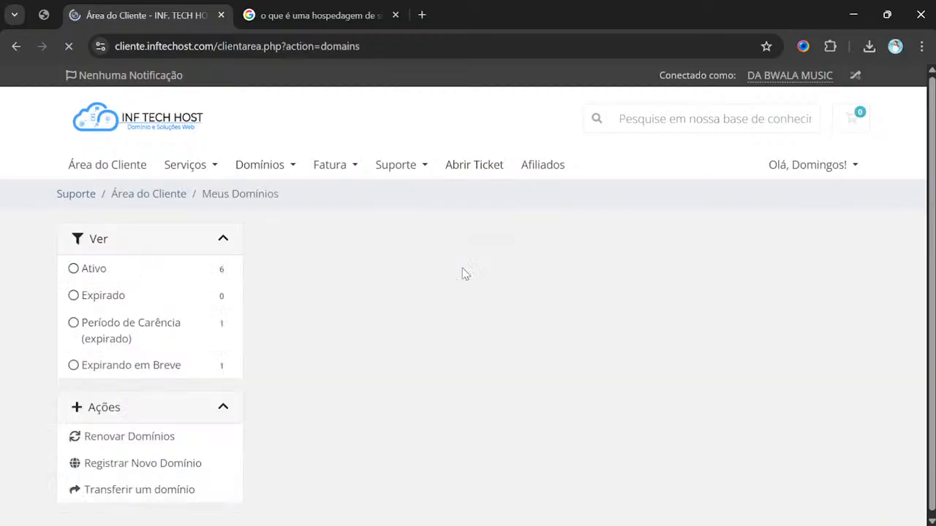
{"action": "scroll", "coordinate": [479, 388], "scroll_direction": "down", "scroll_amount": 5}
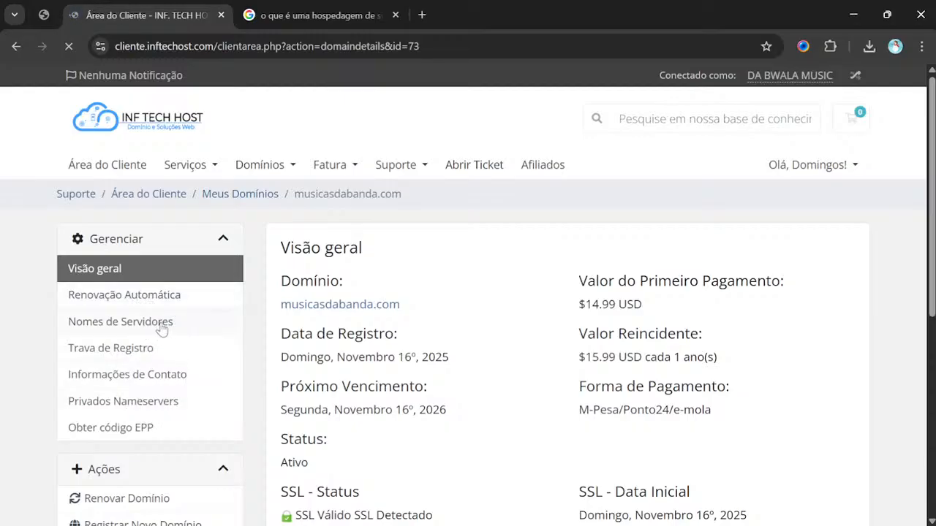
Look over the available domain actions and open the Nomes de Servidores settings of musicasdabanda.com.
{"action": "scroll", "coordinate": [354, 376], "scroll_direction": "down", "scroll_amount": 5}
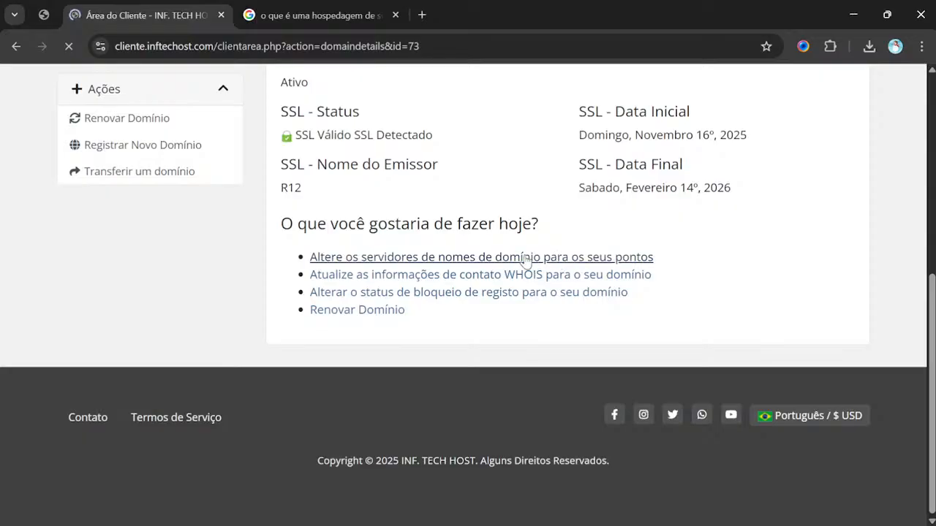
{"action": "scroll", "coordinate": [302, 150], "scroll_direction": "up", "scroll_amount": 1}
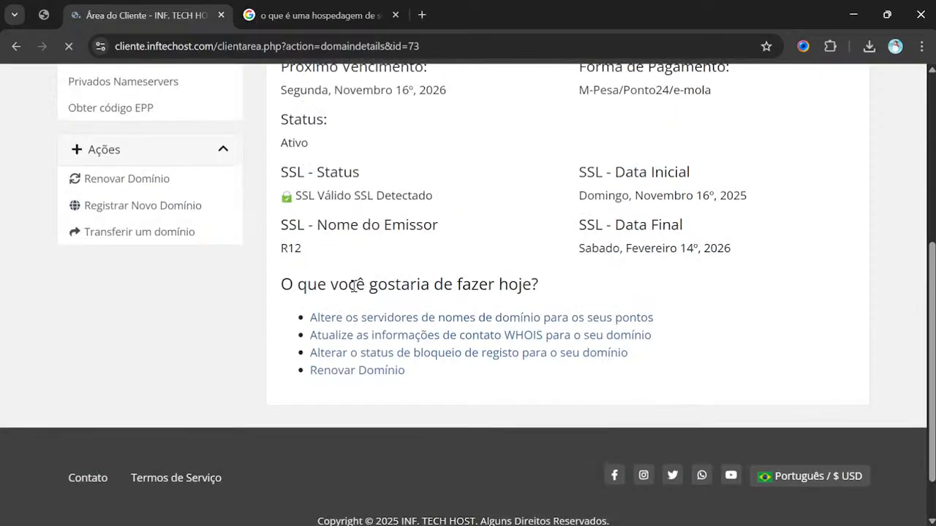
{"action": "scroll", "coordinate": [353, 286], "scroll_direction": "up", "scroll_amount": 4}
{"action": "left_click", "coordinate": [180, 232]}
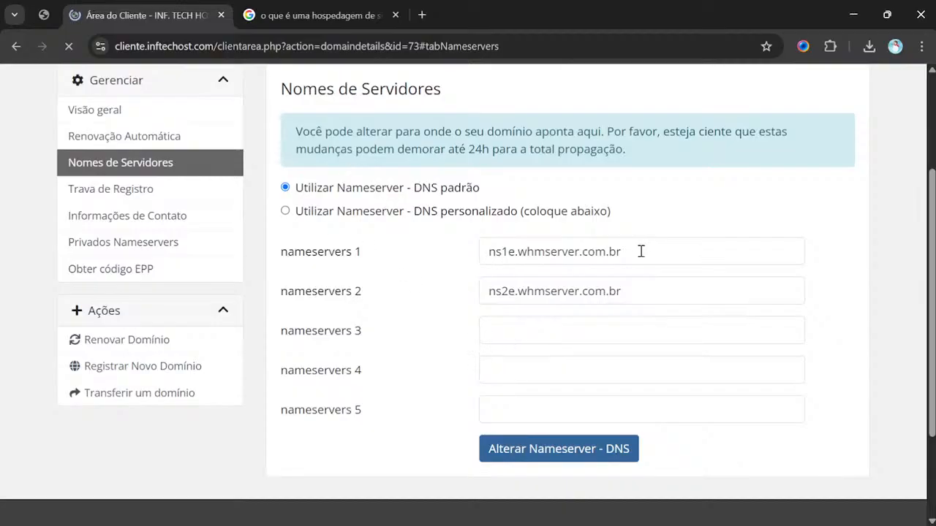
Open the account's Emails Enviados page in a separate tab and switch to it.
{"action": "scroll", "coordinate": [756, 203], "scroll_direction": "up", "scroll_amount": 3}
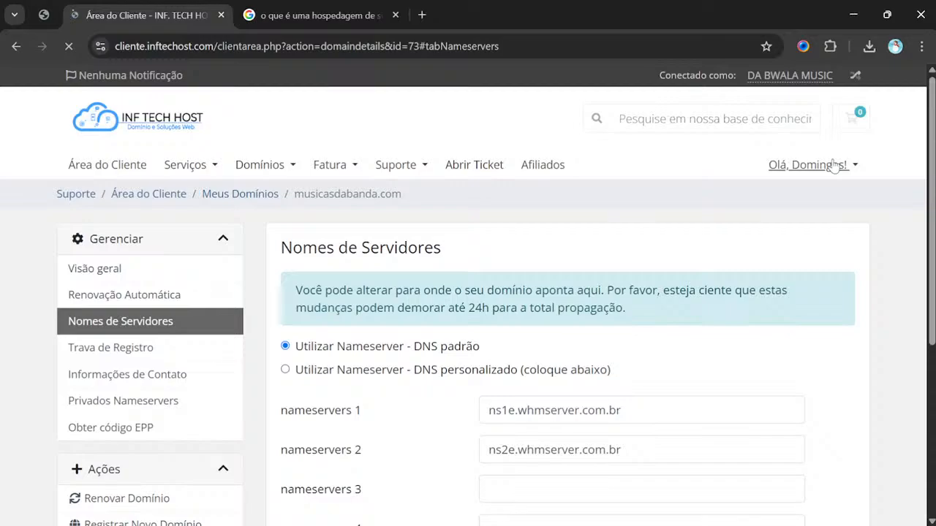
{"action": "left_click", "coordinate": [834, 166]}
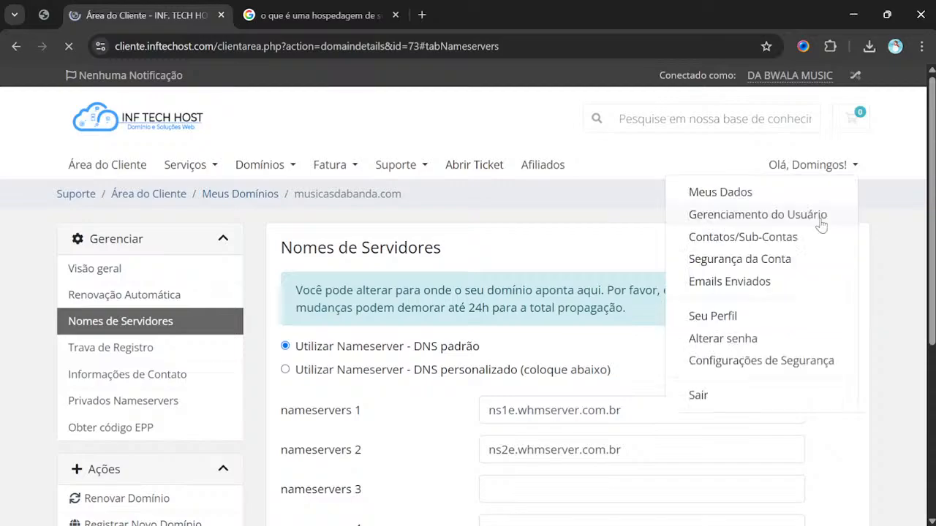
{"action": "right_click", "coordinate": [729, 283]}
{"action": "left_click", "coordinate": [780, 299]}
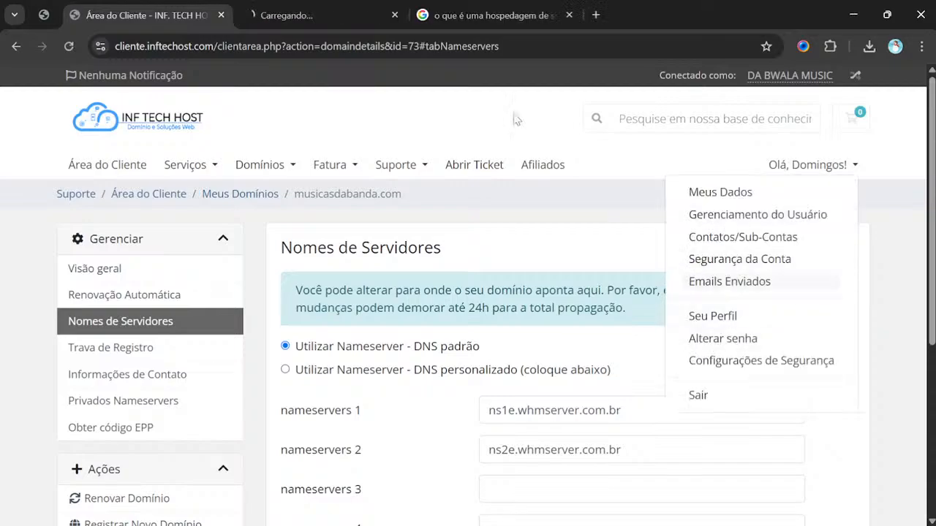
{"action": "left_click", "coordinate": [307, 26]}
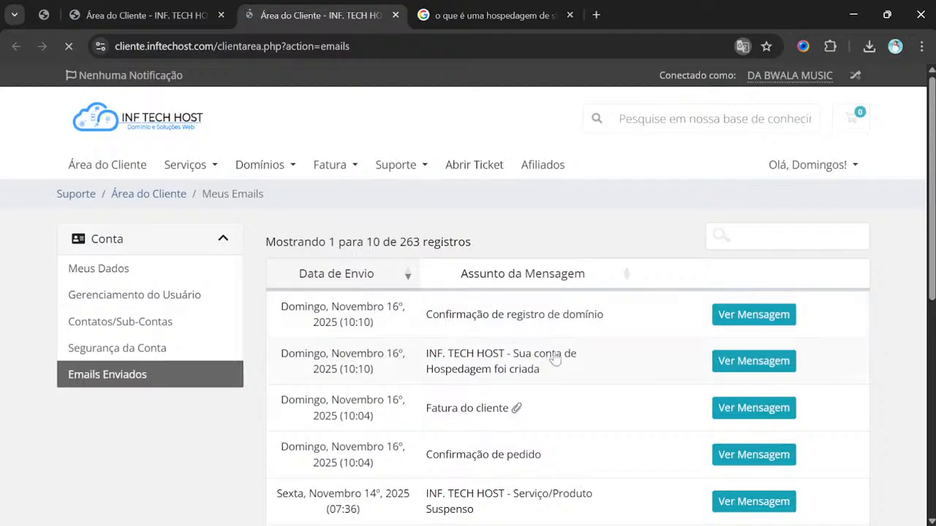
View the message "INF. TECH HOST - Sua conta de Hospedagem foi criada" and close the sent emails tab.
{"action": "left_click", "coordinate": [747, 364]}
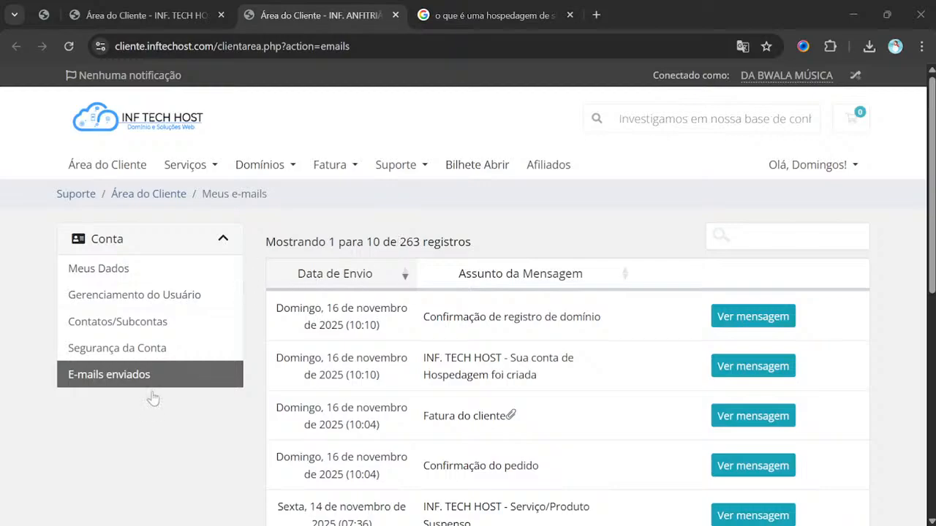
{"action": "left_click", "coordinate": [470, 500]}
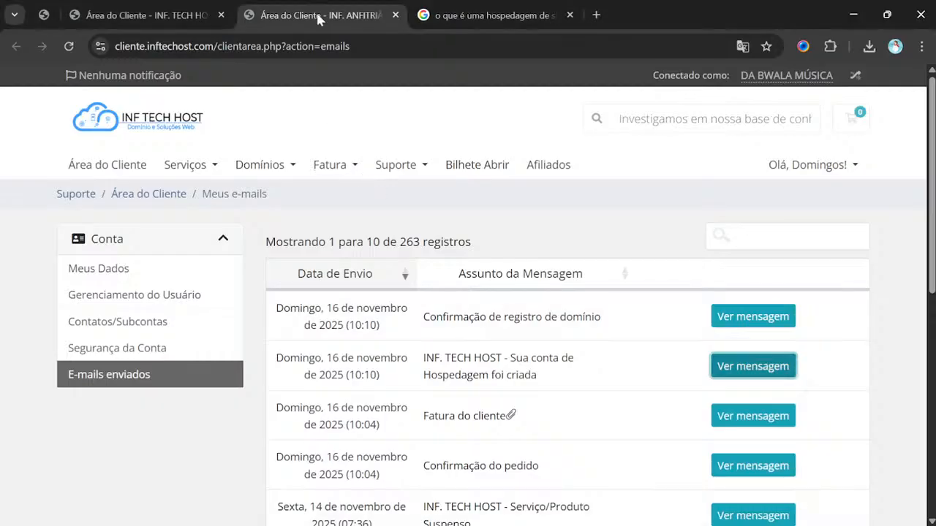
{"action": "left_click", "coordinate": [394, 16]}
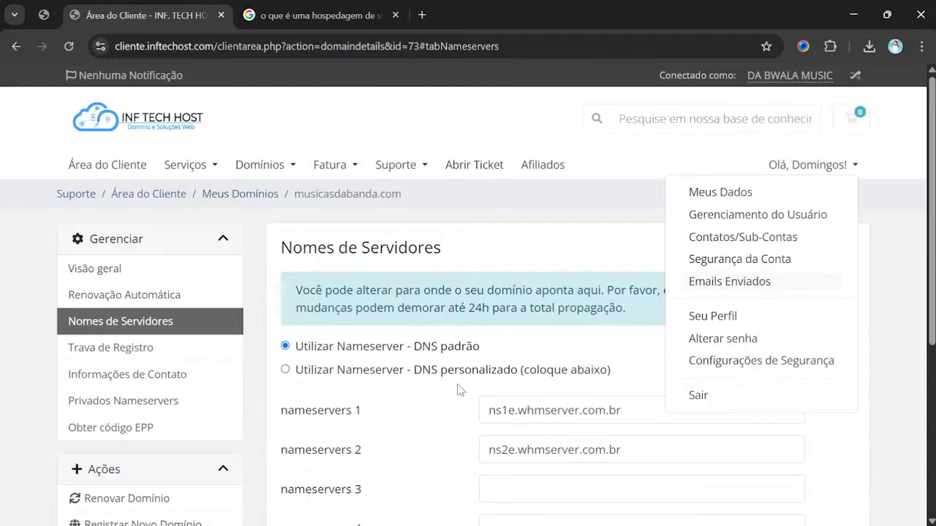
Switch musicasdabanda.com to DNS personalizado, look over the nameserver fields, and set the choice back to DNS padrão without saving.
{"action": "left_click", "coordinate": [345, 370]}
{"action": "scroll", "coordinate": [521, 406], "scroll_direction": "down", "scroll_amount": 1}
{"action": "left_click", "coordinate": [659, 359]}
{"action": "left_click", "coordinate": [668, 399]}
{"action": "scroll", "coordinate": [491, 380], "scroll_direction": "down", "scroll_amount": 3}
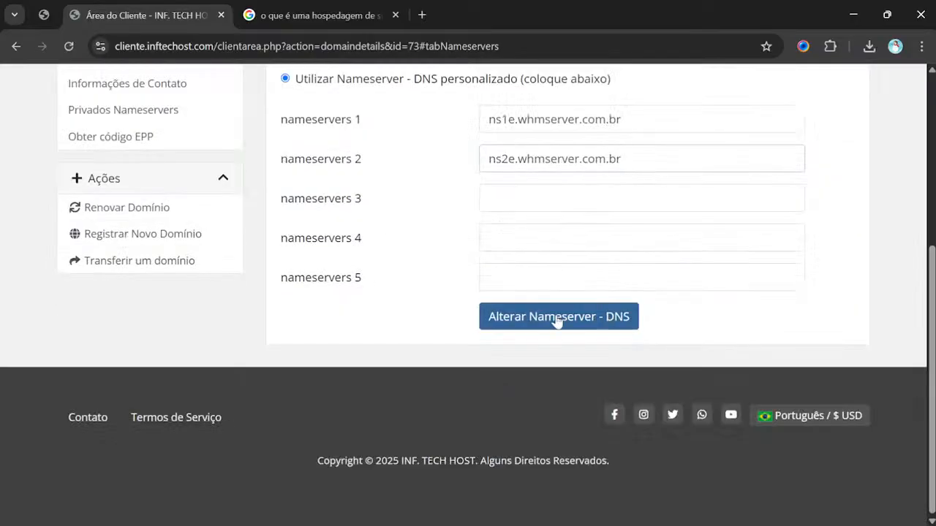
{"action": "scroll", "coordinate": [394, 223], "scroll_direction": "up", "scroll_amount": 4}
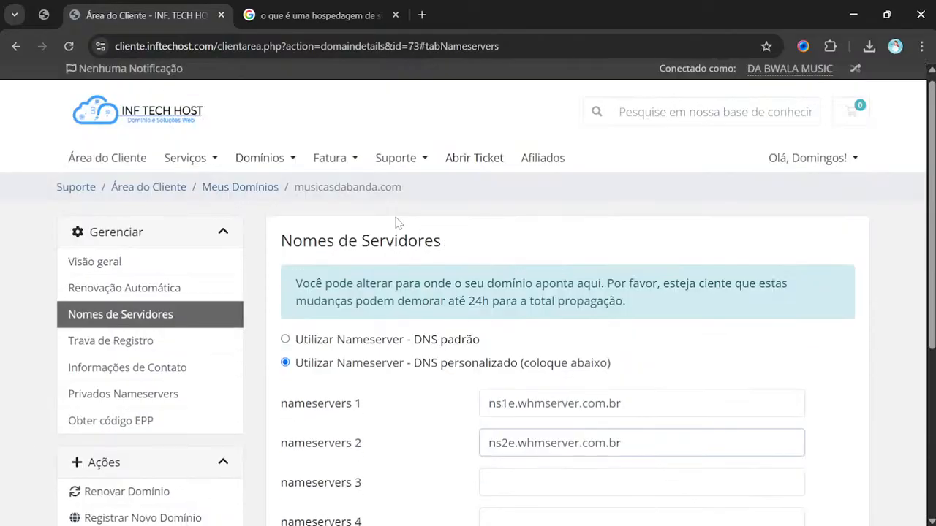
{"action": "left_click", "coordinate": [405, 343]}
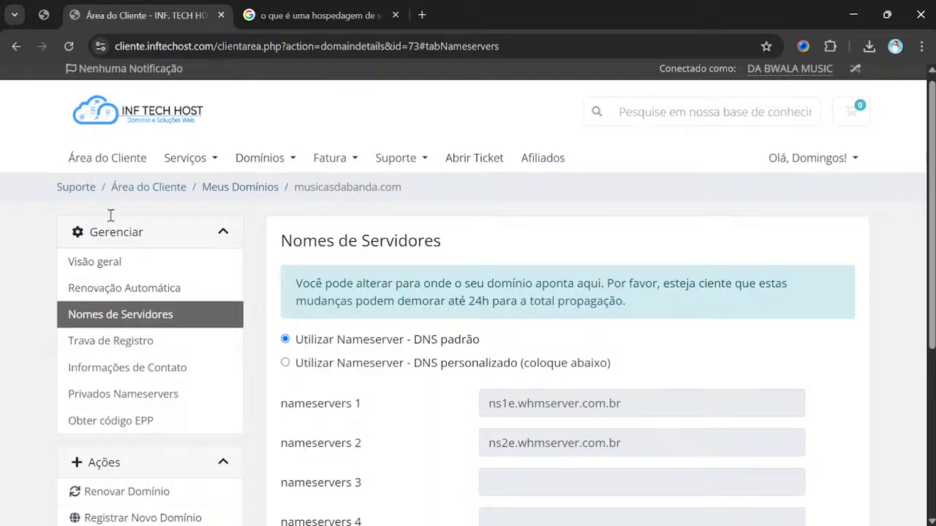
Go back to the client area, open the WORD STARTER service of musicasdabanda.com, and visit its website.
{"action": "left_click", "coordinate": [149, 188]}
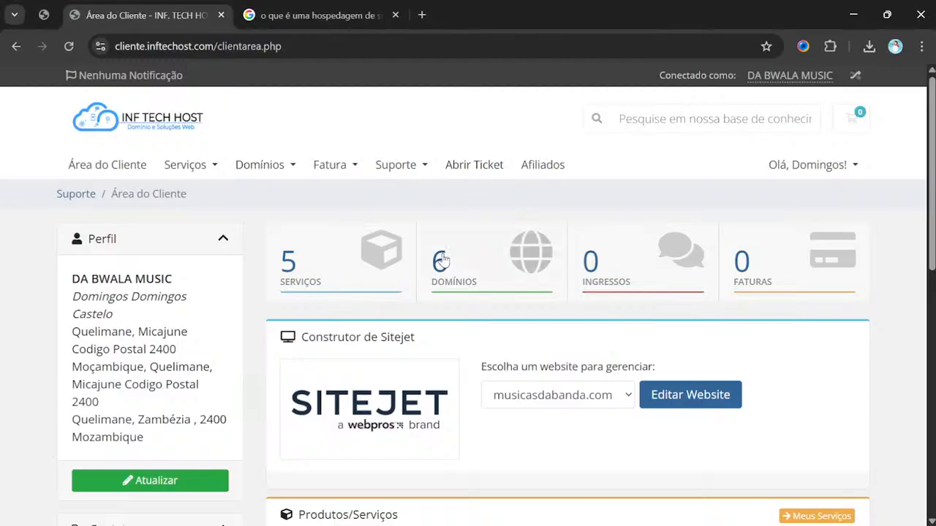
{"action": "scroll", "coordinate": [531, 394], "scroll_direction": "down", "scroll_amount": 2}
{"action": "scroll", "coordinate": [529, 397], "scroll_direction": "down", "scroll_amount": 1}
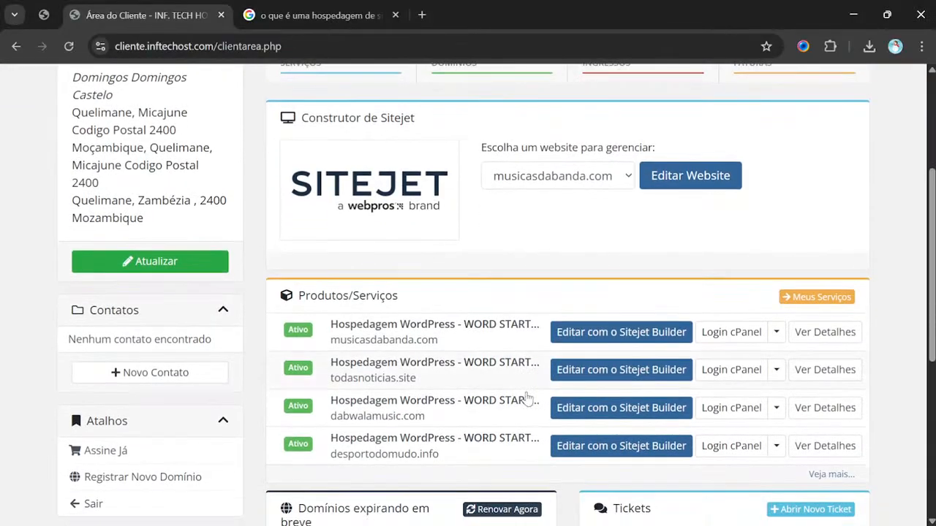
{"action": "left_click", "coordinate": [379, 326]}
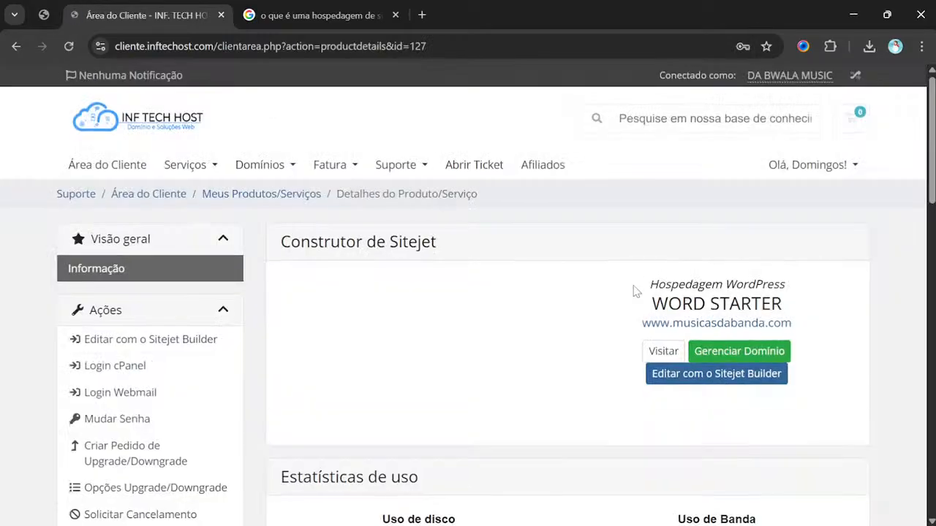
{"action": "left_click", "coordinate": [655, 354]}
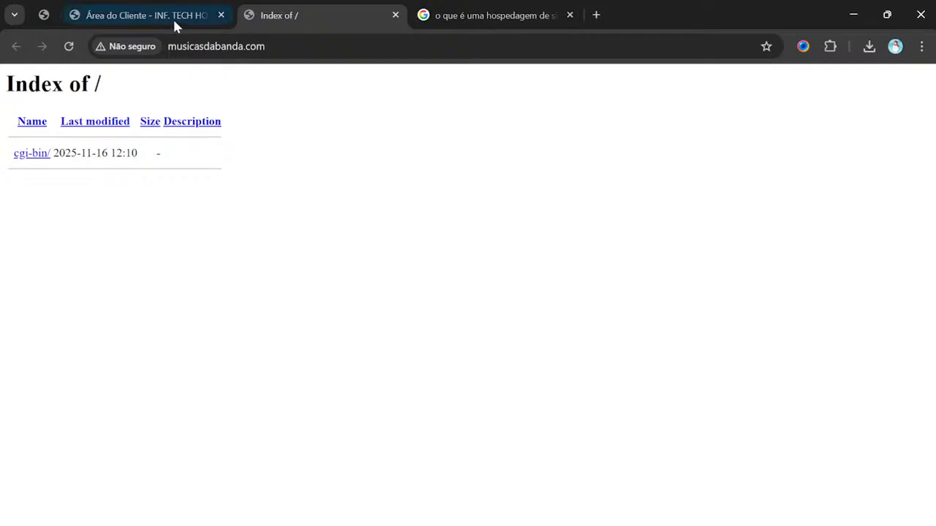
Copy the full web address of musicasdabanda.com and switch to the other Chrome profile window.
{"action": "left_click", "coordinate": [323, 43]}
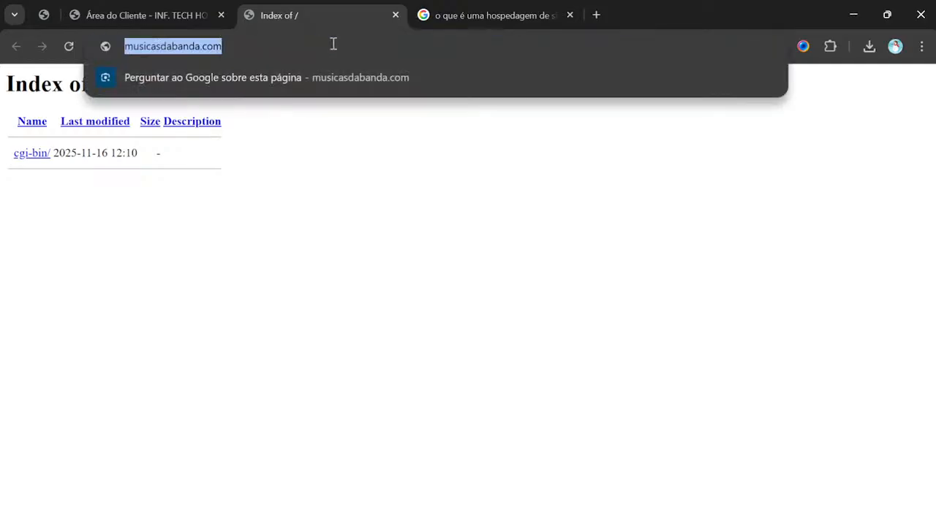
{"action": "left_click", "coordinate": [333, 44]}
{"action": "left_click_drag", "start_coordinate": [319, 47], "coordinate": [125, 56]}
{"action": "key", "text": "ctrl+c"}
{"action": "left_click", "coordinate": [617, 510]}
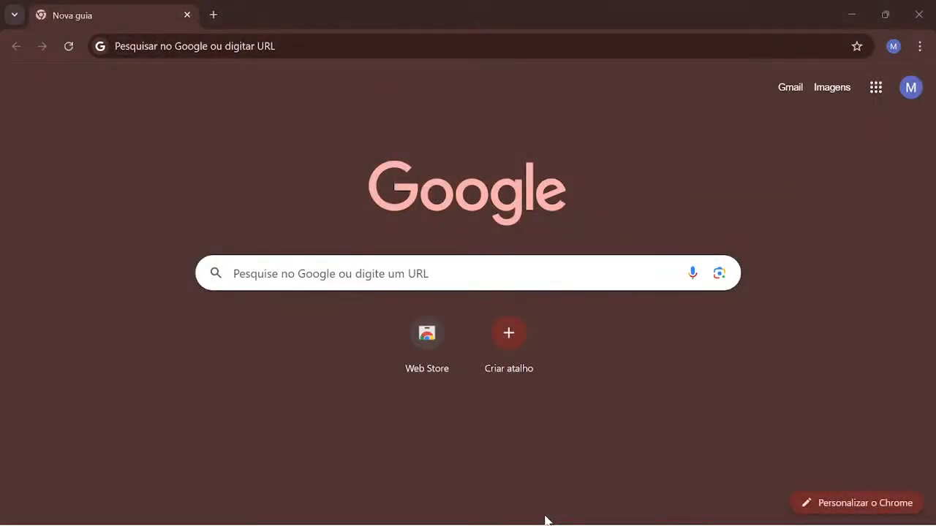
{"action": "left_click", "coordinate": [261, 46]}
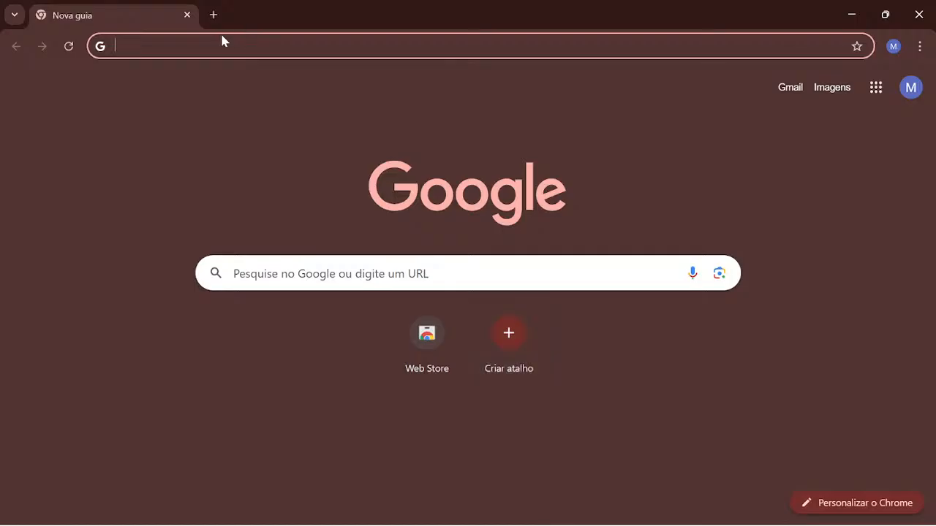
{"action": "key", "text": "ctrl+v"}
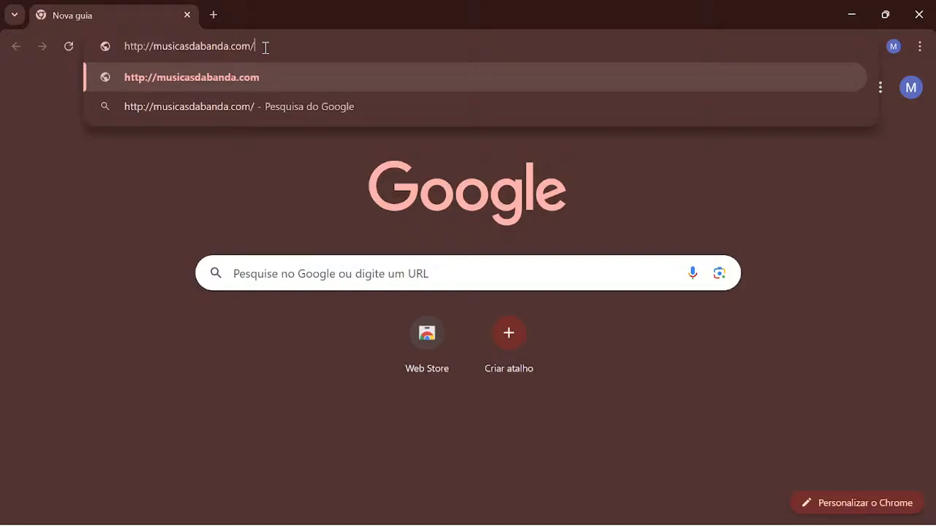
{"action": "type", "text": "cpanel"}
{"action": "key", "text": "Return"}
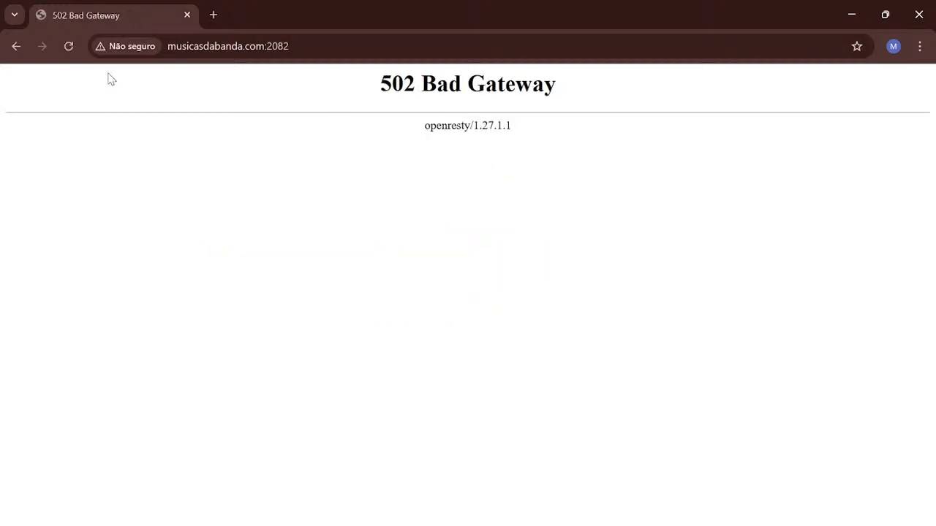
{"action": "left_click", "coordinate": [68, 46]}
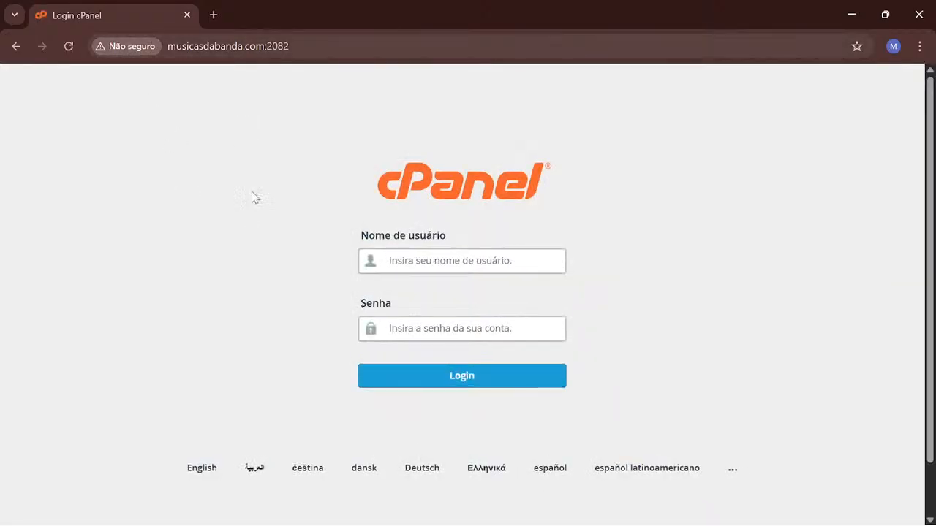
Replace the cPanel login tab with an empty new tab and return to the window showing musicasdabanda.com.
{"action": "left_click", "coordinate": [212, 15]}
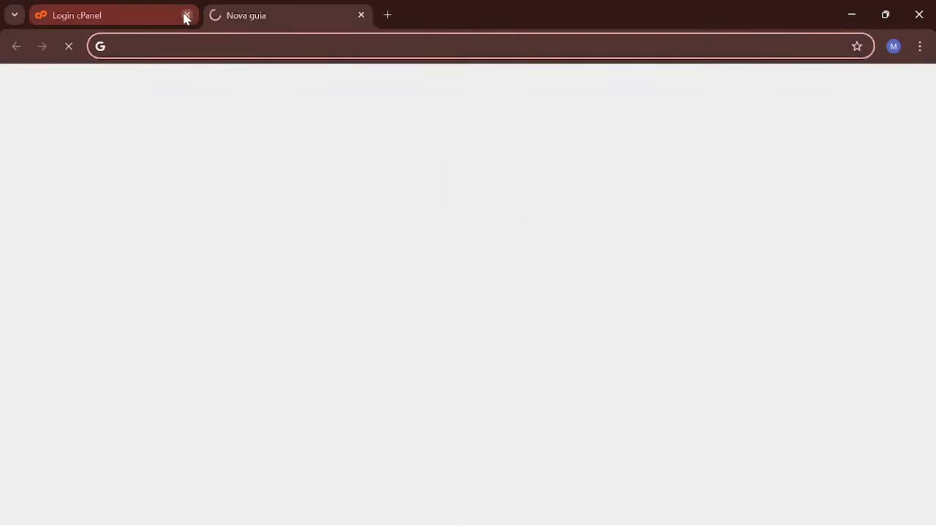
{"action": "left_click", "coordinate": [187, 15]}
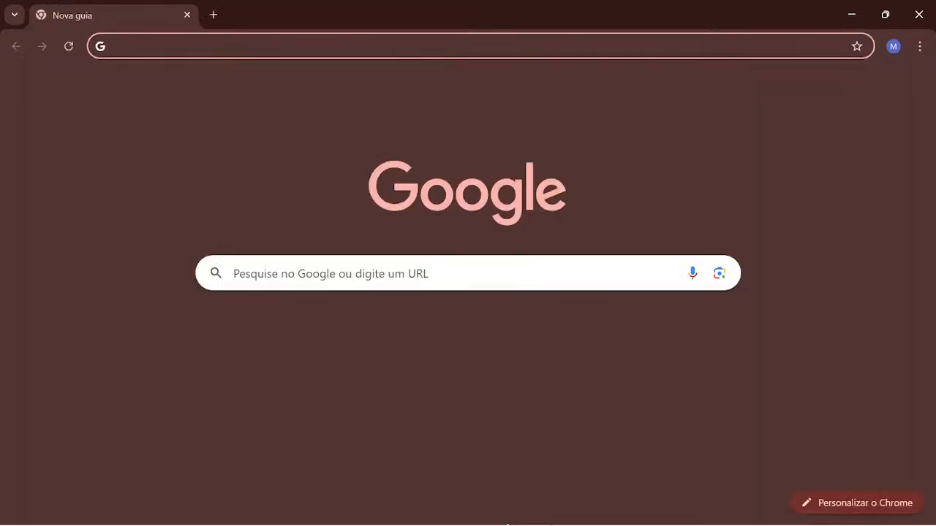
{"action": "left_click", "coordinate": [530, 514]}
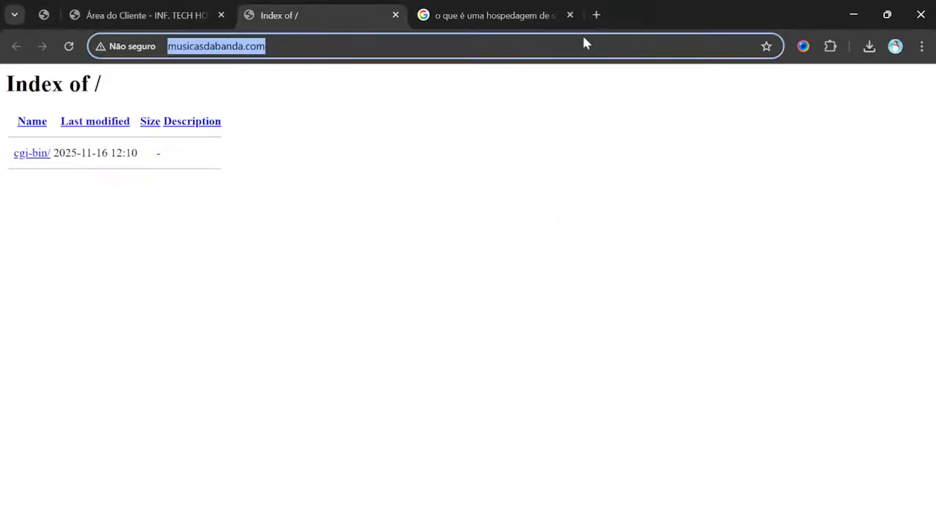
Search Google for "filezila" in the hosting search tab and open the Download FileZilla Client page.
{"action": "left_click", "coordinate": [502, 15]}
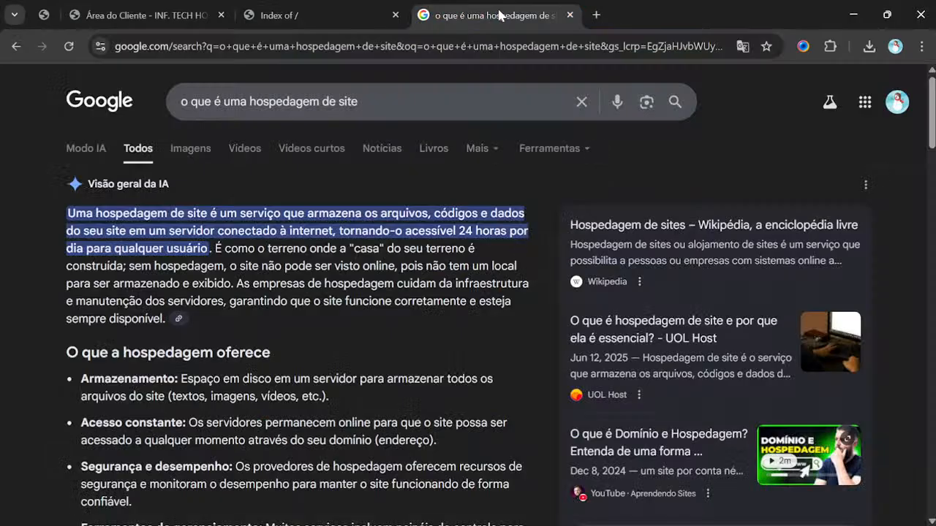
{"action": "left_click", "coordinate": [389, 53]}
{"action": "type", "text": "fi"}
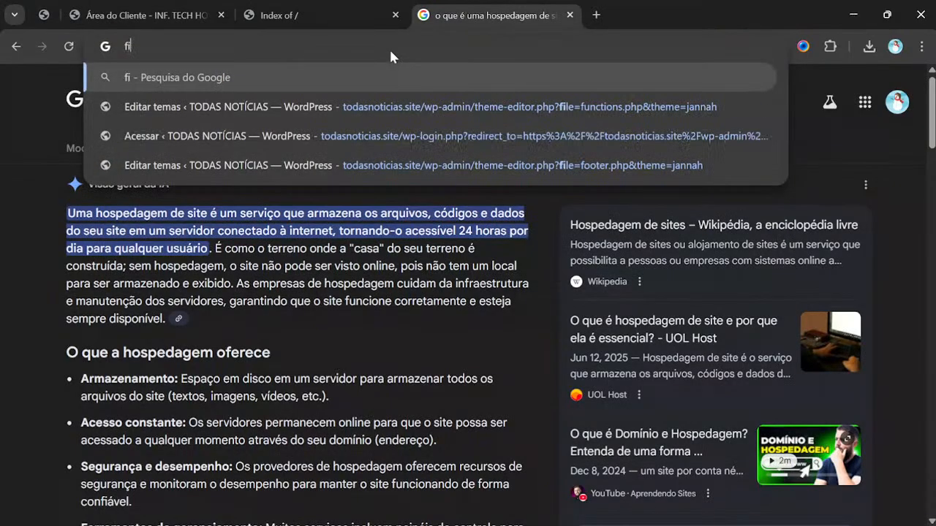
{"action": "type", "text": "lezila"}
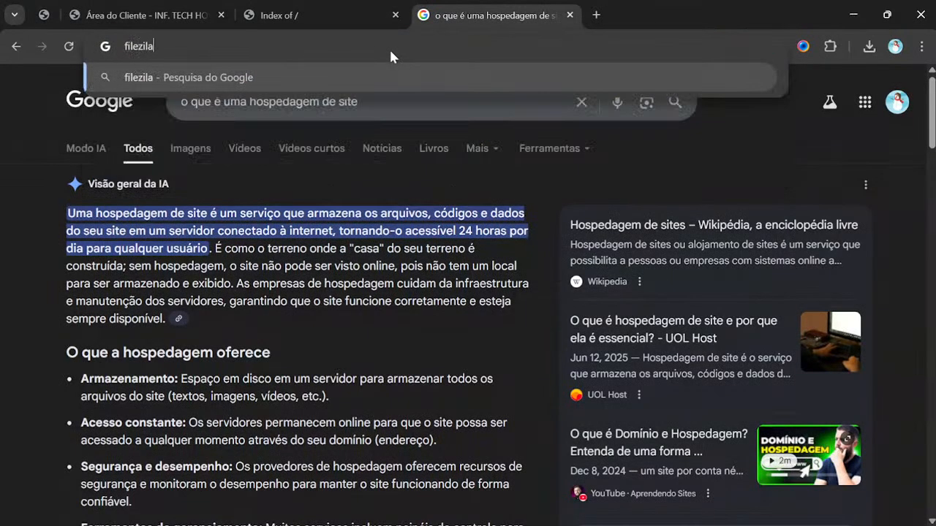
{"action": "key", "text": "Return"}
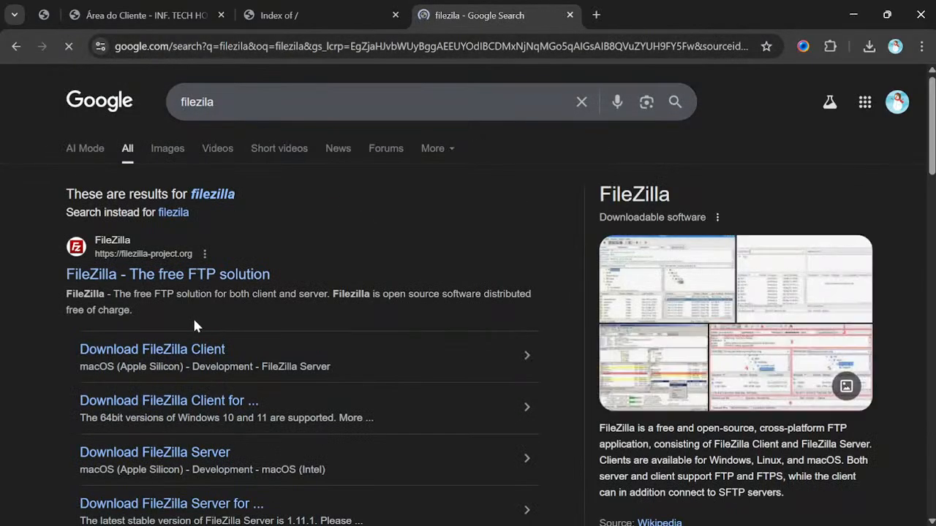
{"action": "left_click", "coordinate": [152, 356]}
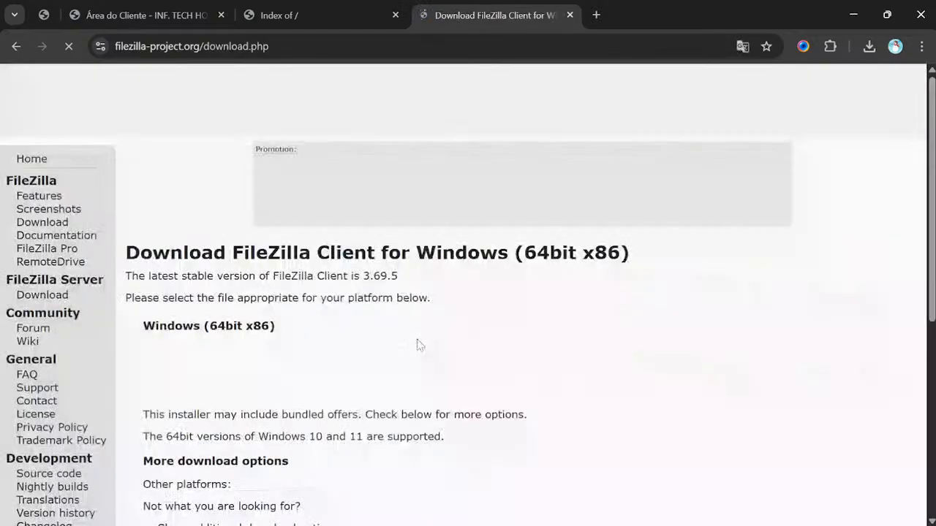
Download the free FileZilla edition of the client for Windows (64bit x86).
{"action": "scroll", "coordinate": [320, 327], "scroll_direction": "down", "scroll_amount": 1}
{"action": "scroll", "coordinate": [319, 327], "scroll_direction": "down", "scroll_amount": 1}
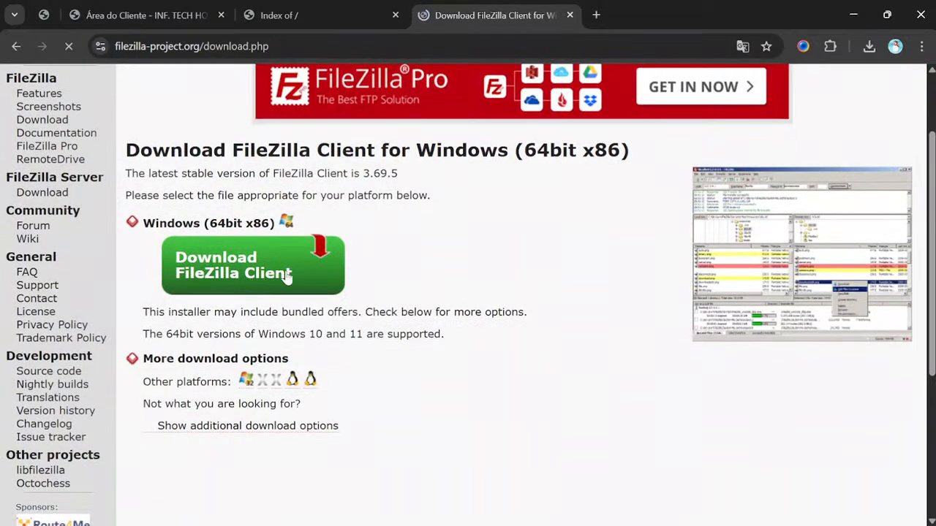
{"action": "left_click", "coordinate": [249, 274]}
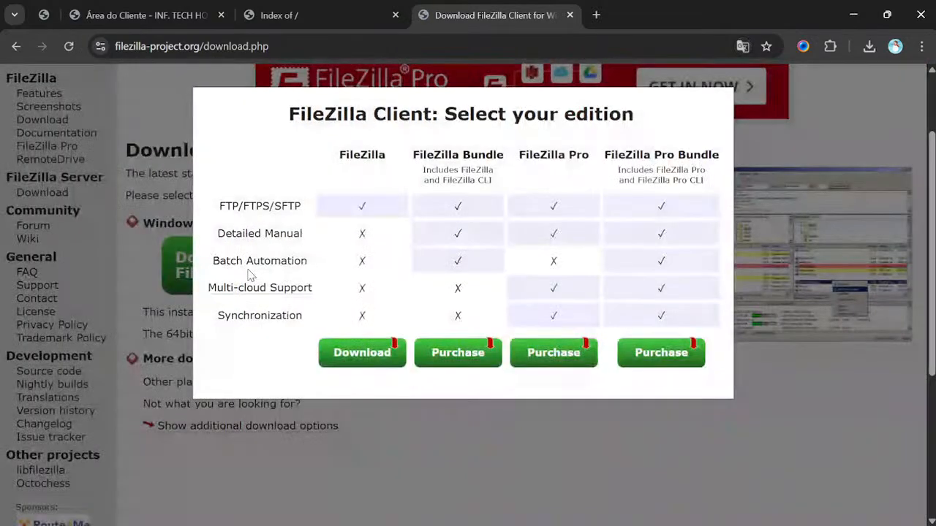
{"action": "left_click", "coordinate": [362, 354]}
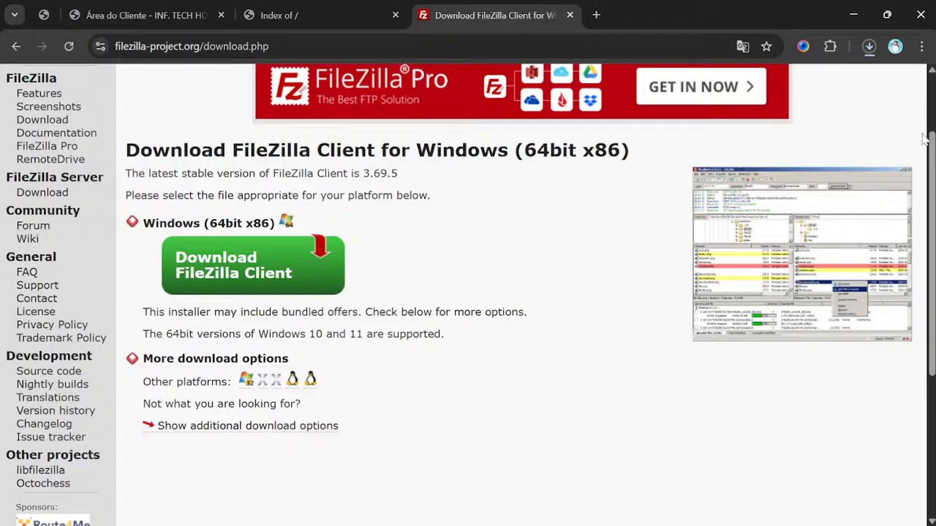
Dismiss the FileZilla manual offer and open the browser's download history to check the installer.
{"action": "scroll", "coordinate": [395, 265], "scroll_direction": "down", "scroll_amount": 3}
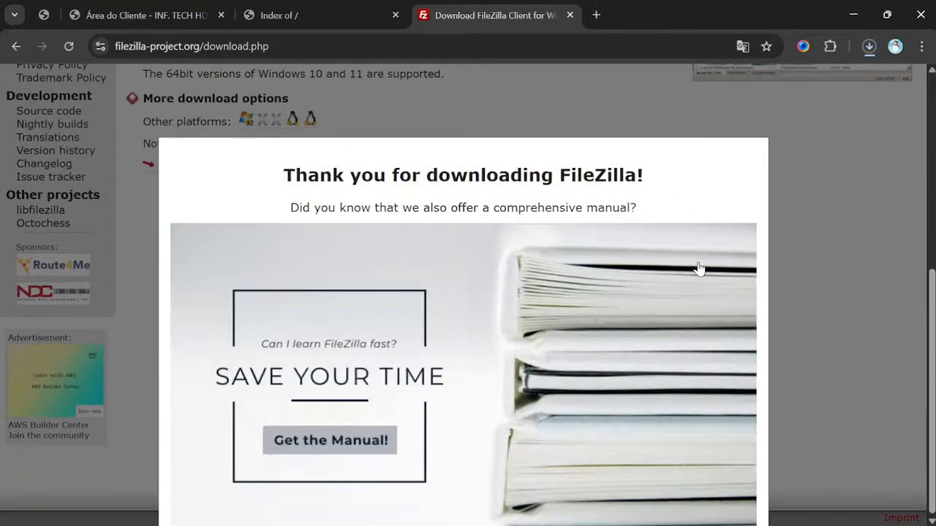
{"action": "scroll", "coordinate": [759, 298], "scroll_direction": "up", "scroll_amount": 4}
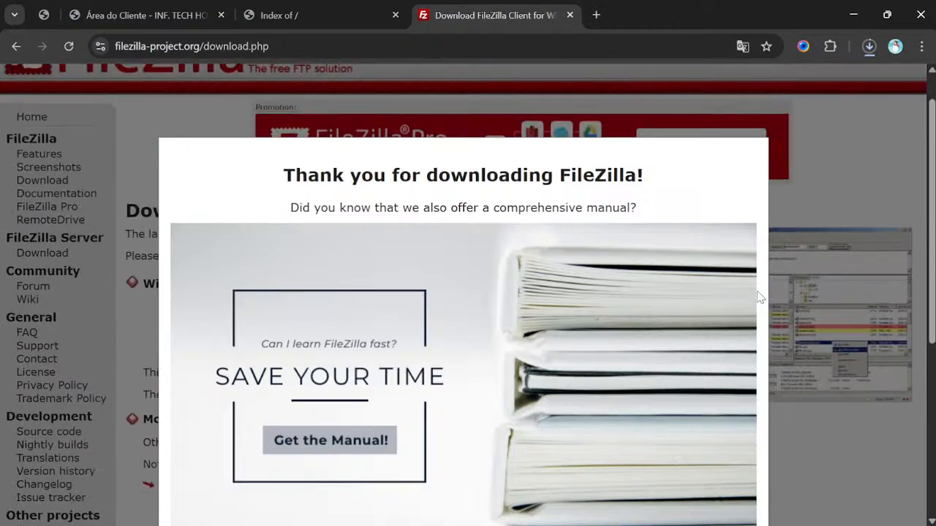
{"action": "left_click", "coordinate": [814, 212]}
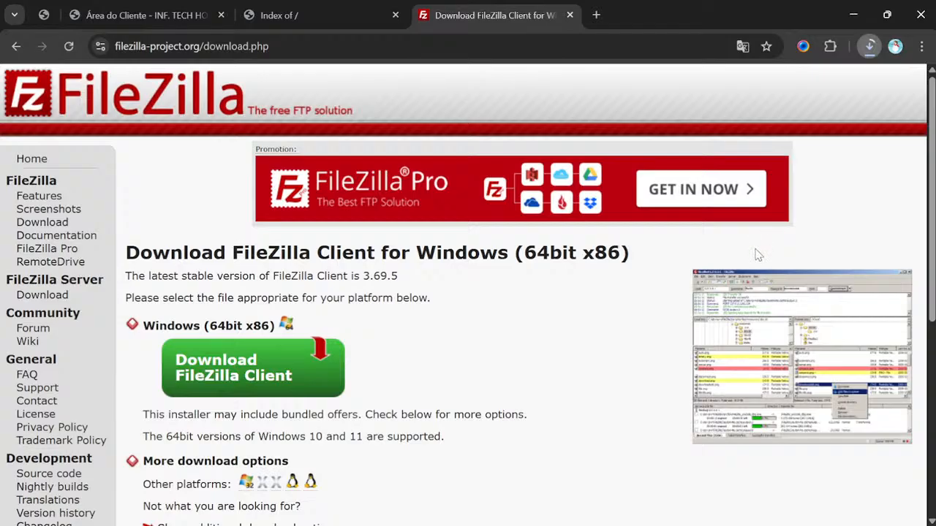
{"action": "key", "text": "ctrl+j"}
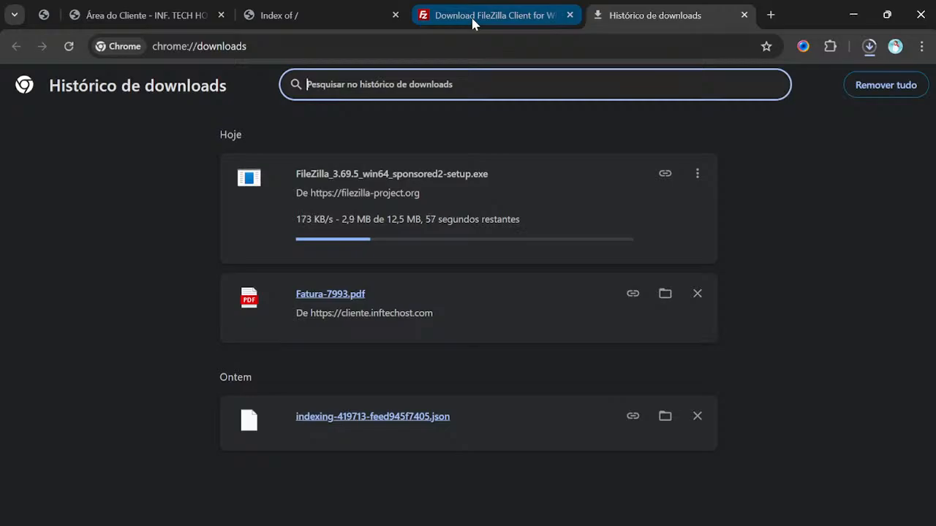
Close the musicasdabanda.com index tab beside the FileZilla page, view the client area, and return to the FileZilla download page.
{"action": "left_click", "coordinate": [288, 15]}
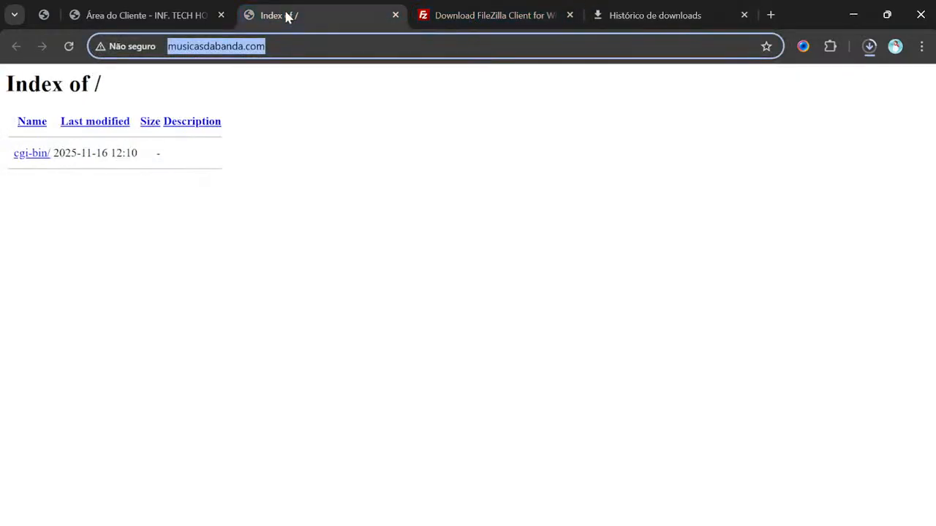
{"action": "left_click", "coordinate": [394, 16]}
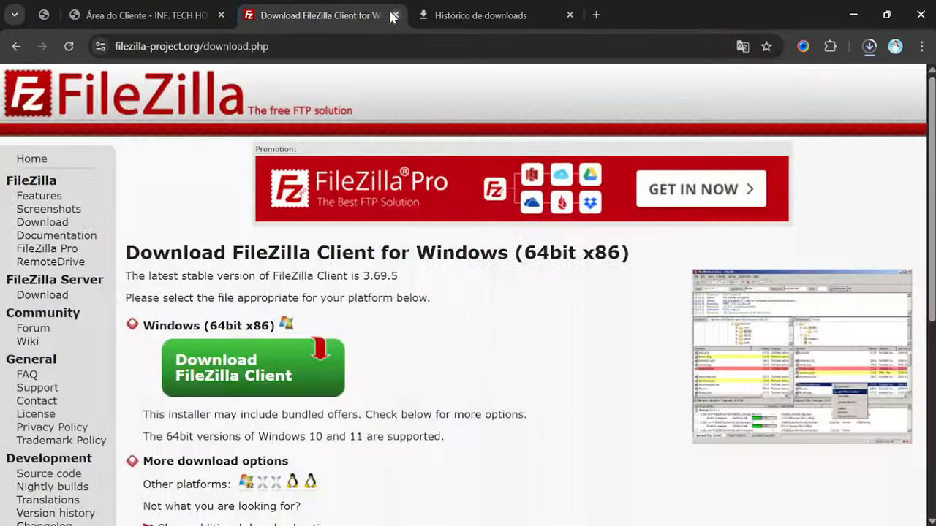
{"action": "left_click", "coordinate": [169, 10]}
{"action": "left_click", "coordinate": [329, 16]}
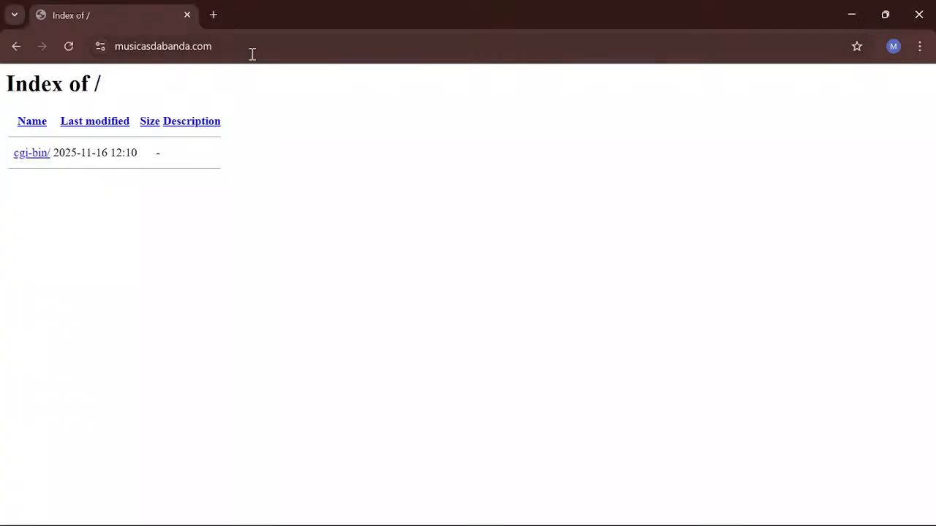
Load the cPanel address musicasdabanda.com/cpanel in the browser window showing the domain's index page.
{"action": "left_click", "coordinate": [350, 51]}
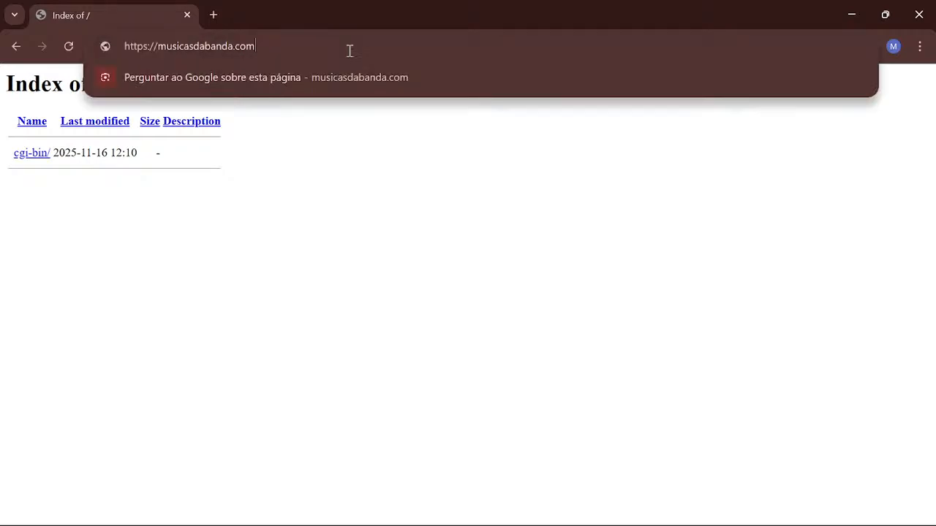
{"action": "type", "text": "/"}
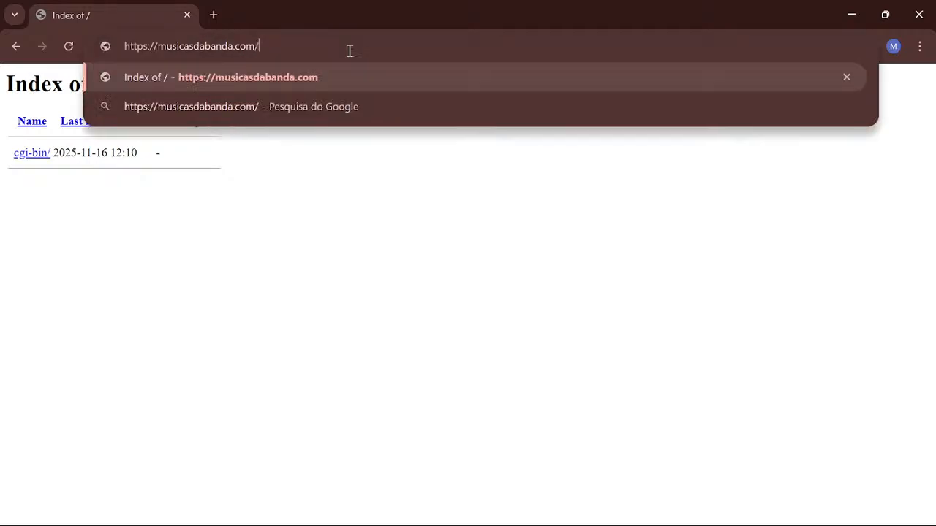
{"action": "type", "text": "cp"}
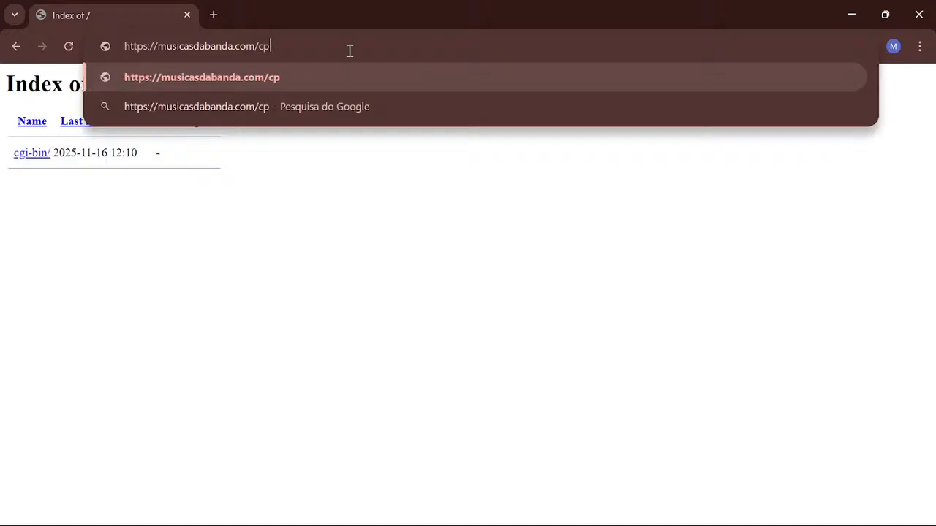
{"action": "type", "text": "anel"}
{"action": "key", "text": "Return"}
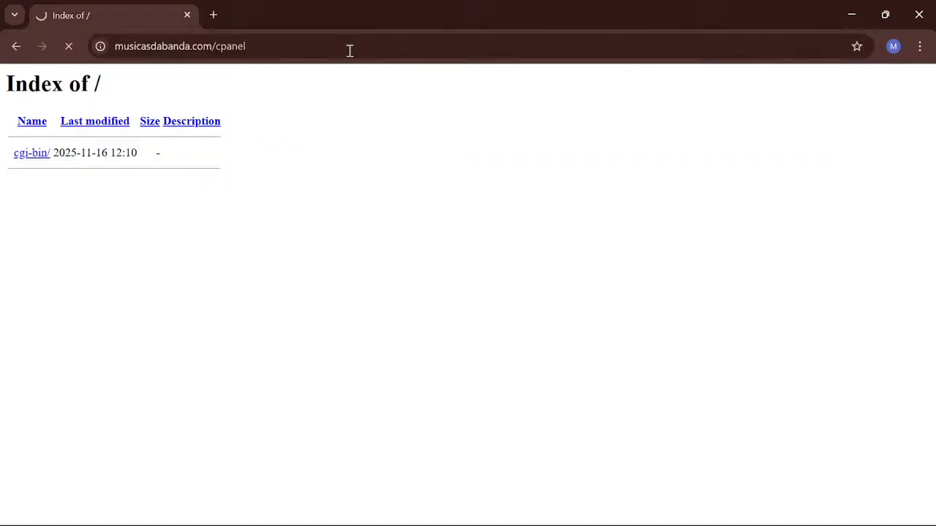